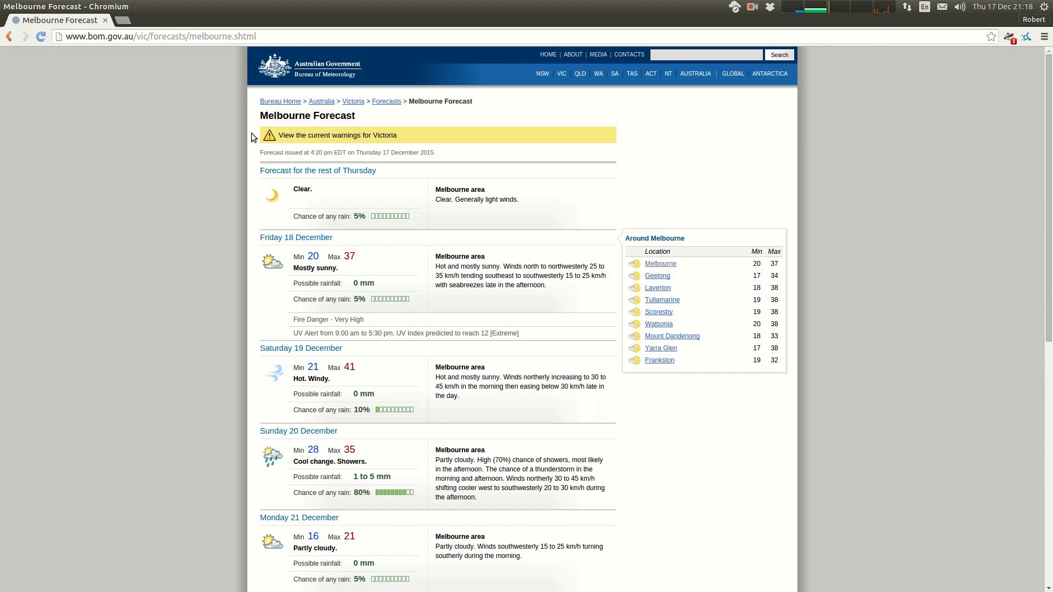
Switch to darktable 2.0rc4 and expand the export selected, geotagging, tagging, metadata editor and styles modules.
key("ctrl+alt+Down")
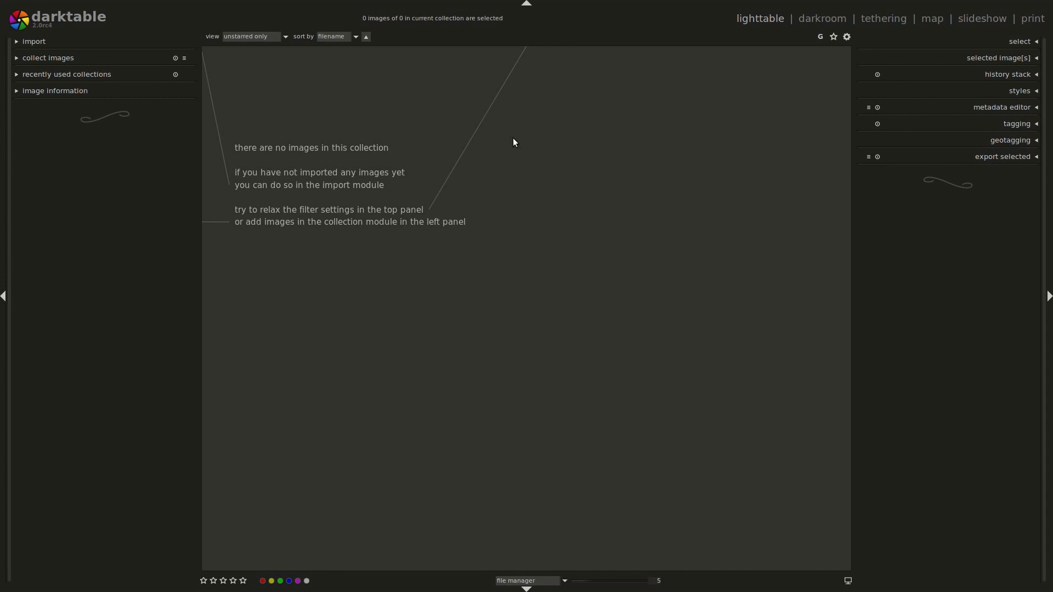
left_click(978, 156)
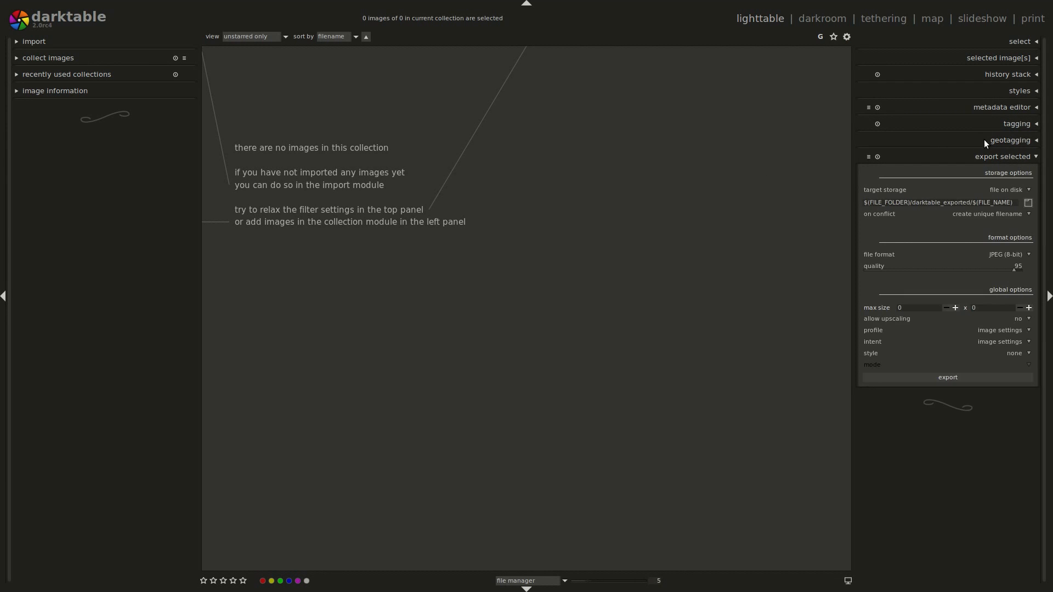
left_click(984, 139)
left_click(992, 123)
left_click(993, 107)
left_click(994, 91)
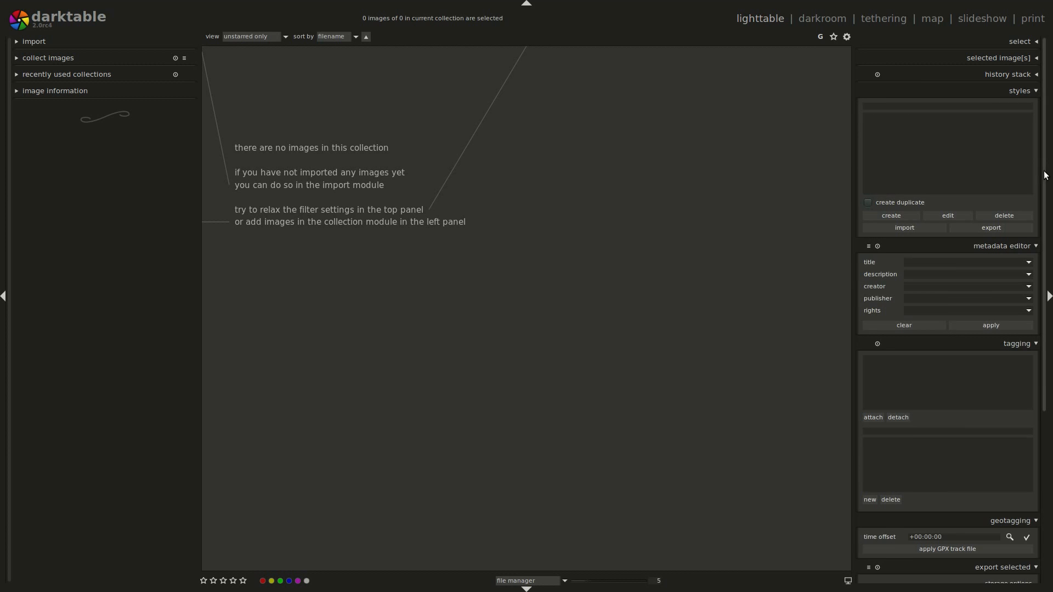
left_click_drag(1044, 172, 1048, 143)
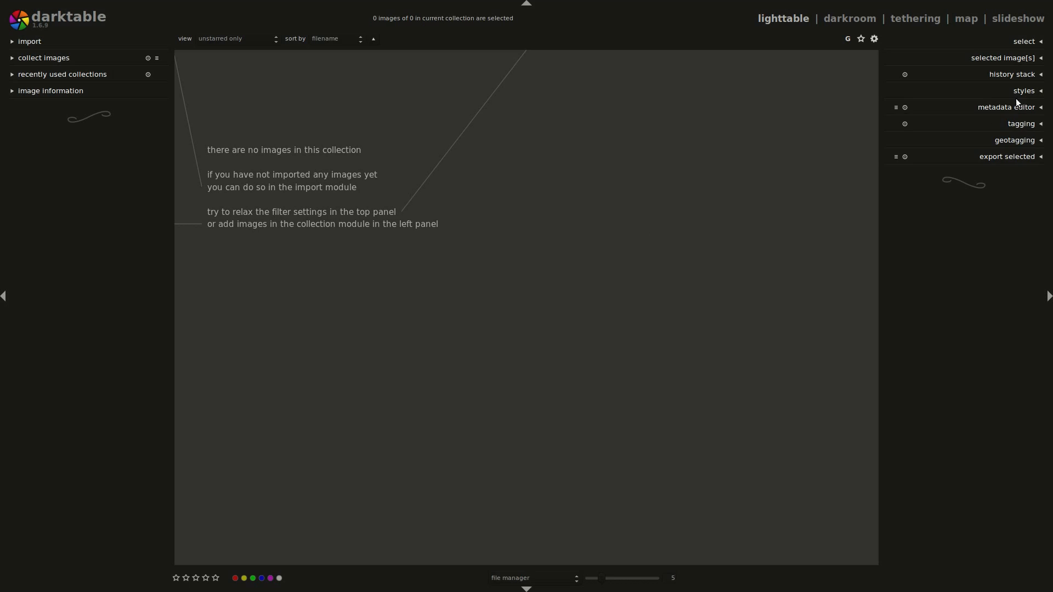
Switch to darktable 1.6.9 and expand its export selected, geotagging, tagging, metadata editor and styles modules.
left_click(1001, 155)
left_click(1003, 140)
left_click(1006, 124)
left_click(1006, 107)
left_click(1005, 90)
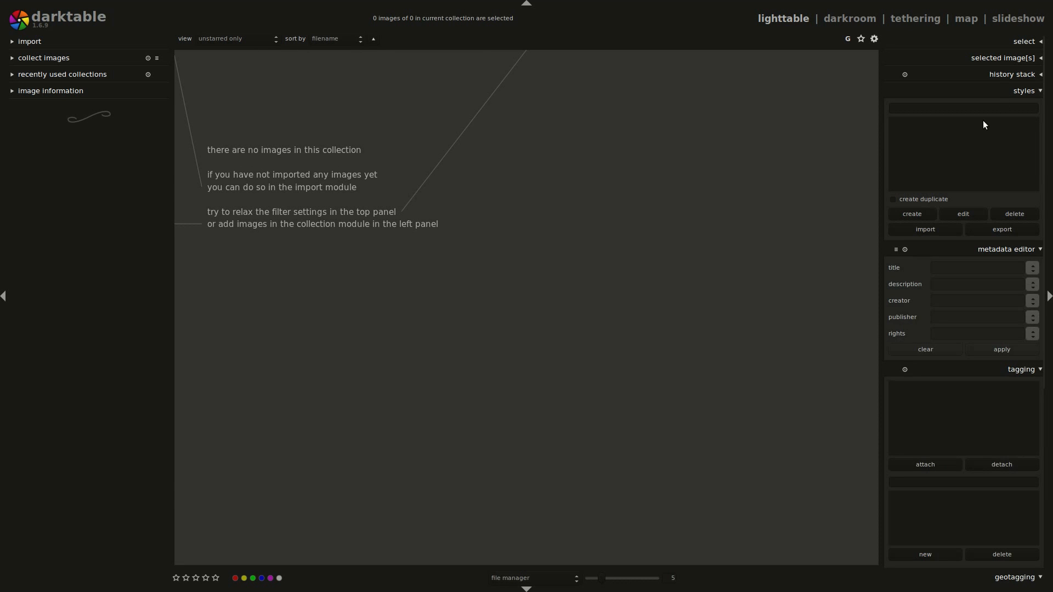
Compare how the expanded lighttable modules scroll and are laid out in darktable 1.6.9 and 2.0rc4.
scroll(1045, 168, "down", 1)
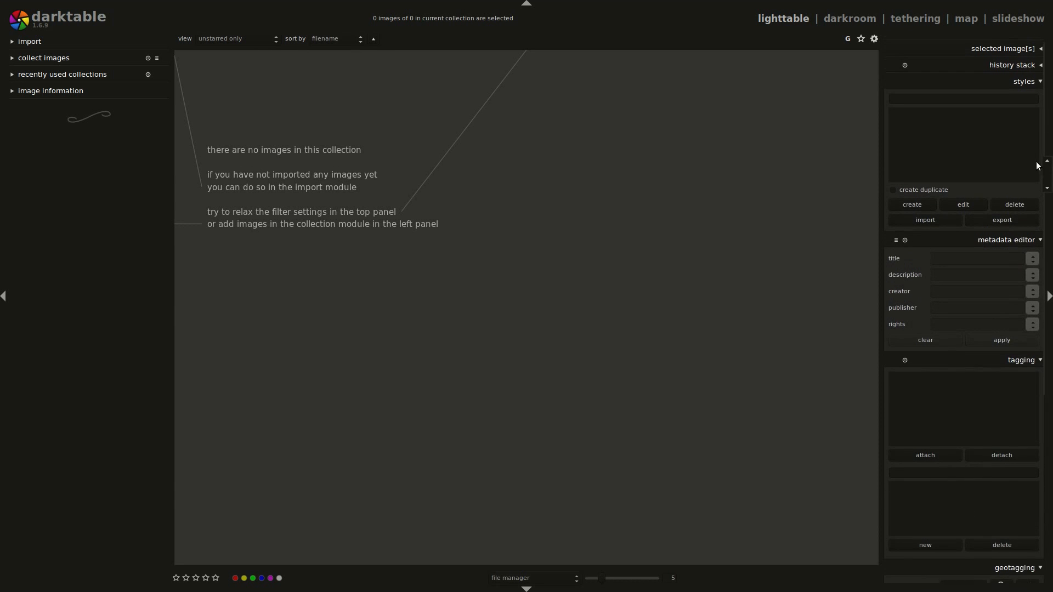
scroll(1038, 165, "up", 1)
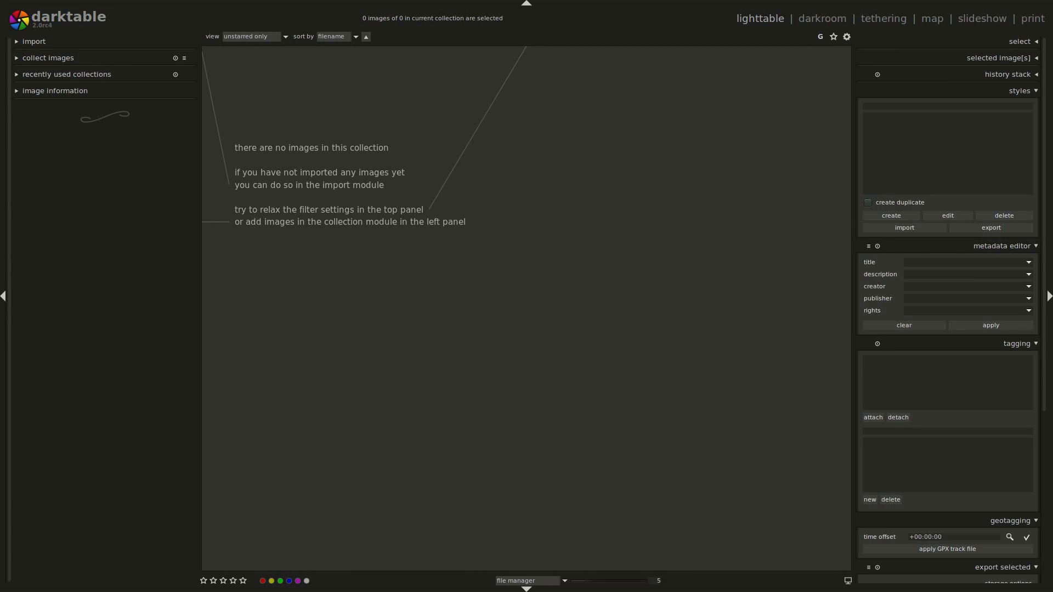
scroll(947, 307, "down", 10)
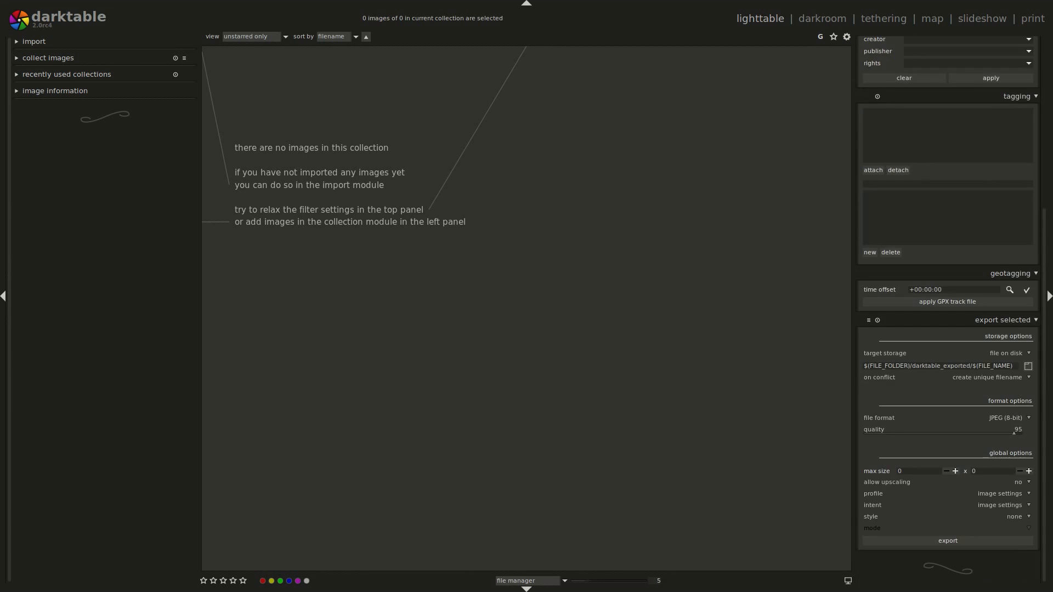
scroll(1024, 103, "up", 10)
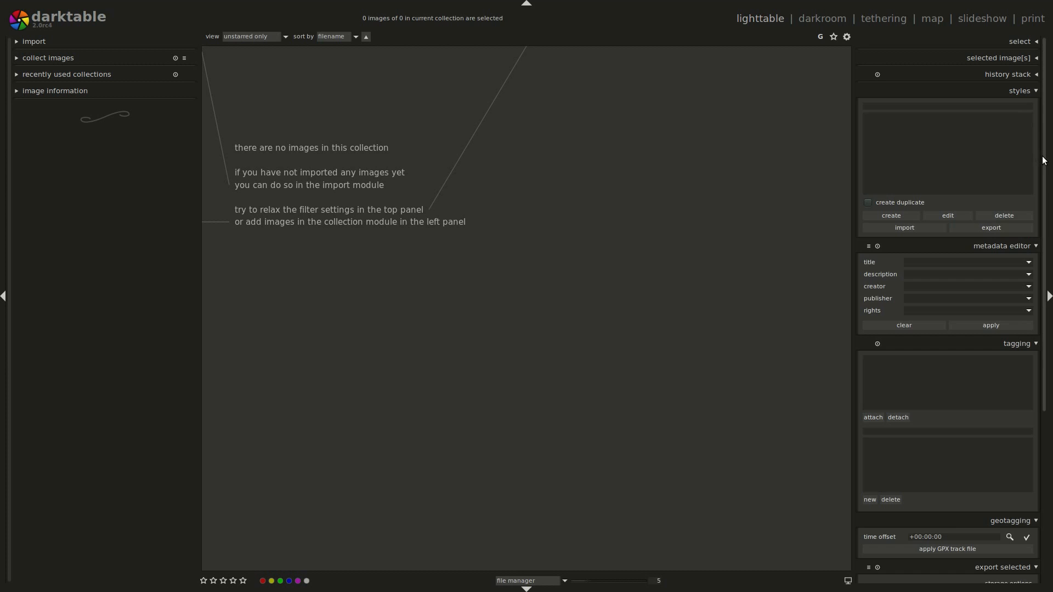
scroll(1043, 160, "down", 8)
scroll(1017, 153, "up", 8)
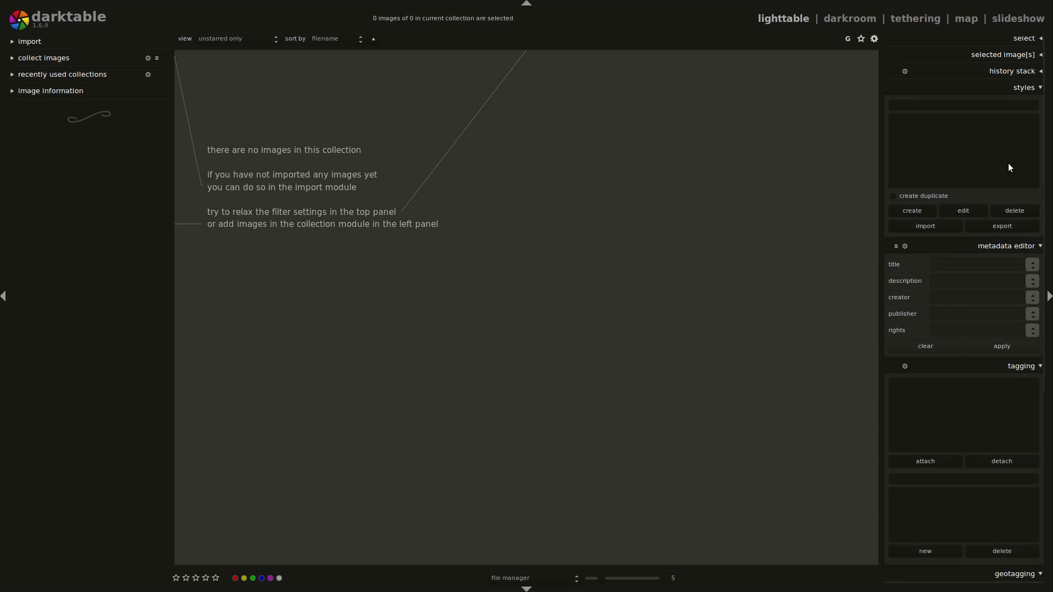
scroll(1043, 170, "down", 5)
scroll(1043, 170, "up", 5)
scroll(1043, 169, "down", 1)
scroll(963, 307, "down", 1)
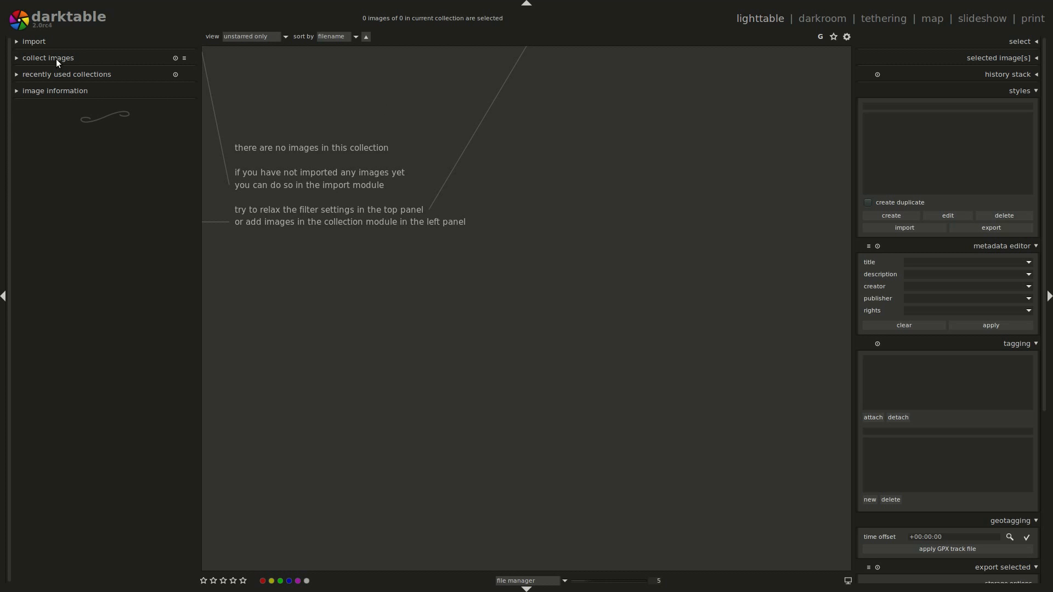
Import the Raws folder from dt demo on the Storage drive as a film roll in darktable 2.0rc4.
key("ctrl+shift+i")
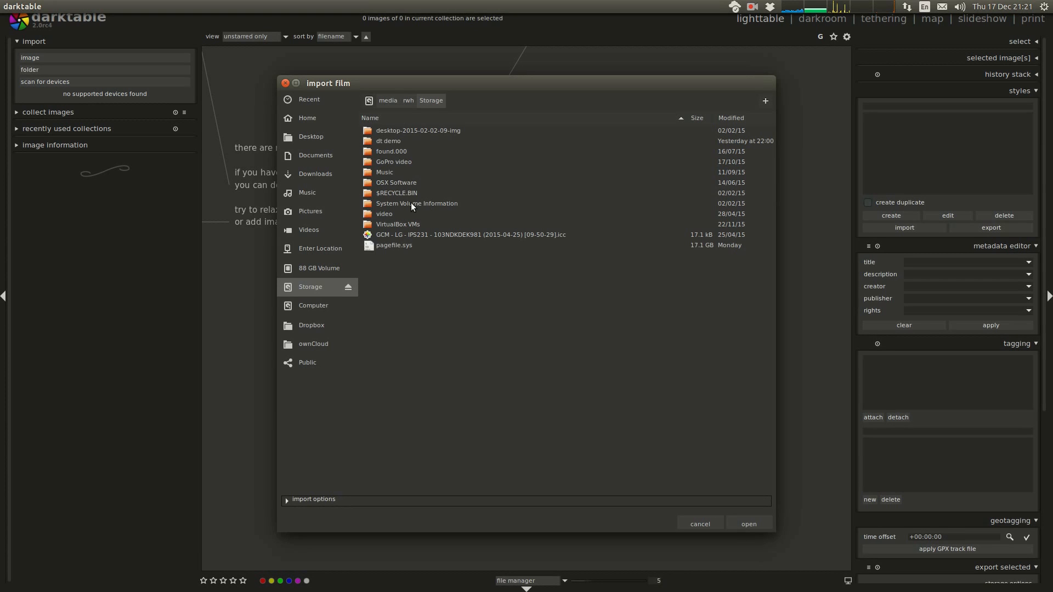
double_click(392, 141)
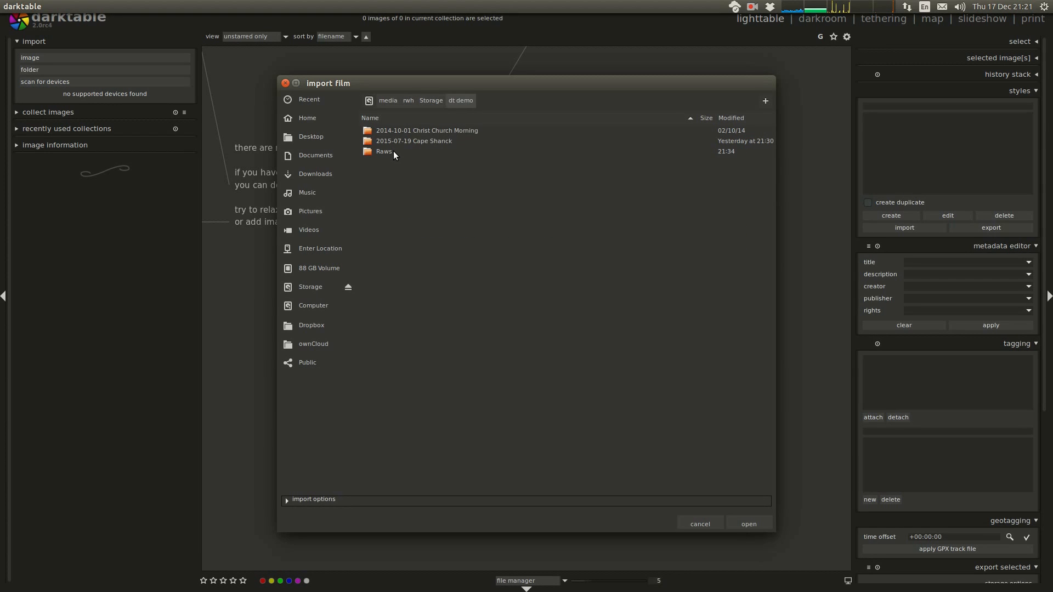
double_click(394, 152)
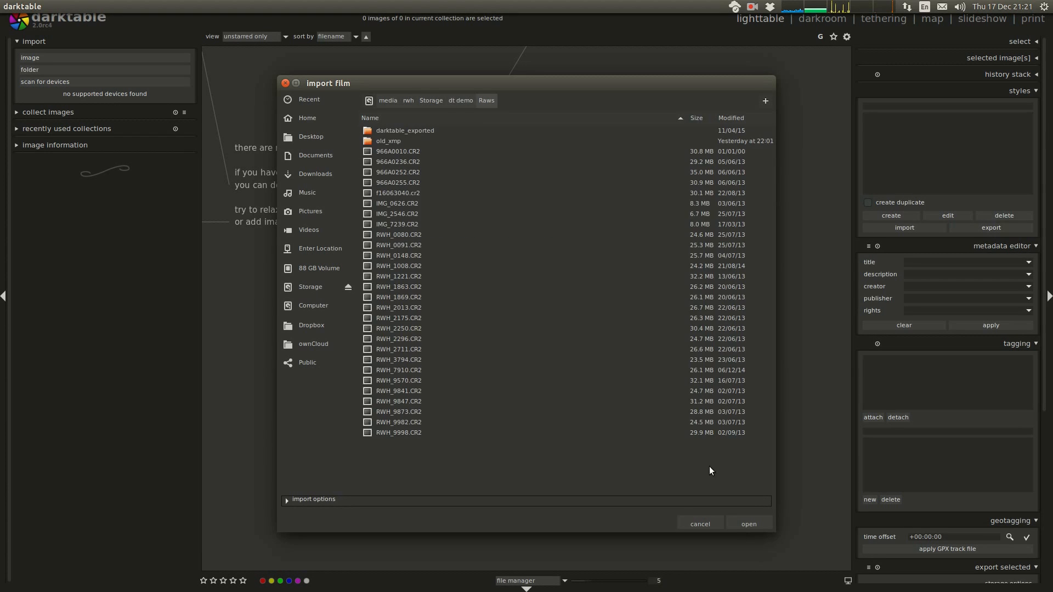
left_click(755, 523)
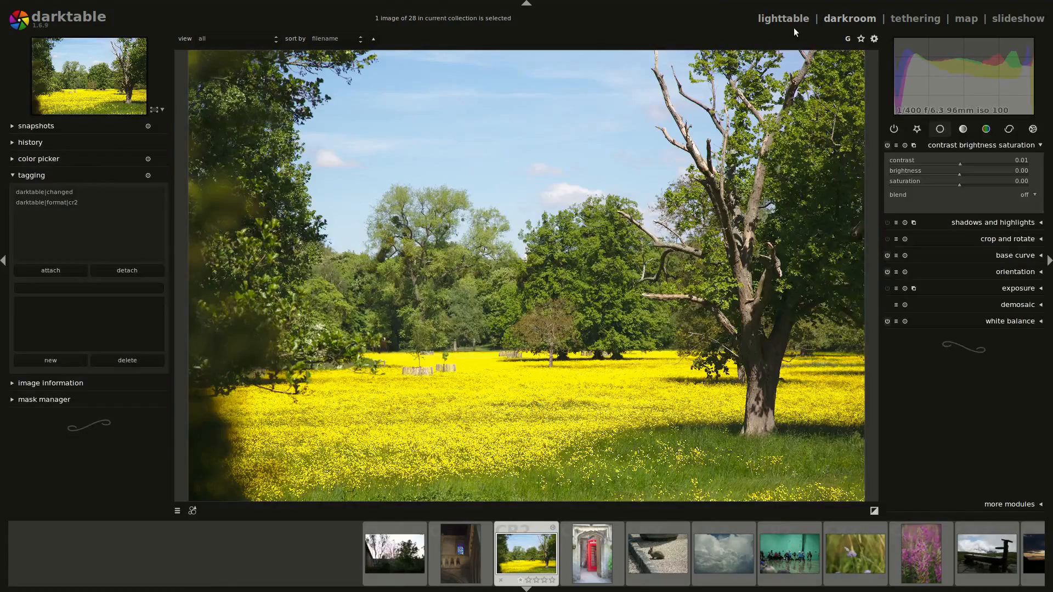
Open the yellow flower field photo in the darkroom of darktable 2.0rc4 and set its contrast to 0.01.
left_click(790, 23)
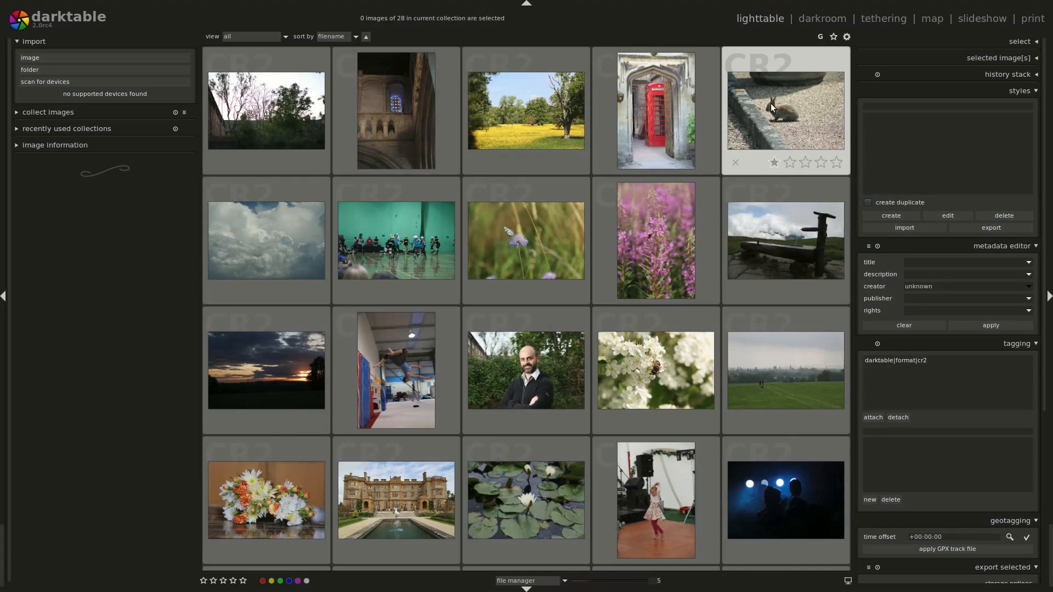
double_click(555, 113)
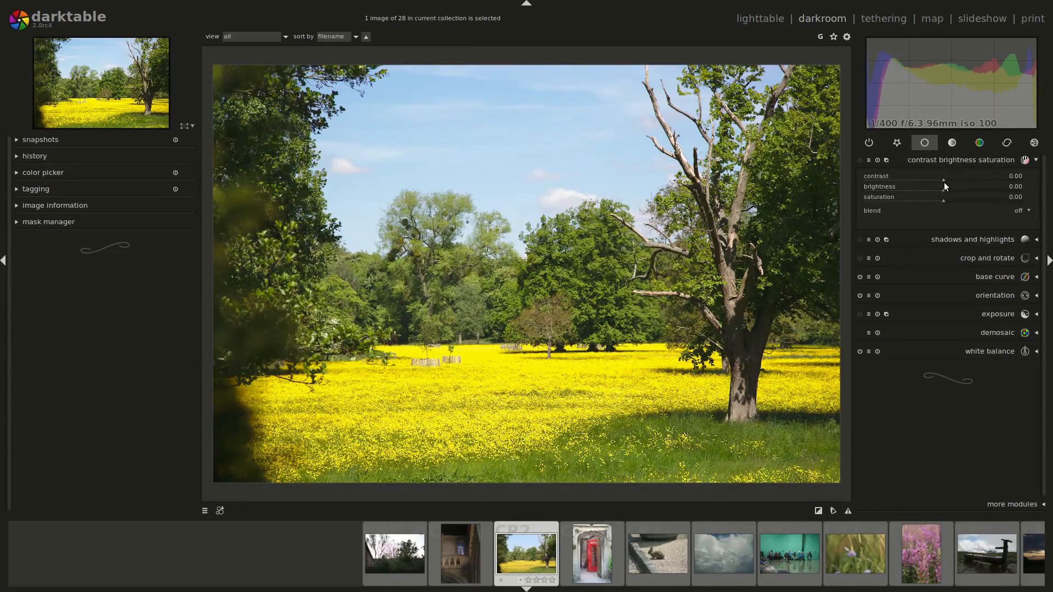
left_click(943, 178)
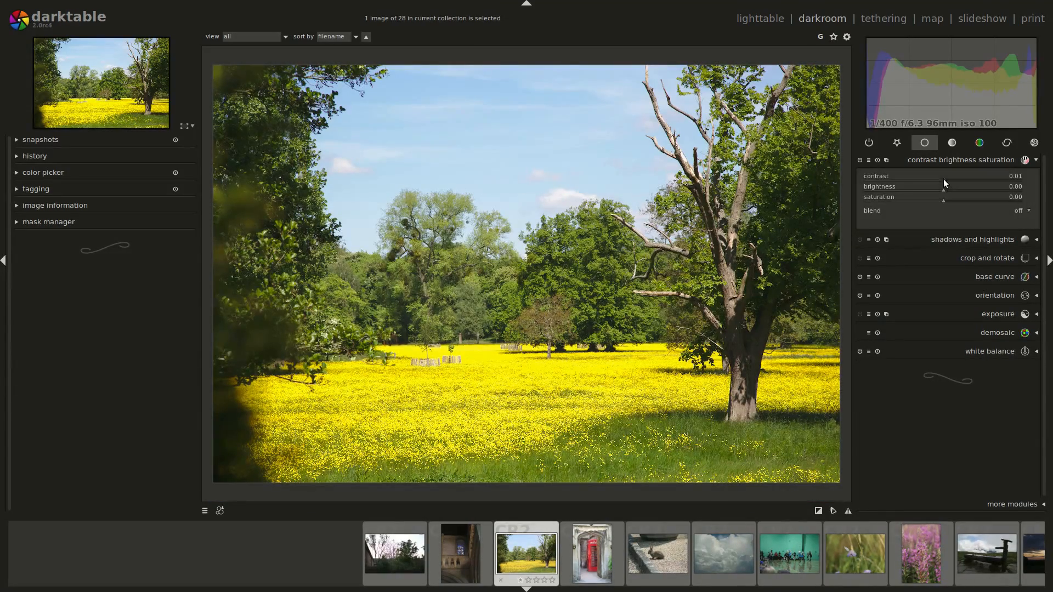
Go back to the lighttable, reopen the flower field photo in the darkroom, and return to the lighttable.
left_click(763, 15)
double_click(528, 109)
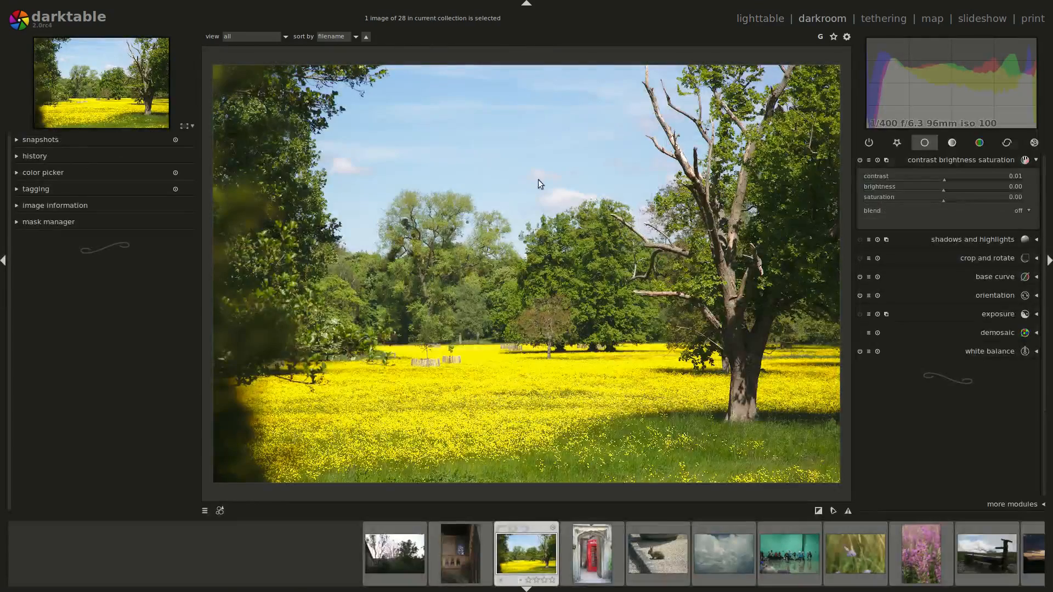
left_click(748, 21)
key("w")
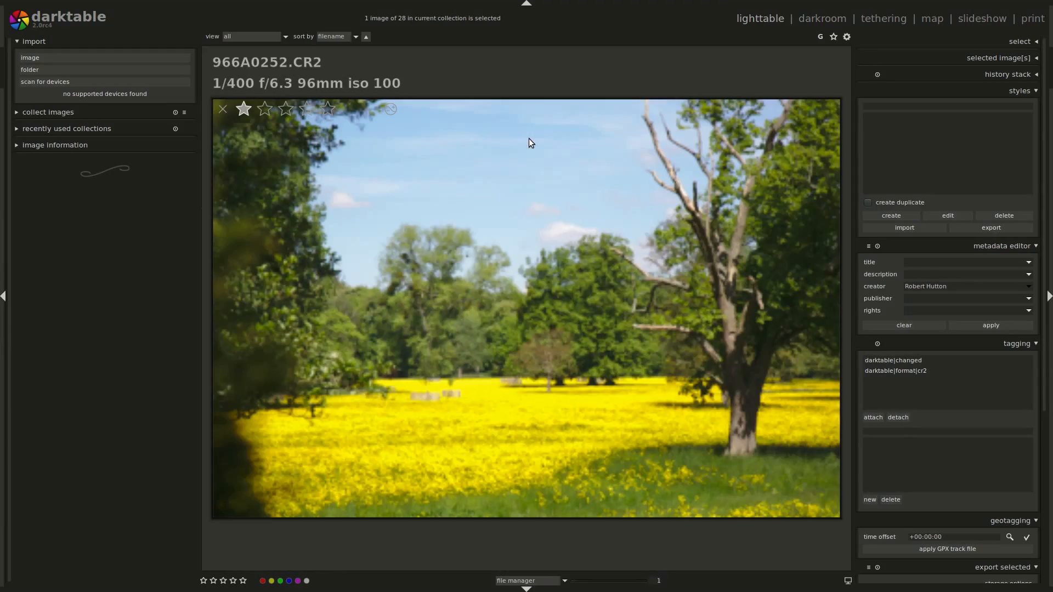
Compare the flower field photo in lighttable and darkroom with the surrounding panels hidden and shown, ending in the lighttable.
key("Tab")
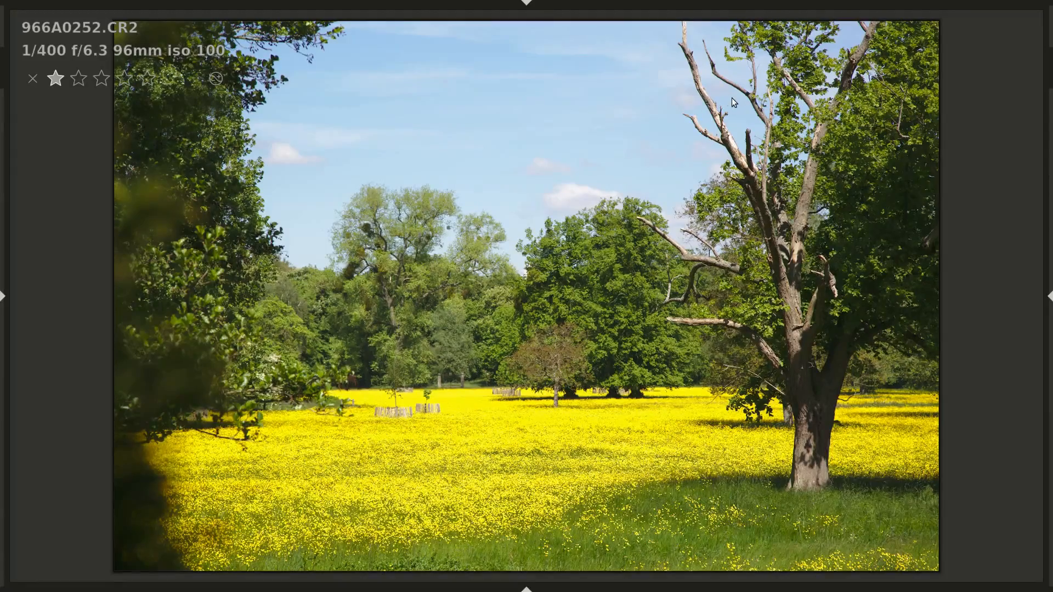
key("d")
key("Tab")
key("l")
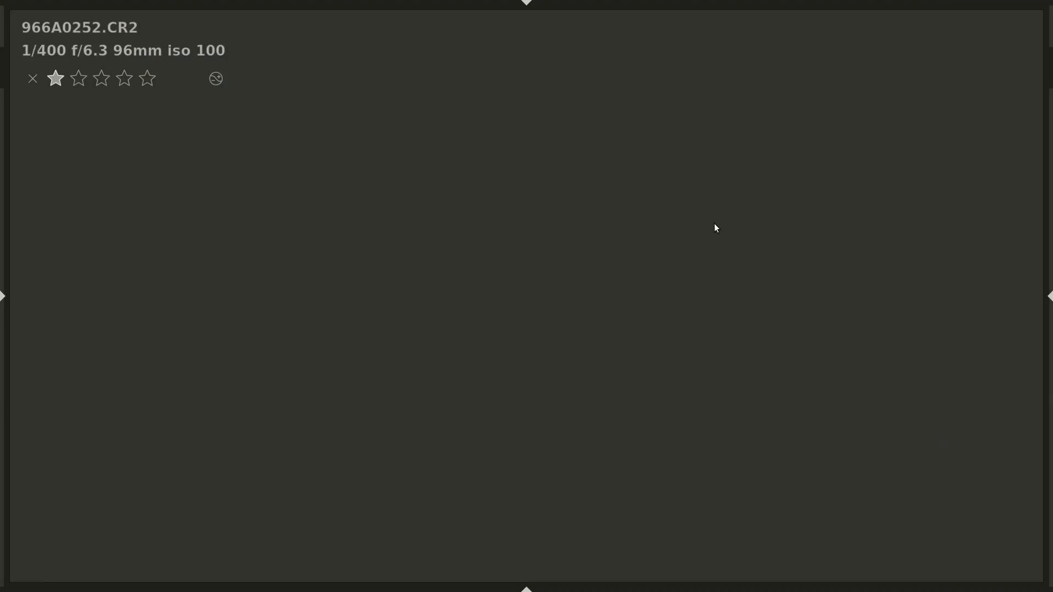
key("d")
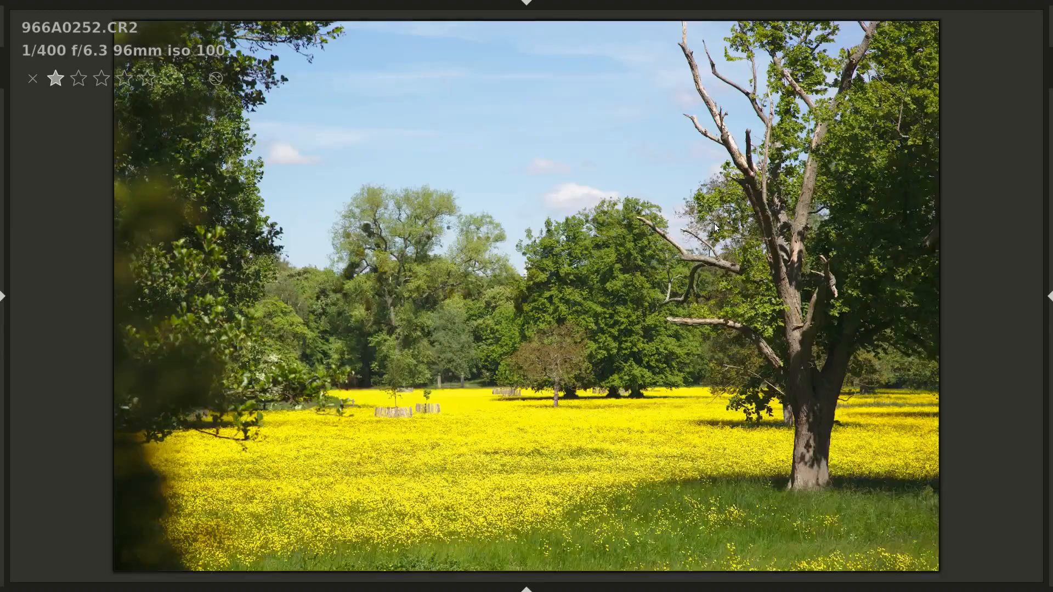
key("Tab")
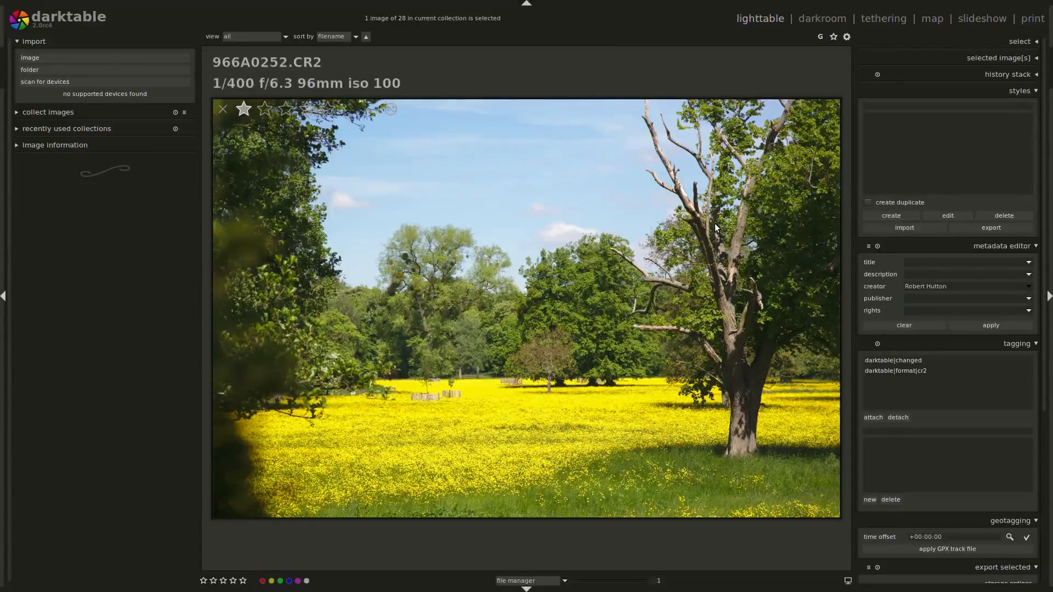
left_click(804, 25)
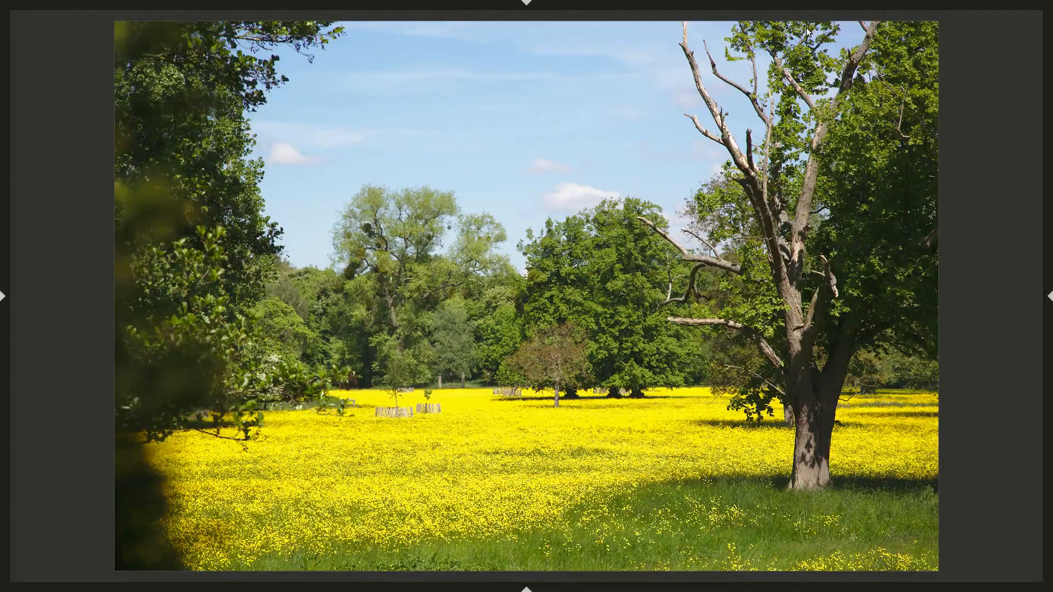
key("l")
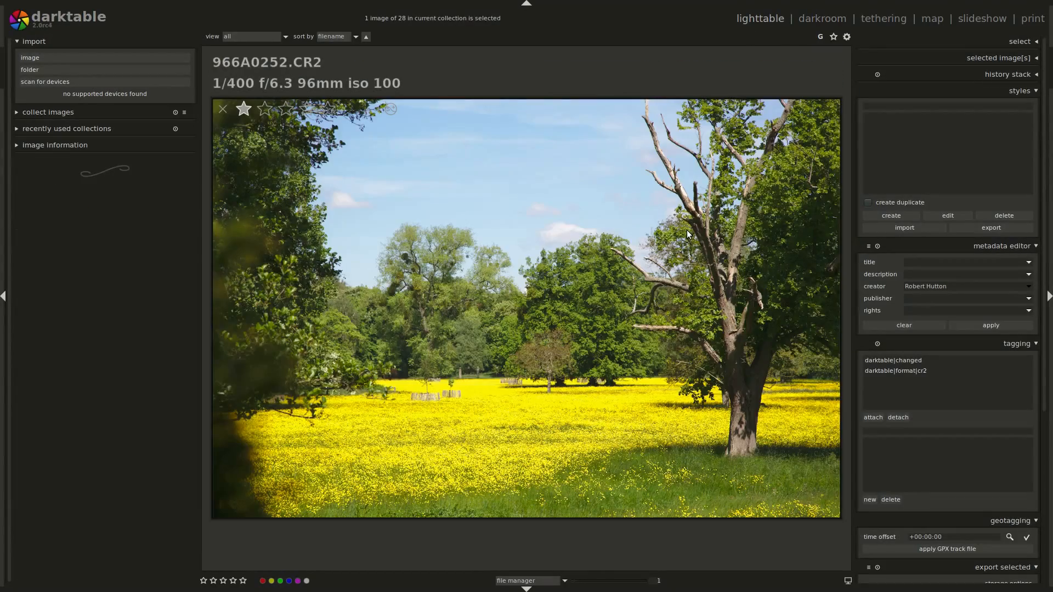
Collapse the history stack, styles, metadata editor, tagging, geotagging and export selected modules.
left_click(1004, 76)
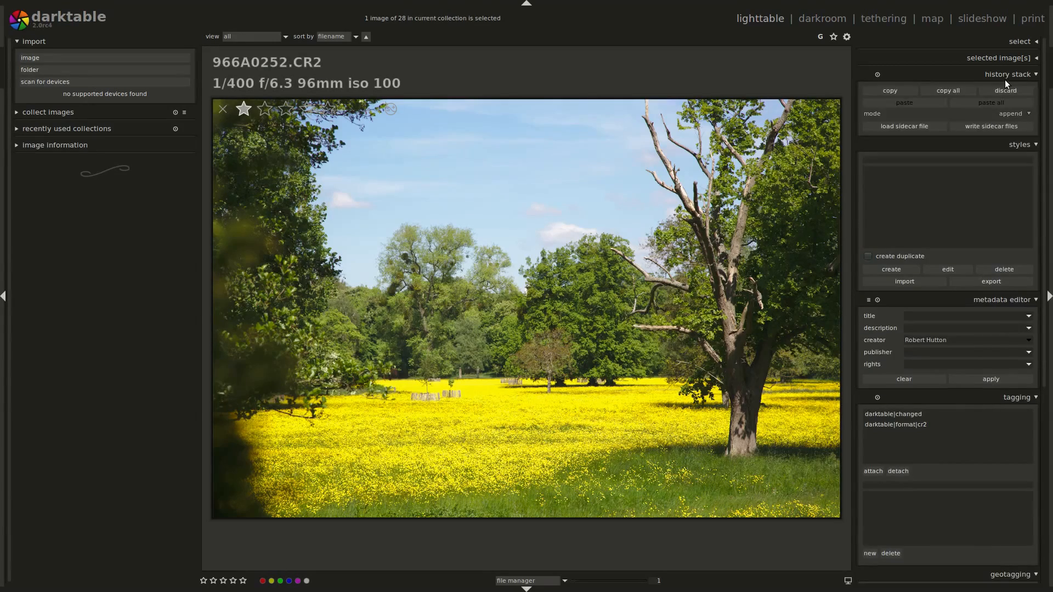
left_click(1005, 77)
left_click(1011, 92)
left_click(1009, 107)
left_click(1006, 123)
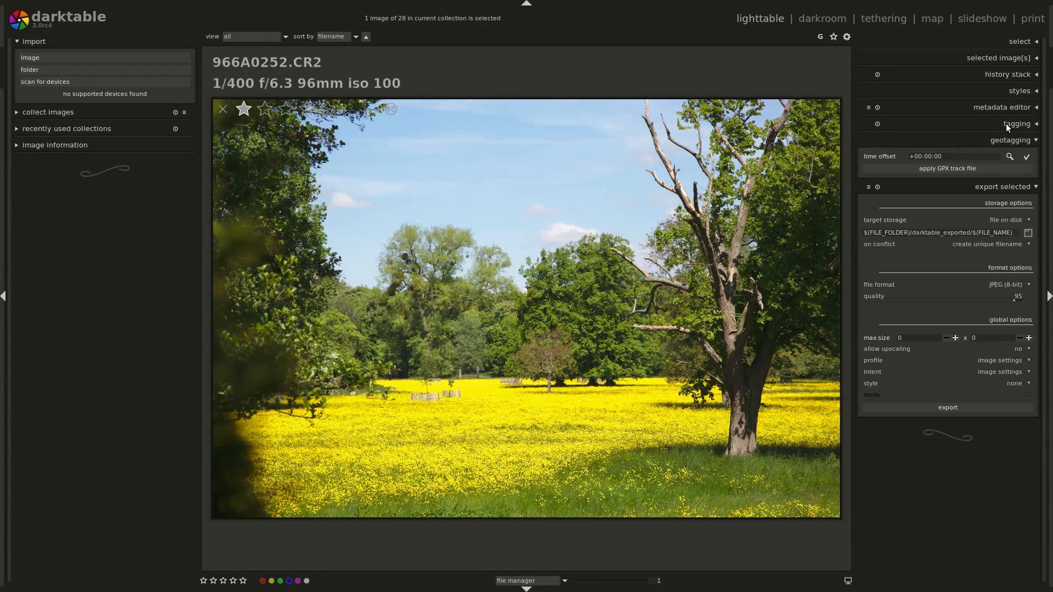
left_click(1009, 140)
left_click(1009, 156)
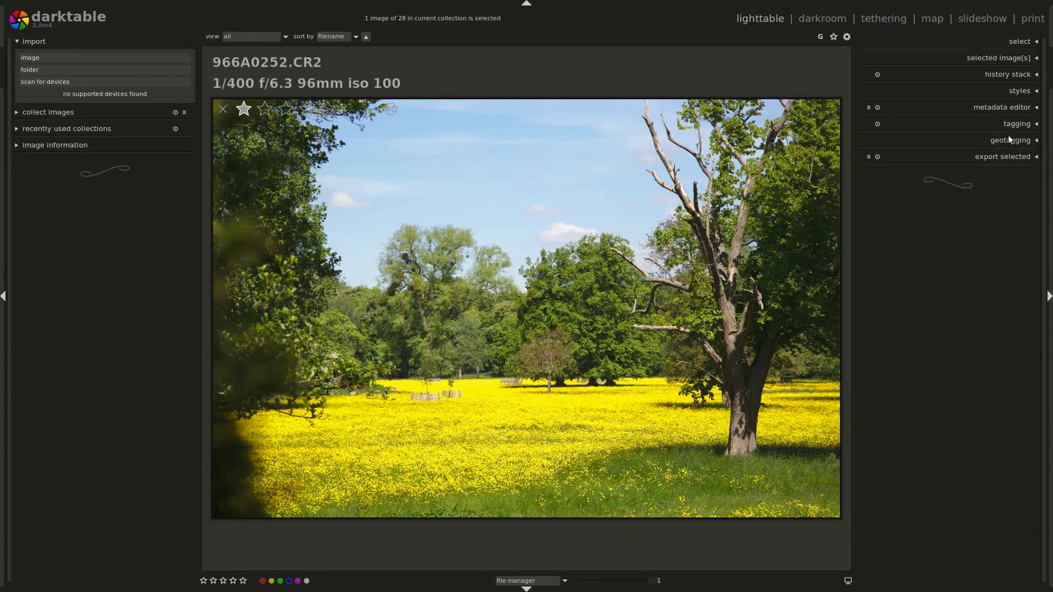
Send the selected image 966A0252.CR2 to the trash and confirm the deletion.
left_click(1009, 59)
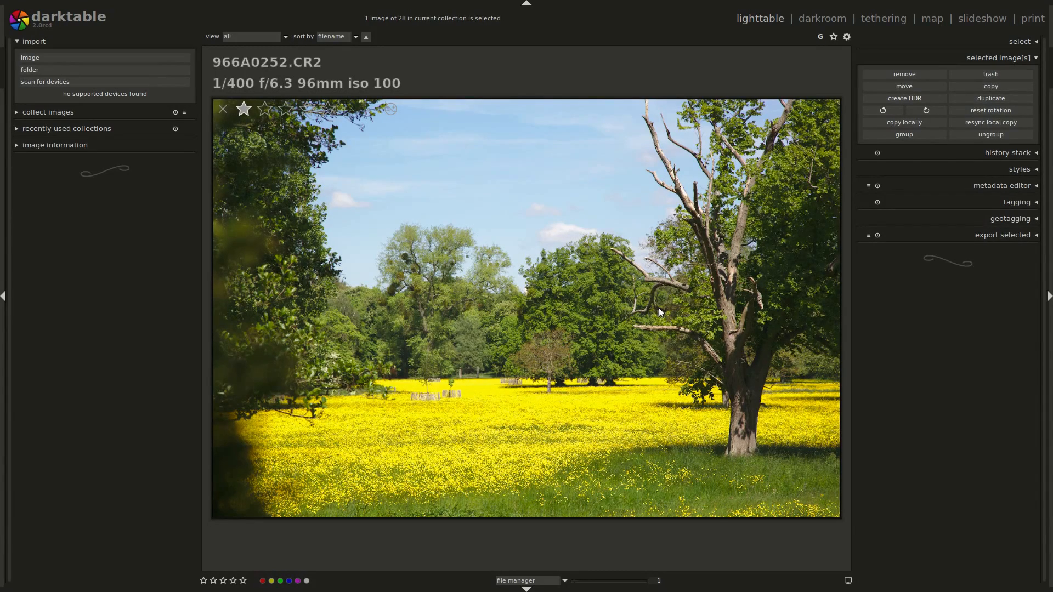
left_click(985, 73)
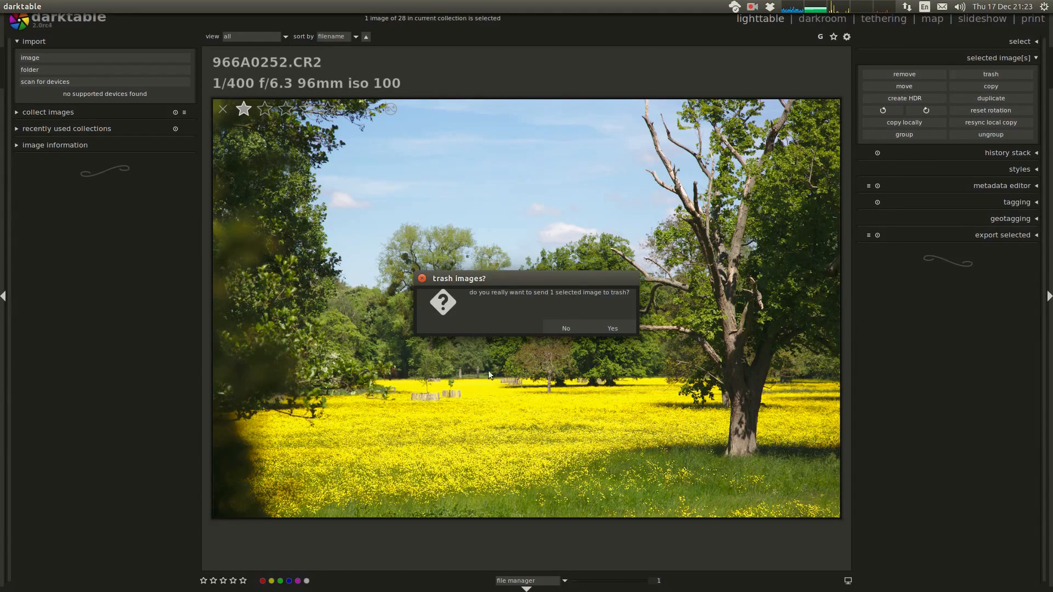
left_click(613, 328)
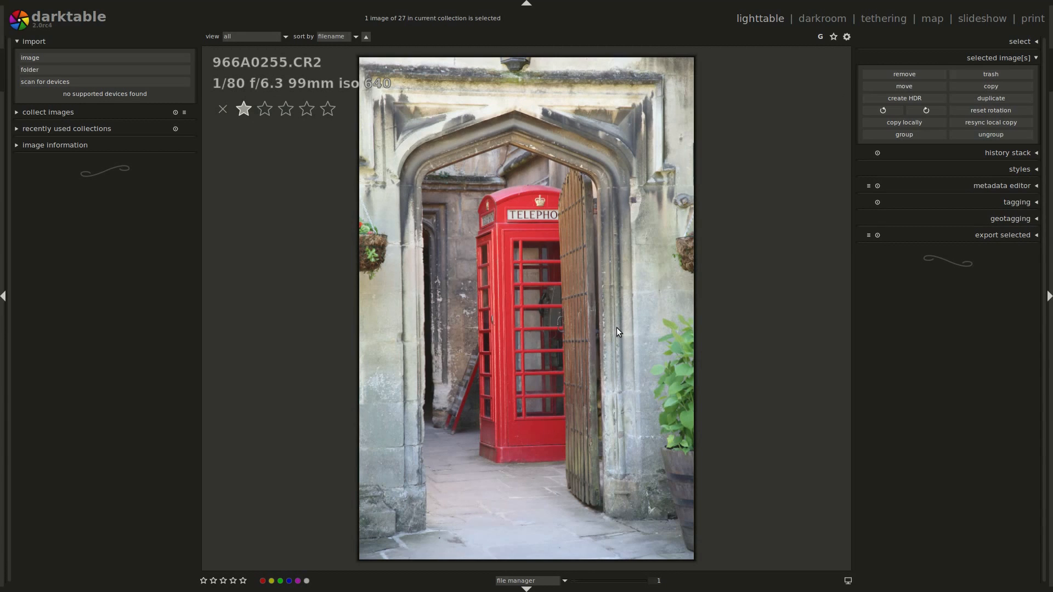
Open the Rubbish Bin in the file manager and restore 966A0252.CR2 to its original location.
key("alt+Tab")
key("super")
left_click(14, 49)
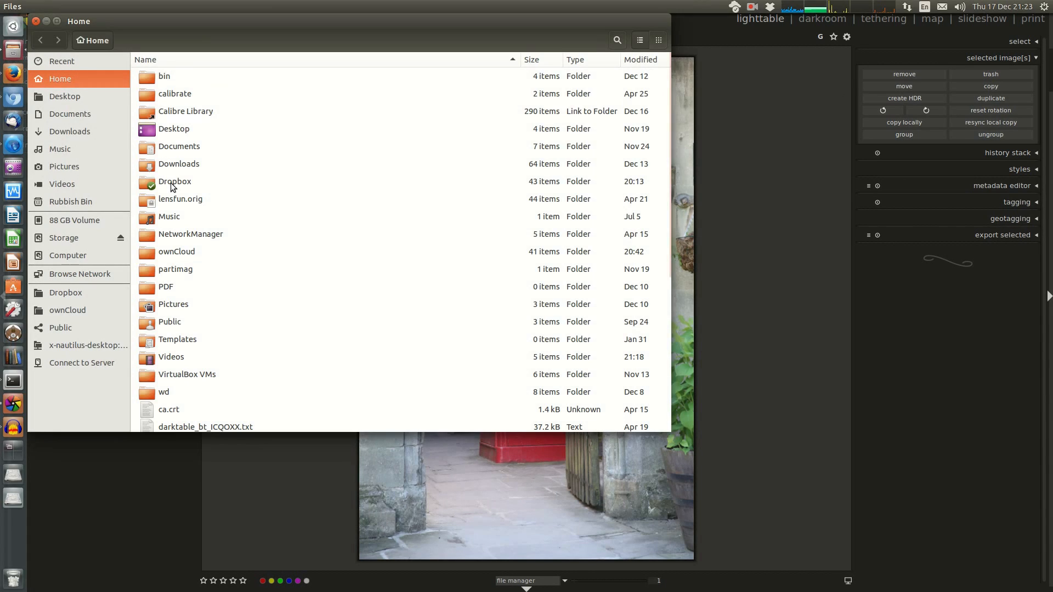
left_click(77, 202)
left_click(219, 95)
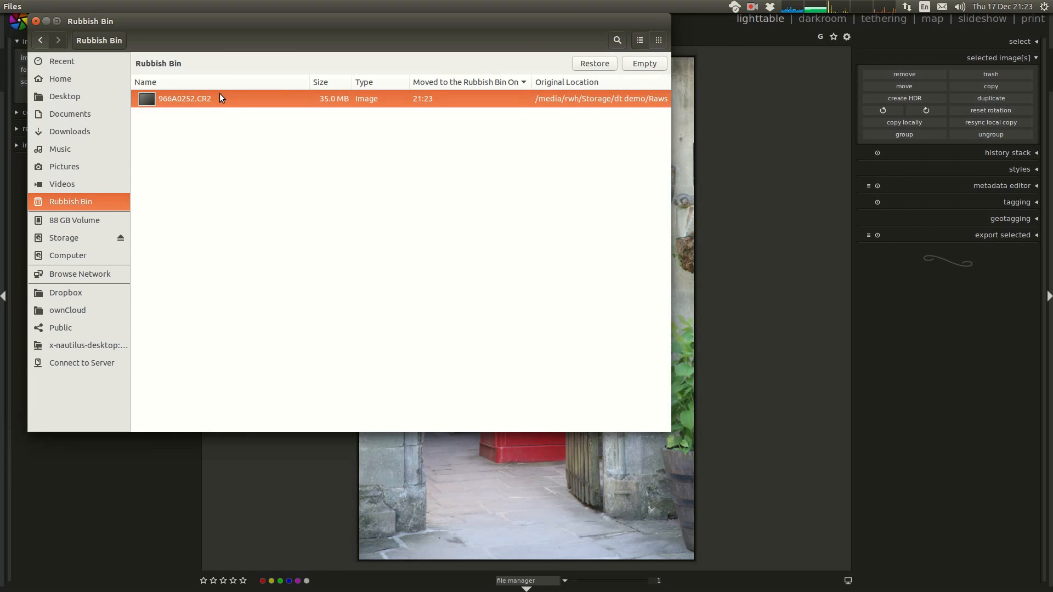
right_click(225, 100)
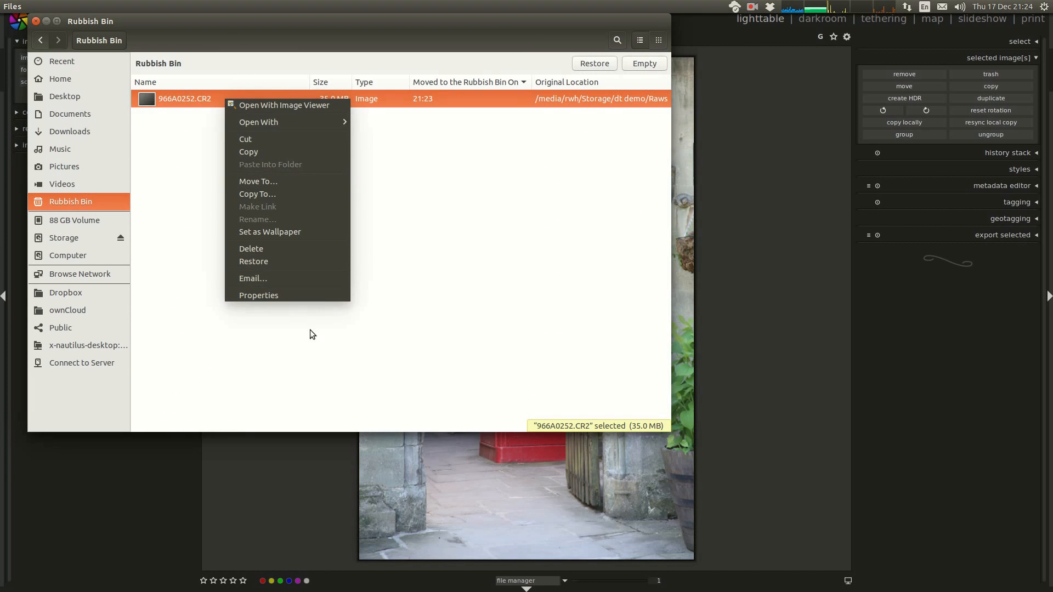
left_click(261, 260)
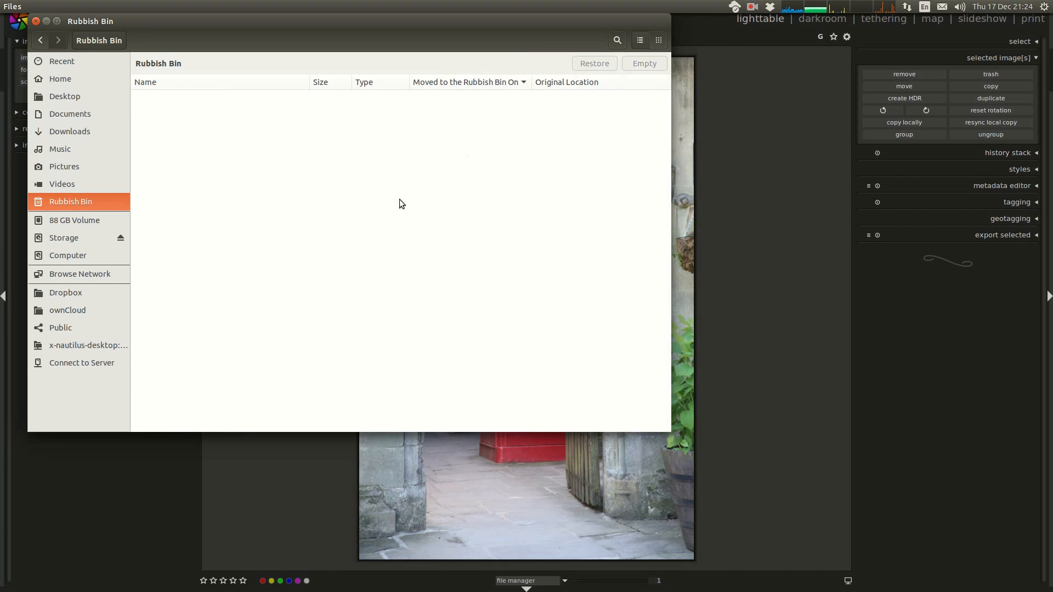
Return to darktable, set the lighttable to five images per row and re-import the photo folder.
left_click(766, 274)
scroll(561, 312, "up", 1)
scroll(561, 308, "down", 3)
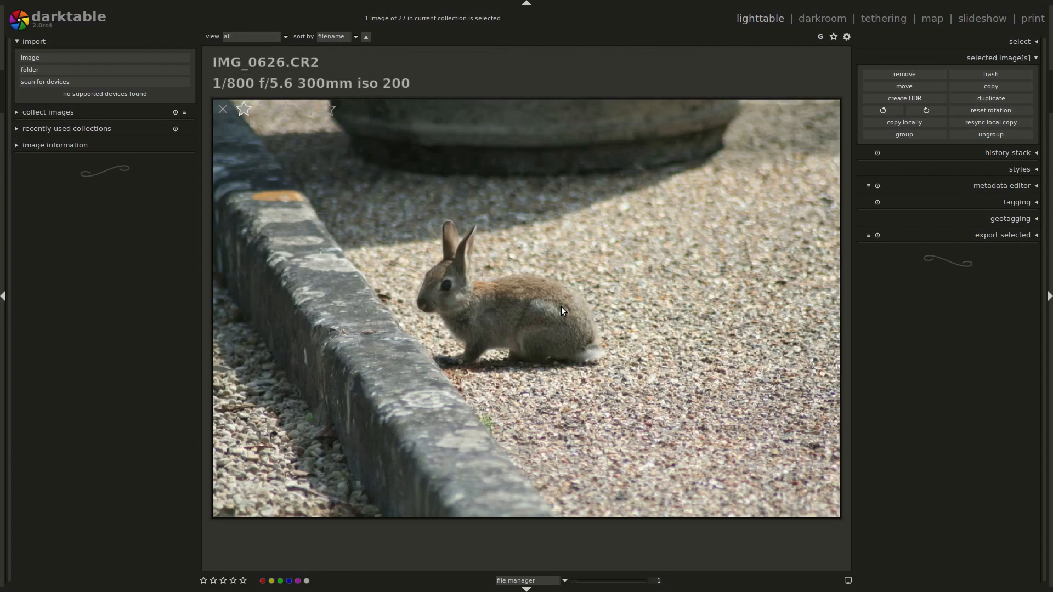
scroll(562, 307, "up", 2)
scroll(564, 310, "up", 1)
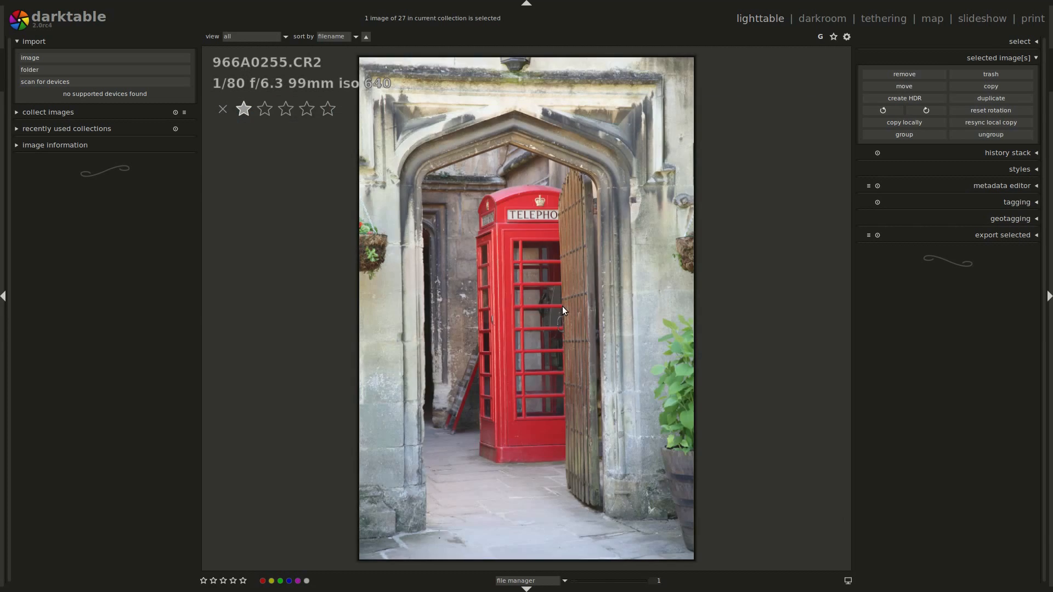
scroll(564, 310, "down", 4, "ctrl")
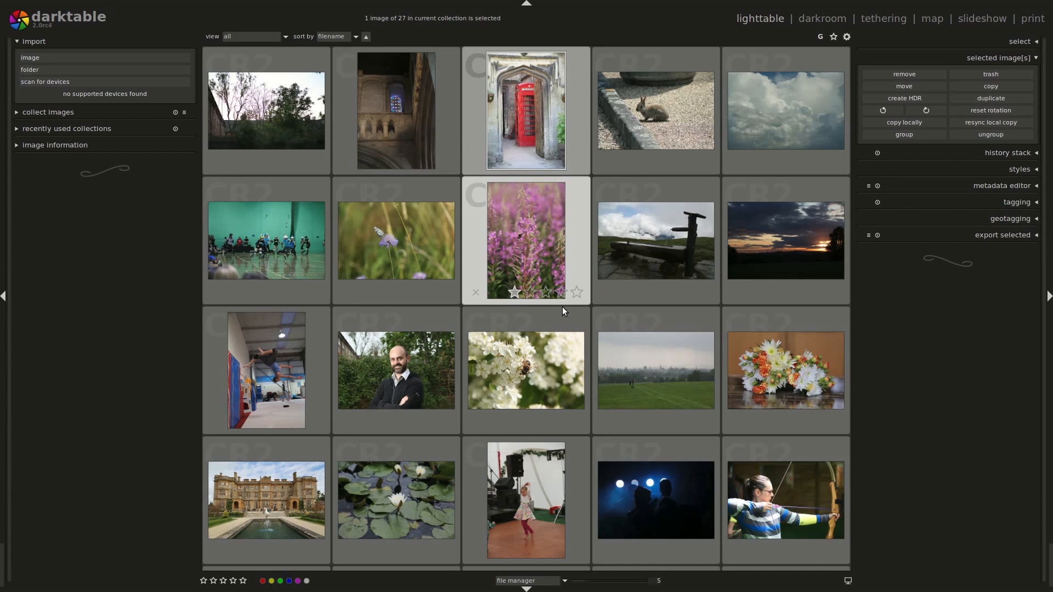
left_click(57, 72)
left_click(749, 525)
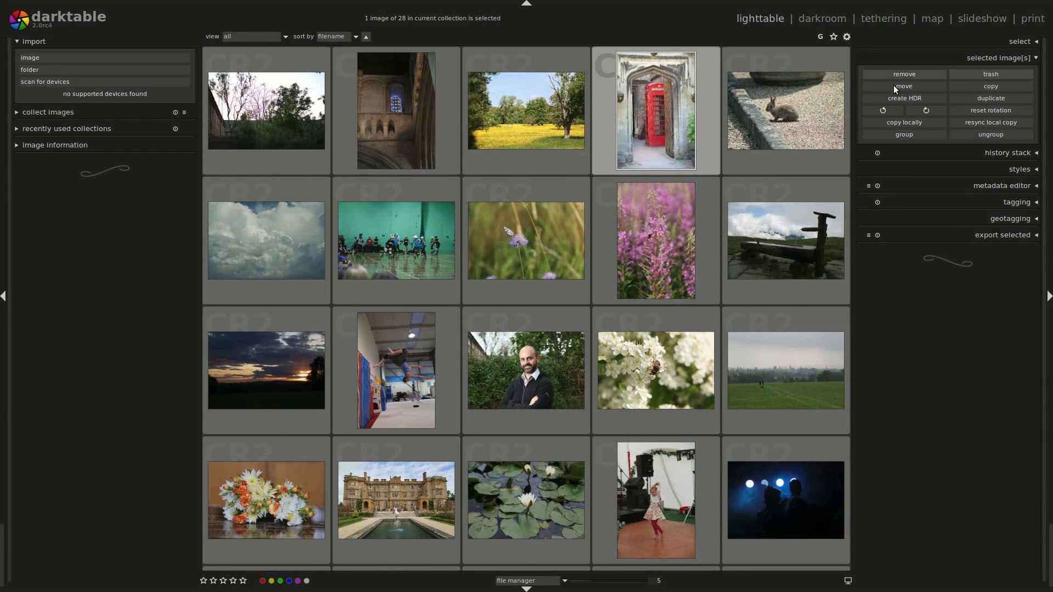
Turn off sending files to trash when erasing images in the preferences.
left_click(847, 37)
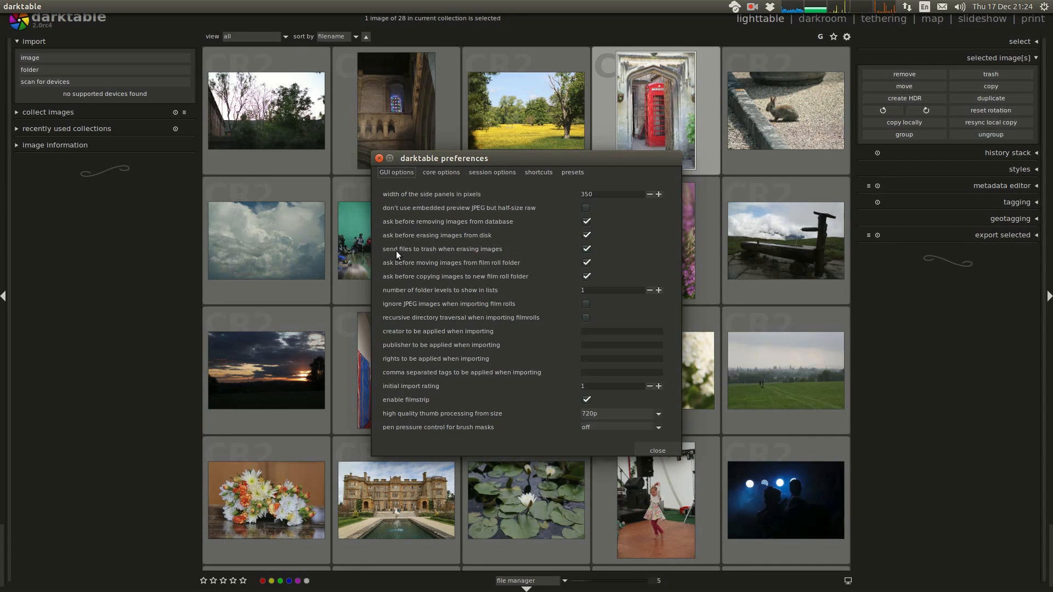
left_click(584, 249)
left_click(662, 449)
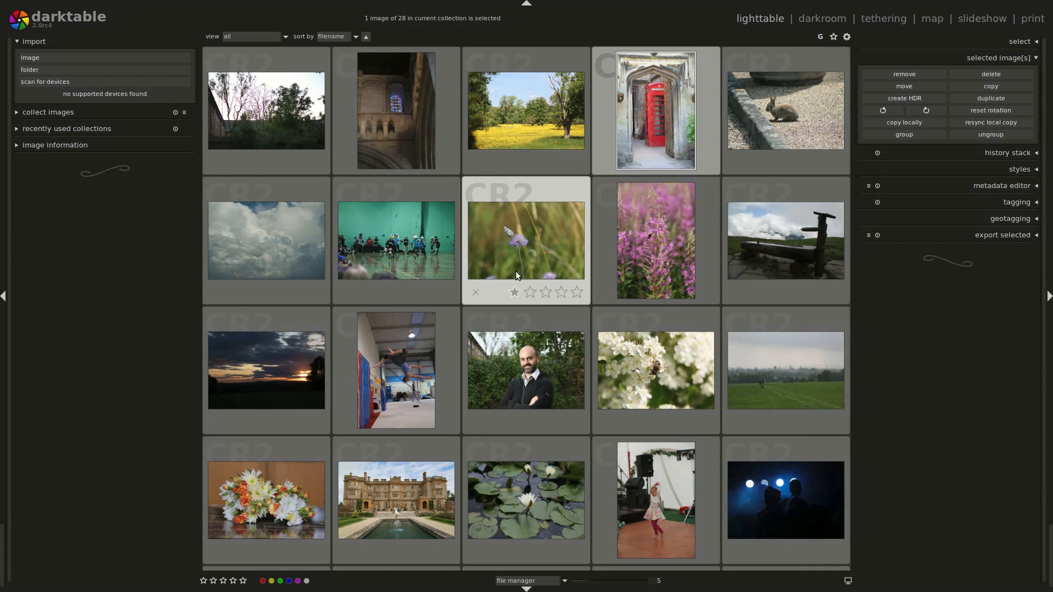
Switch to darktable 1.6.9, zoom the lighttable out to four images per row and browse the thumbnails.
left_click(539, 241)
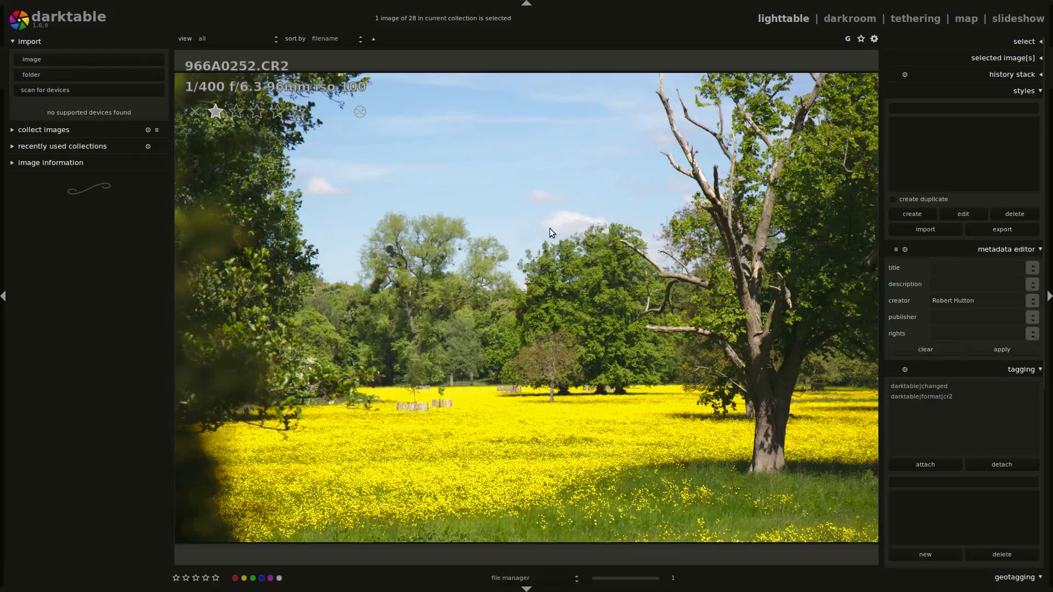
scroll(448, 232, "down", 3, "ctrl")
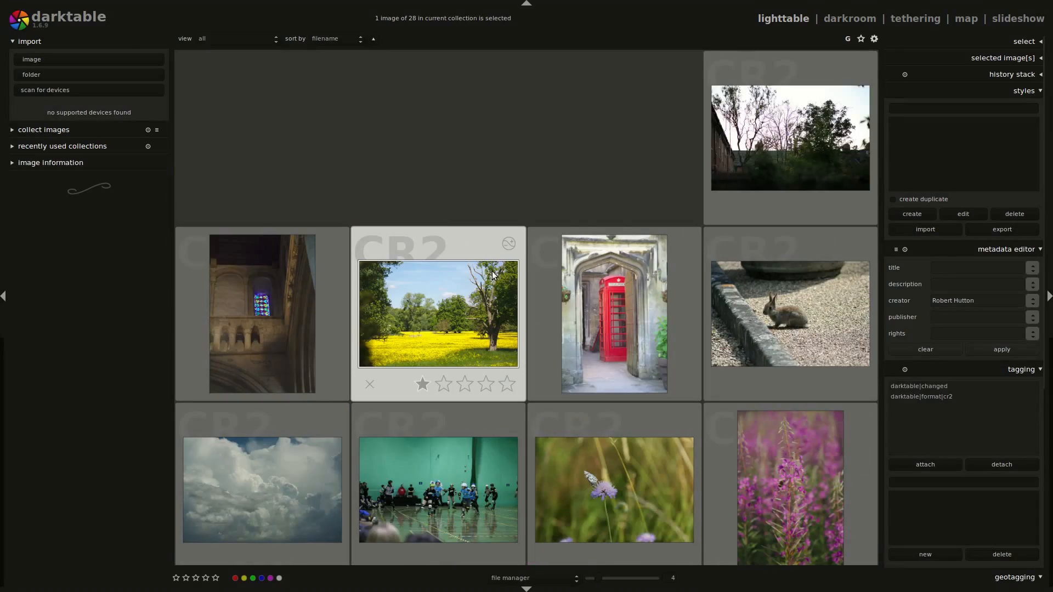
scroll(583, 288, "down", 2)
scroll(604, 150, "down", 1)
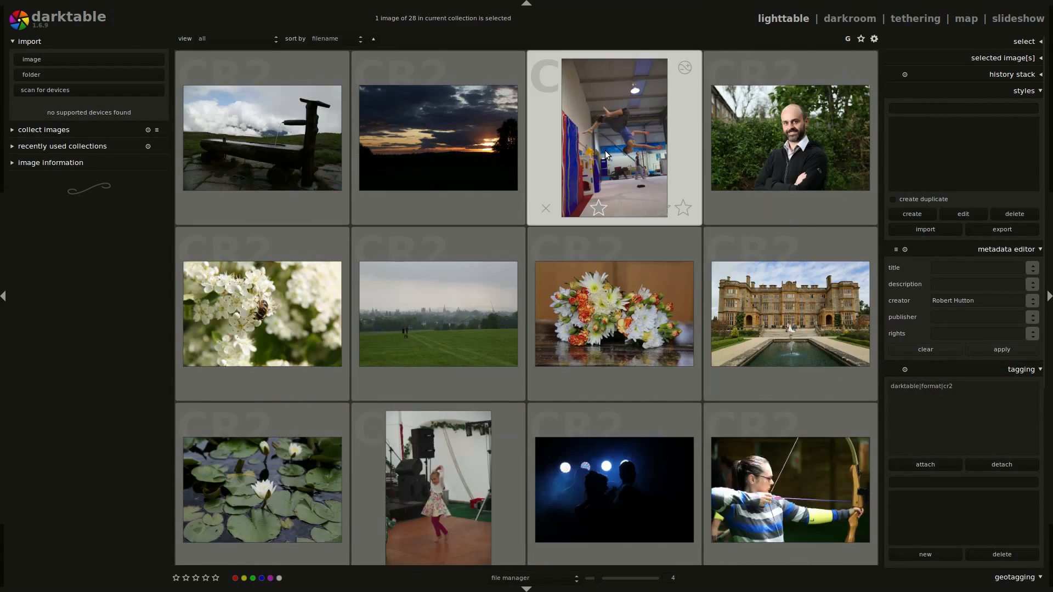
scroll(604, 150, "up", 2)
scroll(604, 150, "down", 2)
scroll(605, 151, "down", 1)
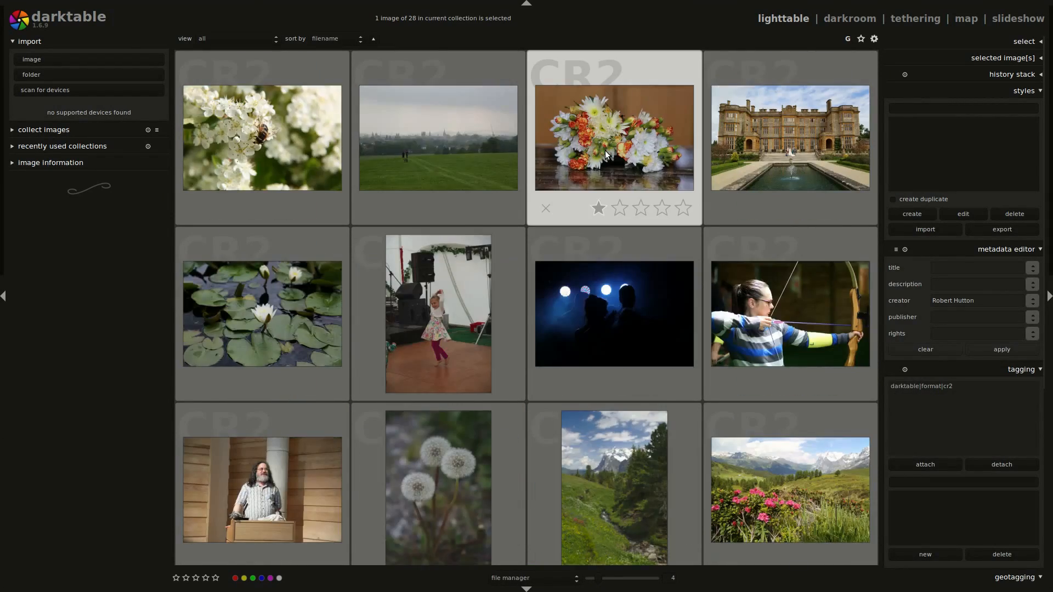
scroll(604, 150, "up", 3)
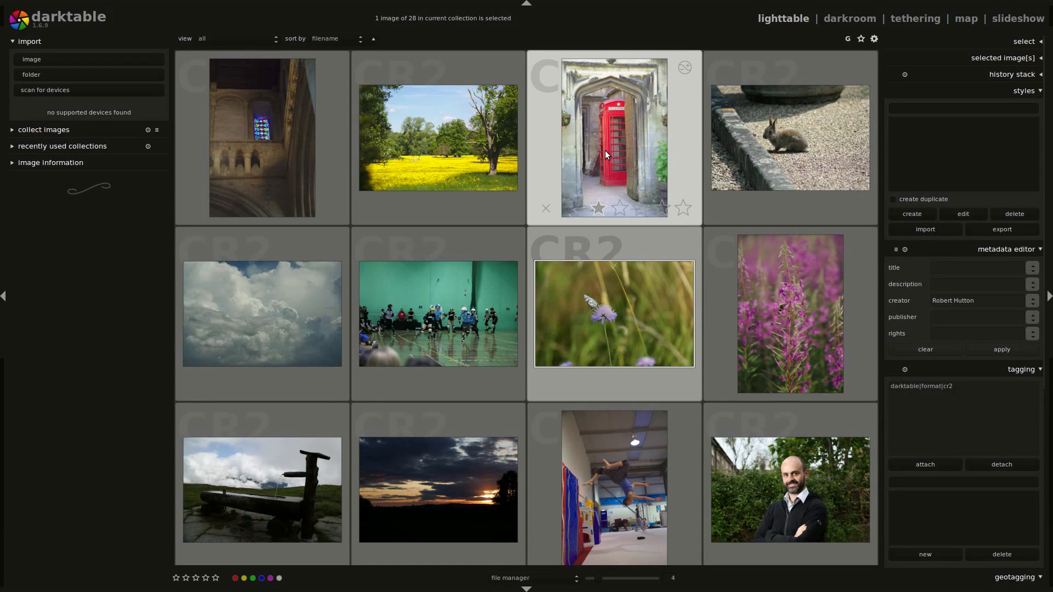
Return to darktable 2.0 and select the five photos in the first row of the lighttable one by one.
key("alt+Tab")
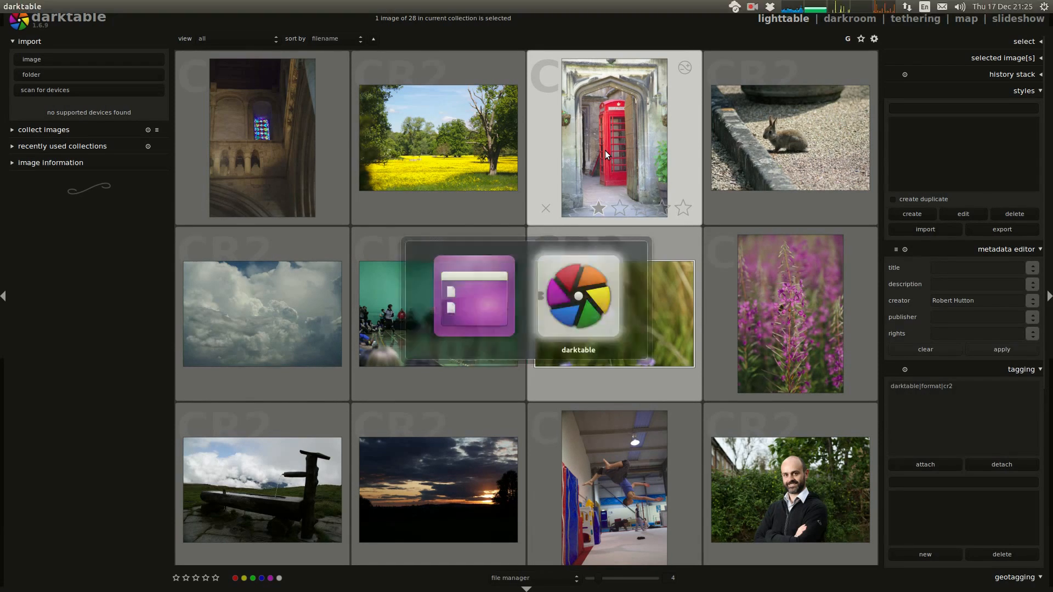
left_click(306, 95)
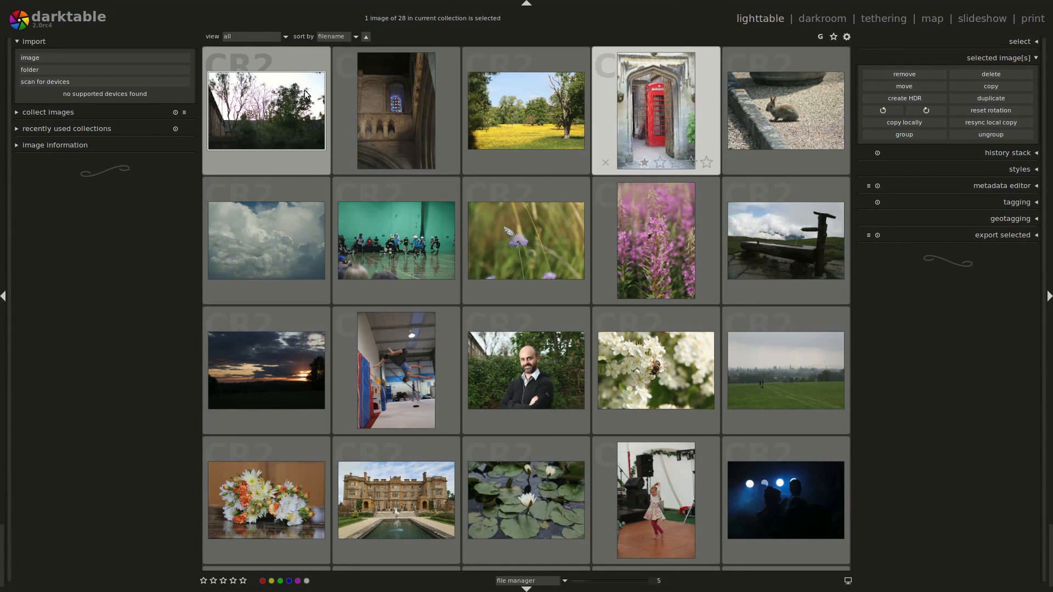
key("Down")
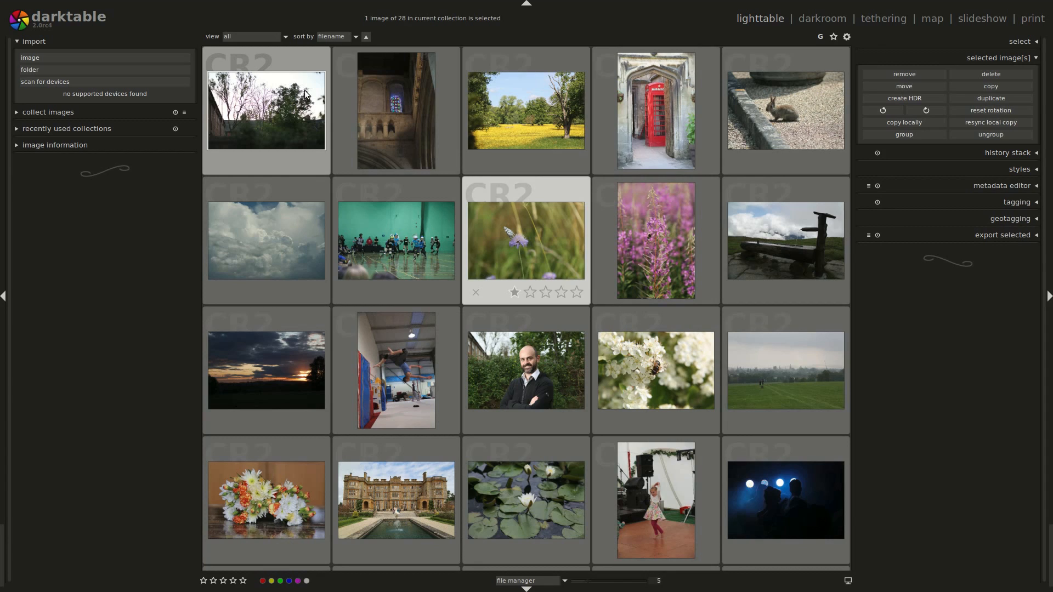
key("Up")
key("Left")
key("space")
key("Right")
key("space")
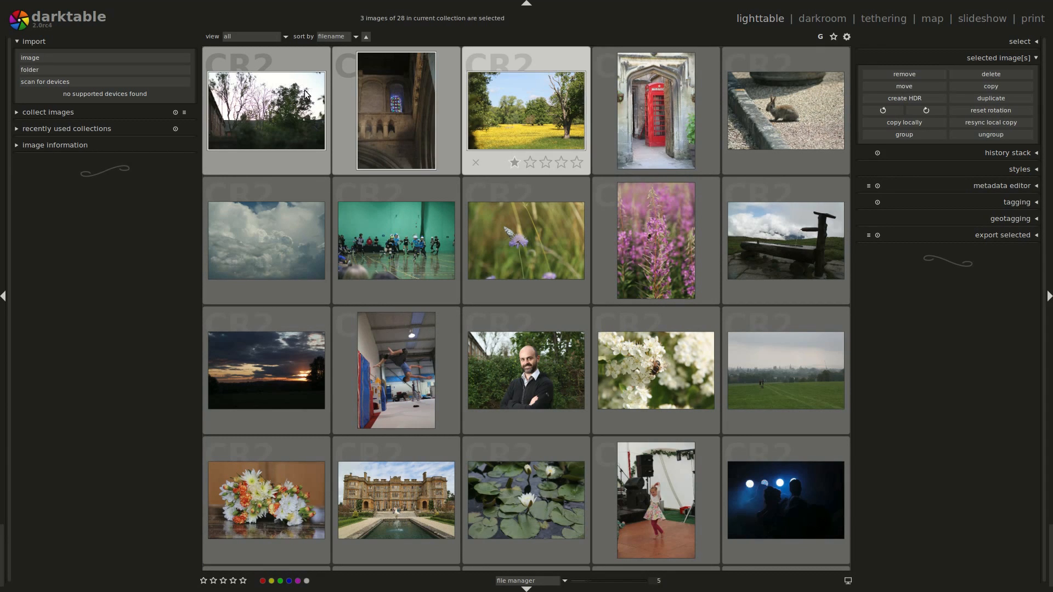
key("Right")
key("space")
key("Right")
key("space")
Add the five photos in the second row to the selection and move the focus back to the first photo.
key("Down")
key("space")
key("Left")
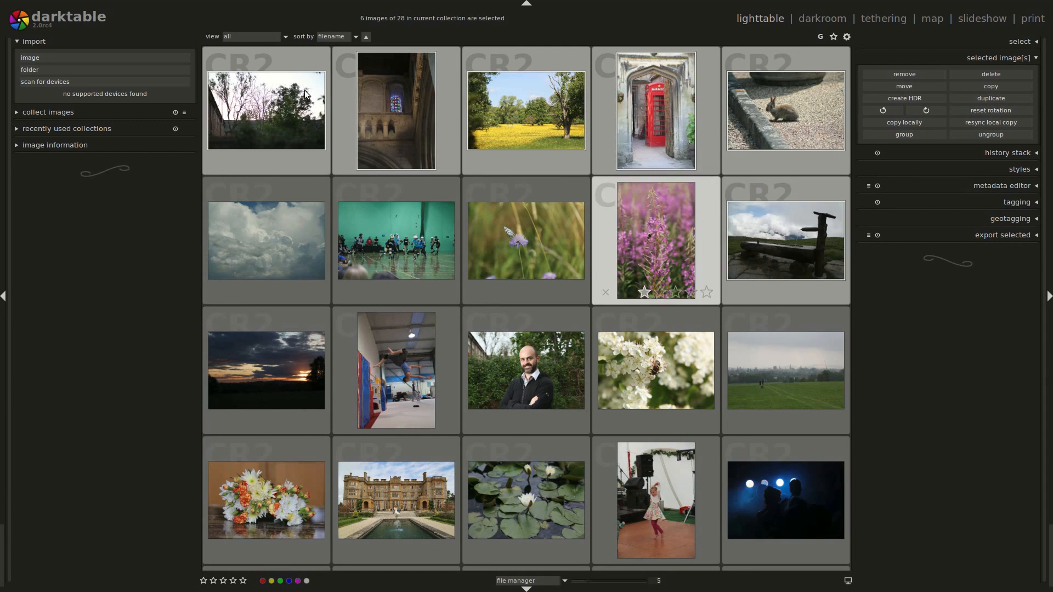
key("space")
key("Left")
key("space")
key("Left")
key("space")
key("Left")
key("space")
key("Left")
key("Right")
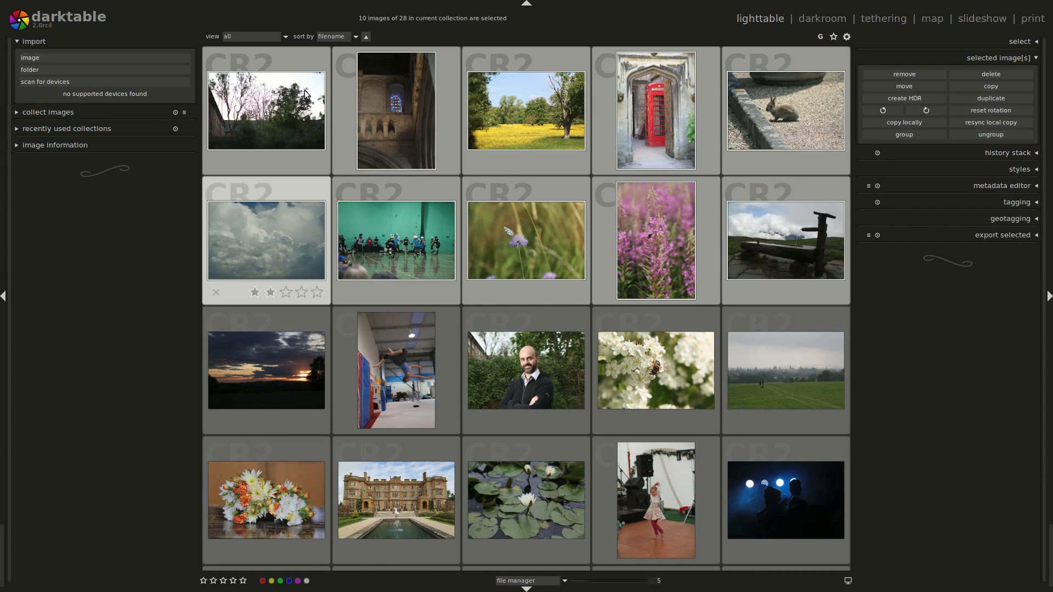
key("Down")
key("Up")
key("Up")
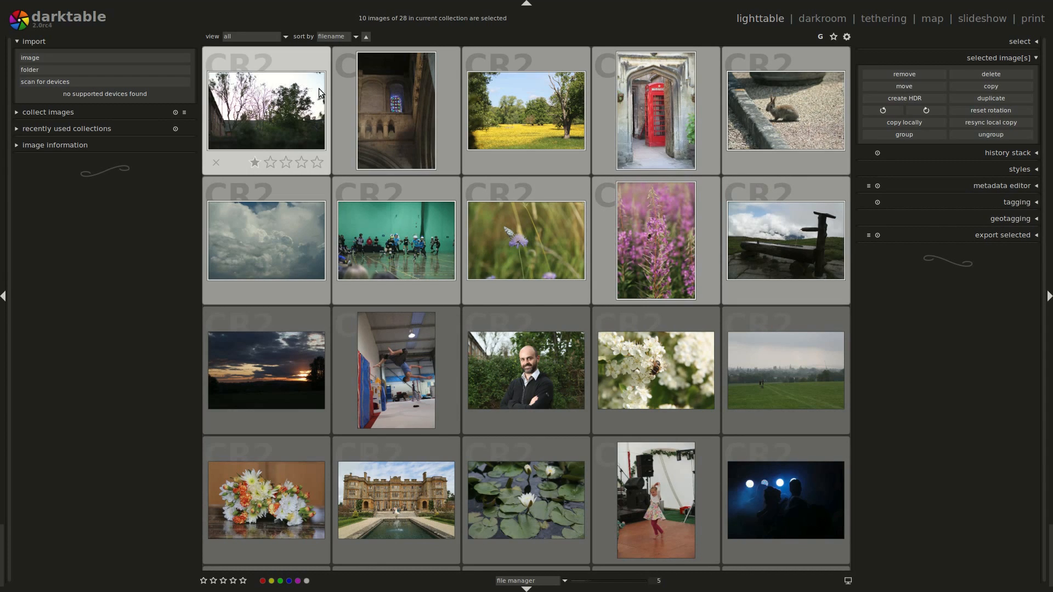
Select only the church window photo, and then replace that selection with only the red telephone box photo.
key("Right")
key("Return")
key("Right")
key("Right")
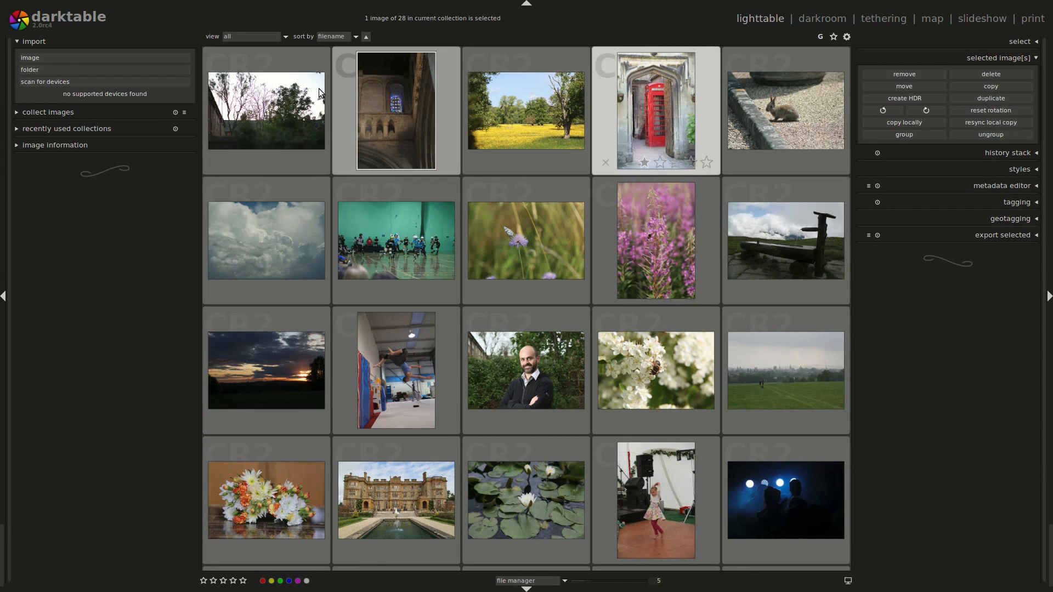
key("Left")
key("Left")
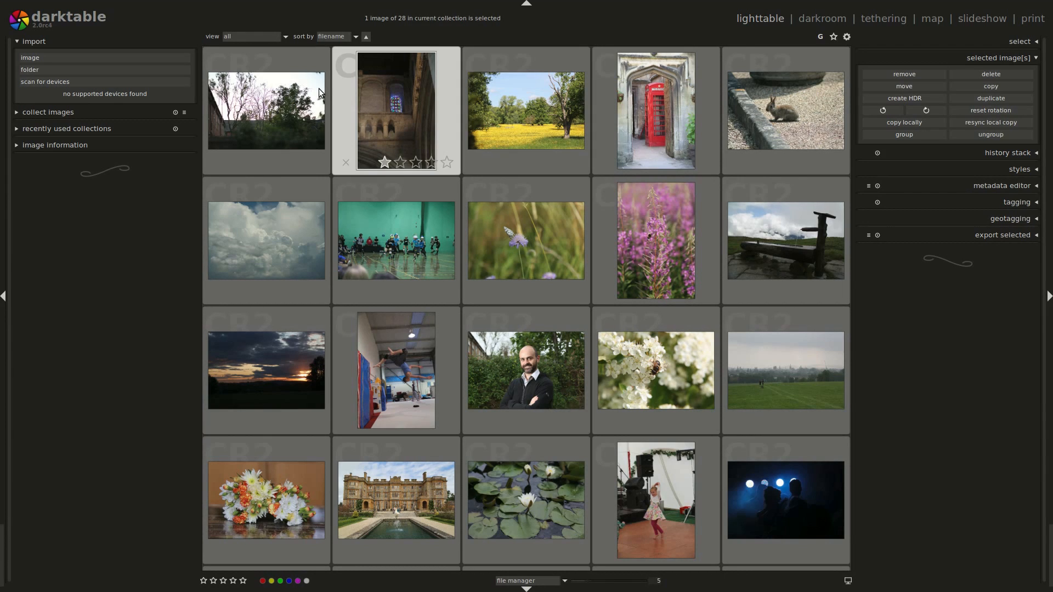
key("Right")
key("Return")
key("Right")
key("Right")
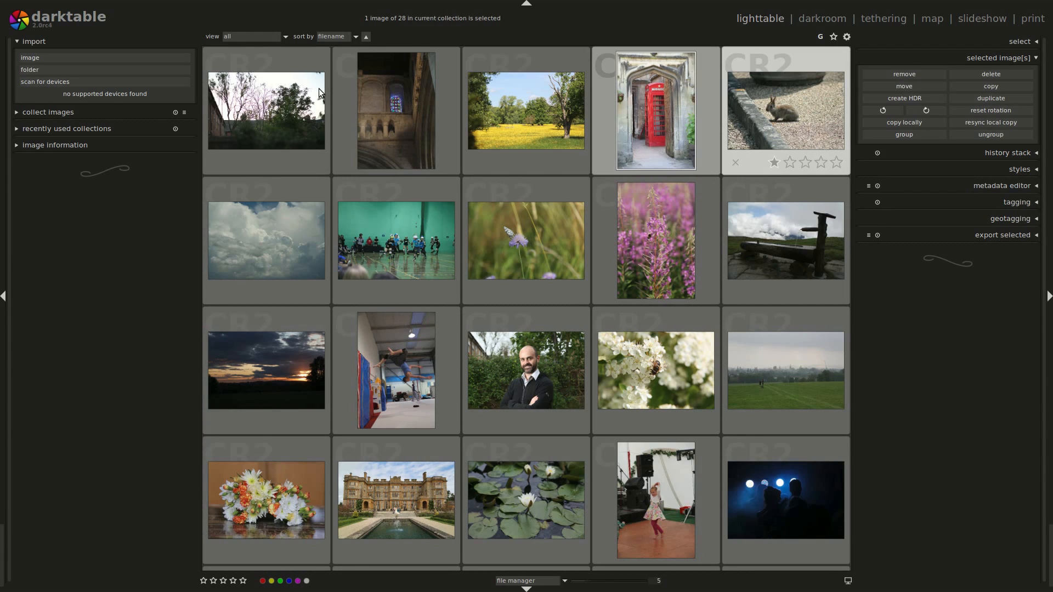
Select only the rabbit photo and add the flower field and pink flower photos to the selection.
key("Left")
key("Left")
key("space")
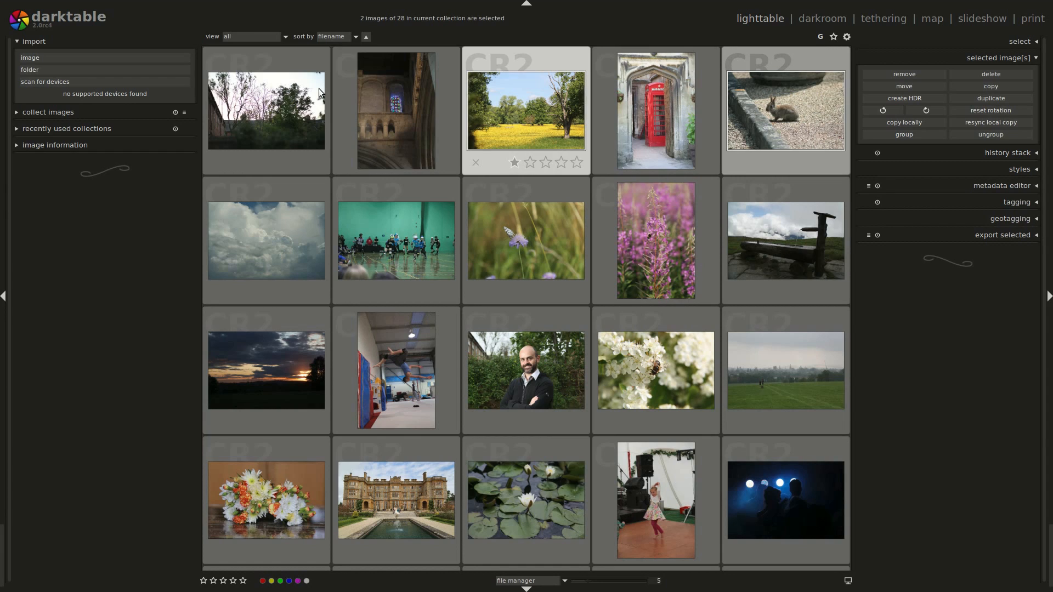
key("Left")
key("Left")
key("Right")
key("Down")
key("Right")
key("Right")
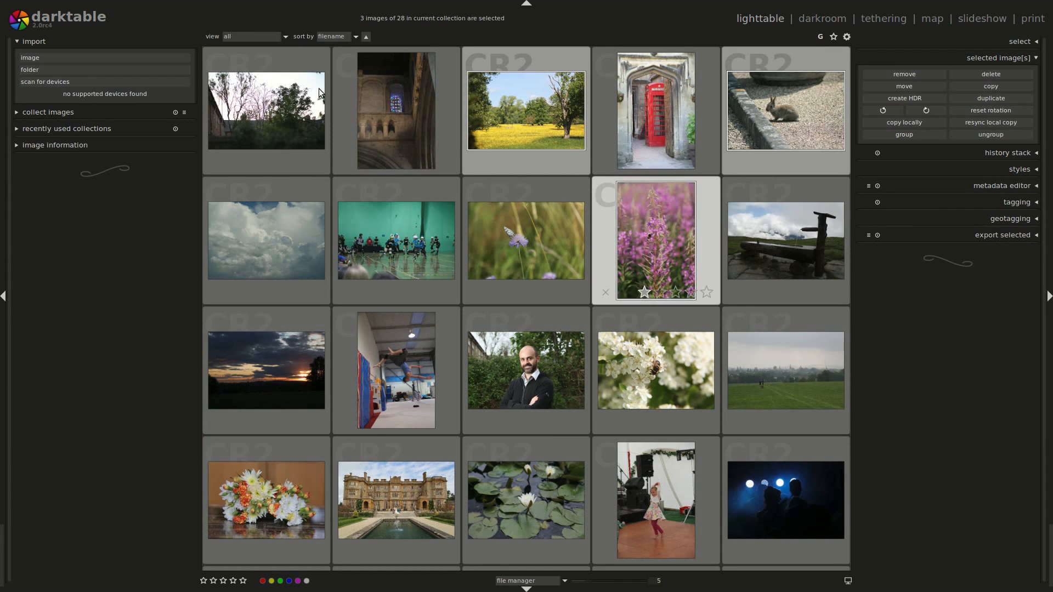
key("space")
Add the dark sunset photo and the water lily photo to the selection.
key("Right")
key("Down")
key("Left")
key("Down")
key("Left")
key("Up")
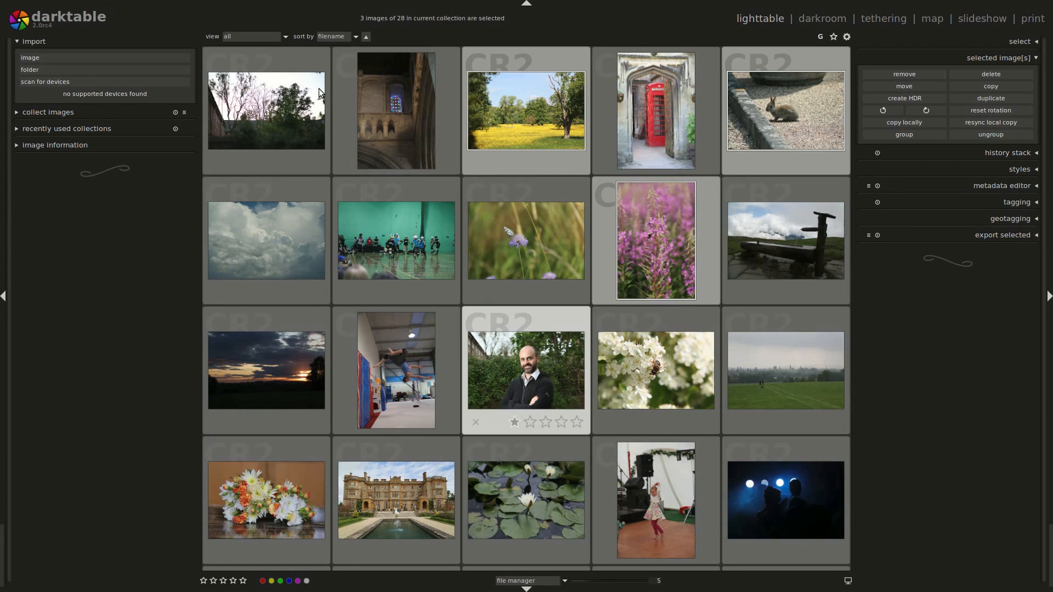
key("Left")
key("Left")
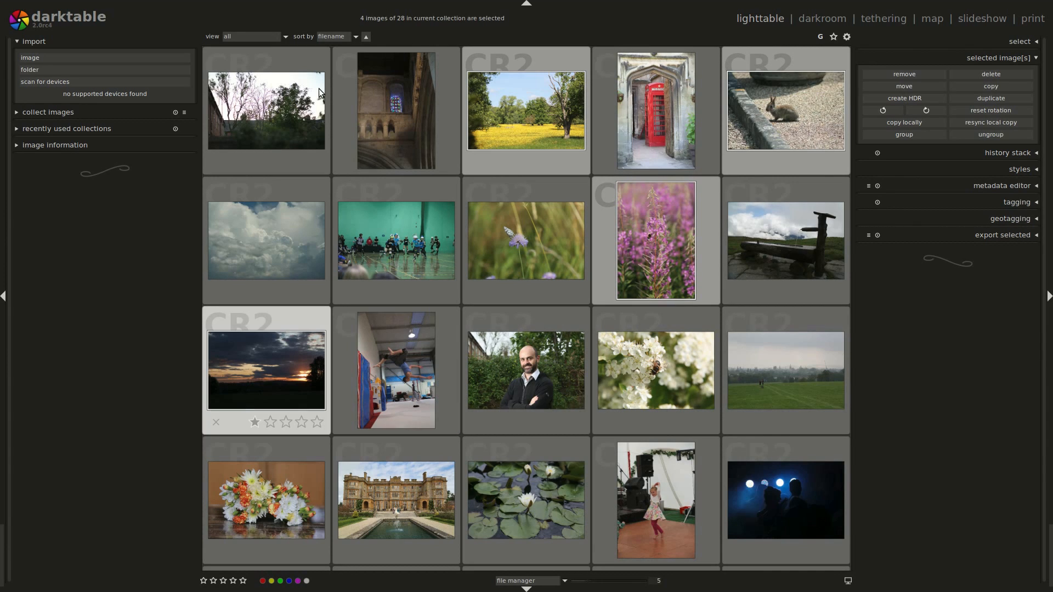
key("Right")
key("Right")
key("Down")
key("space")
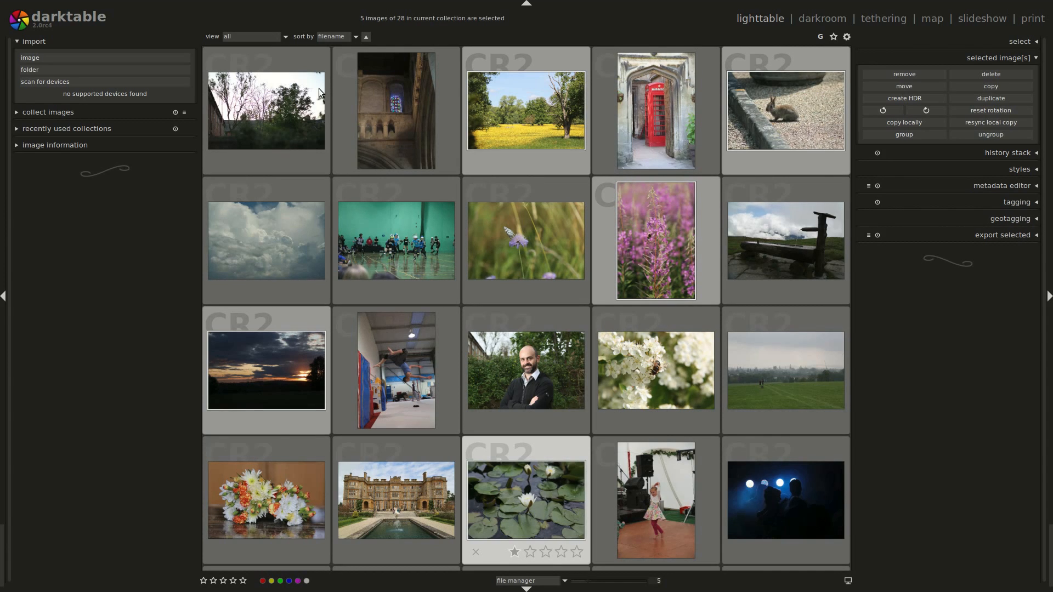
Select only the photo of the dancing girl and export it to disk as an A4 portrait PDF at 300 dpi.
key("Right")
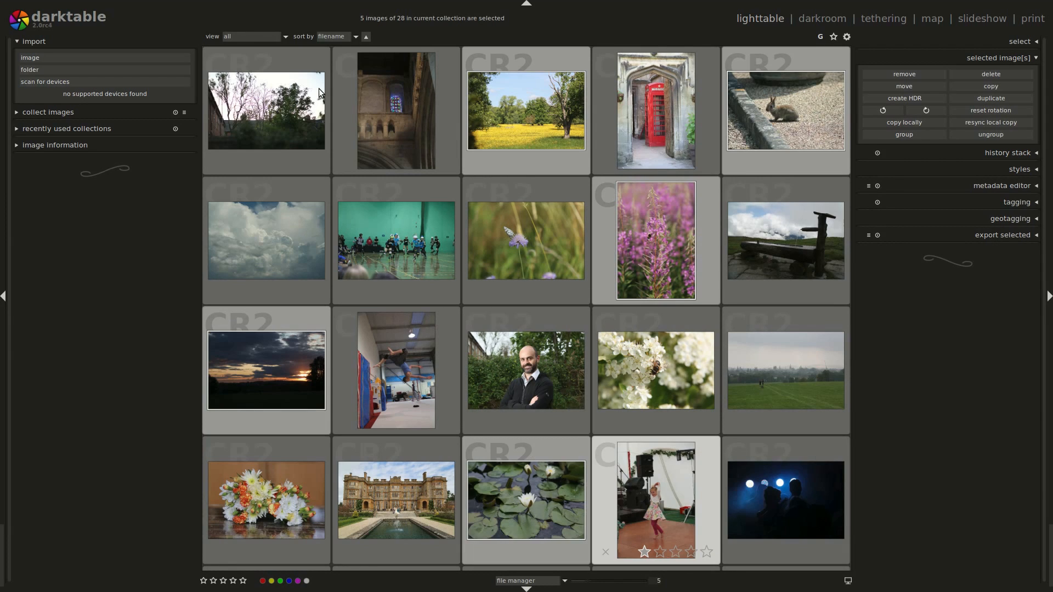
key("Return")
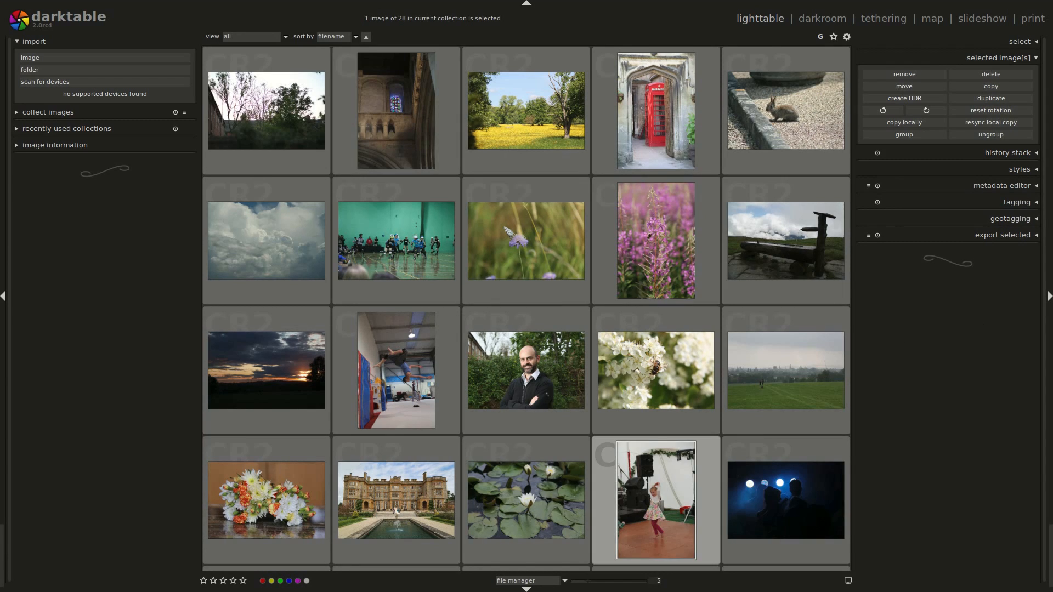
left_click(1013, 235)
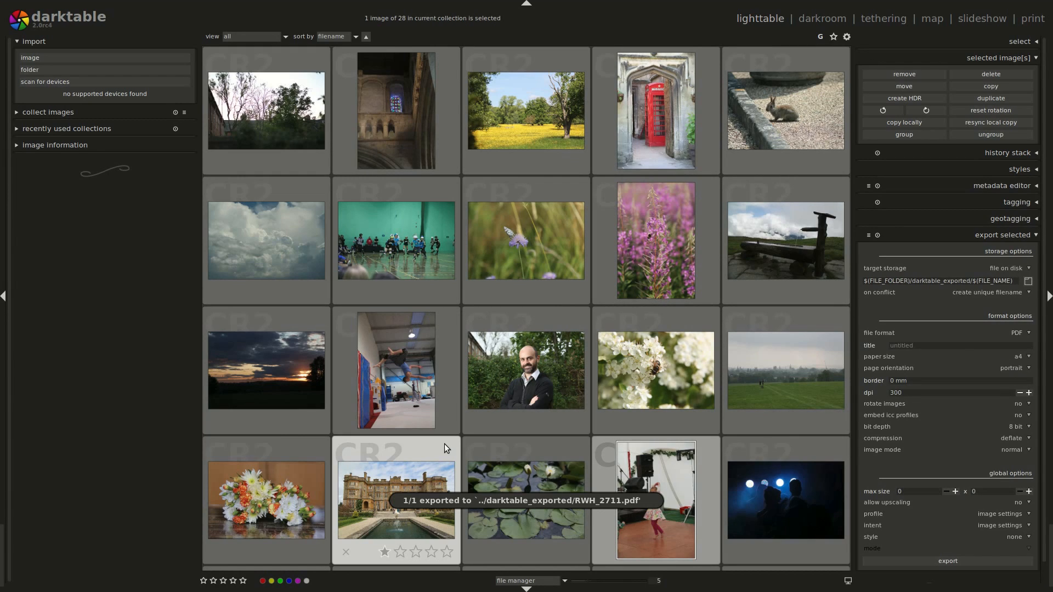
Switch to the file manager's darktable_exported folder and open RWH_2711.pdf in the document viewer.
key("ctrl+alt+Up")
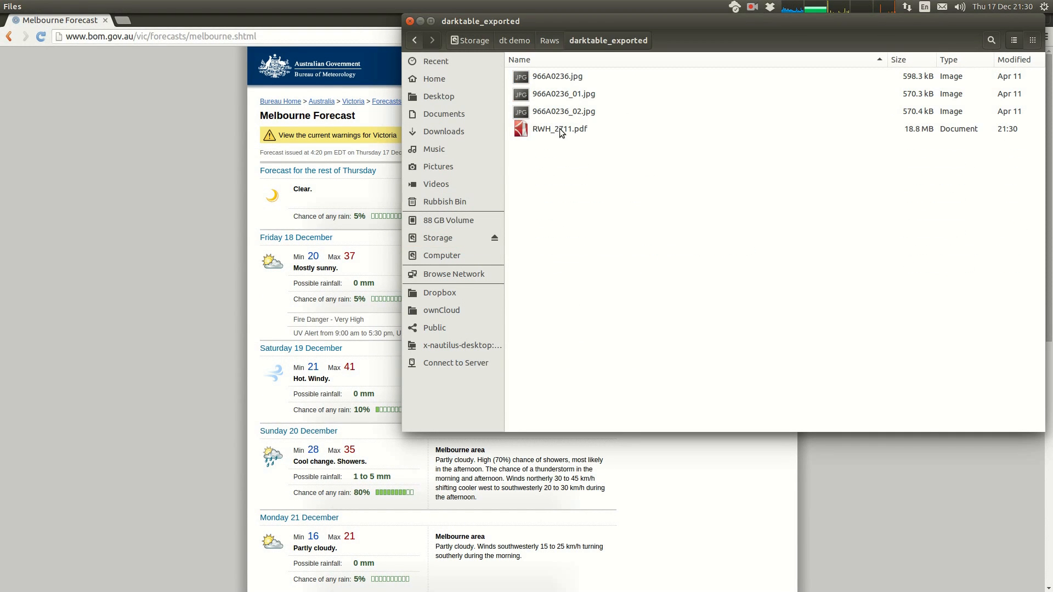
double_click(561, 131)
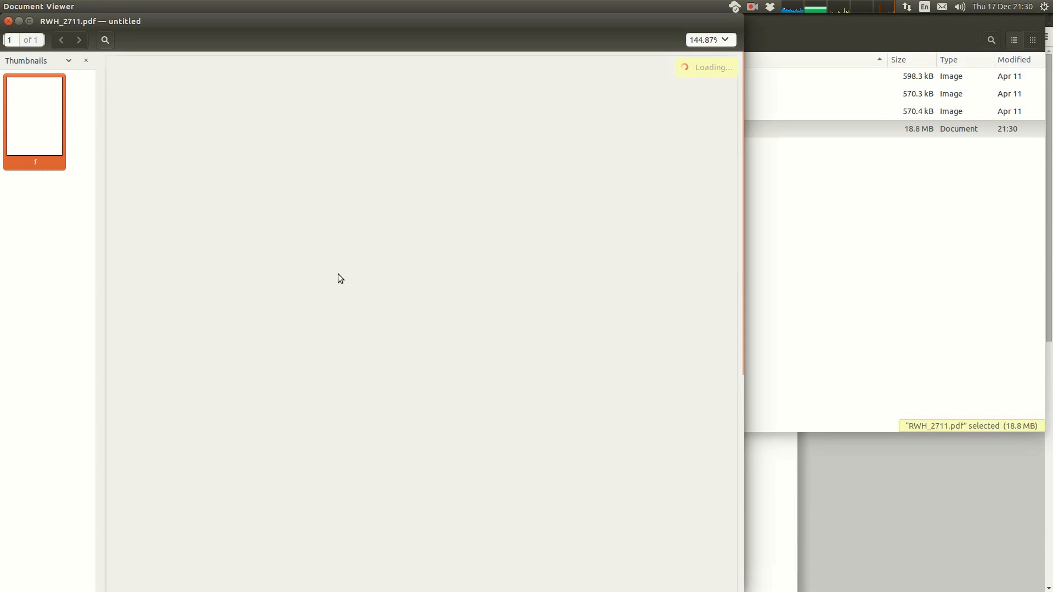
Look over the exported RWH_2711.pdf page from top to bottom in the document viewer.
scroll(420, 298, "down", 10)
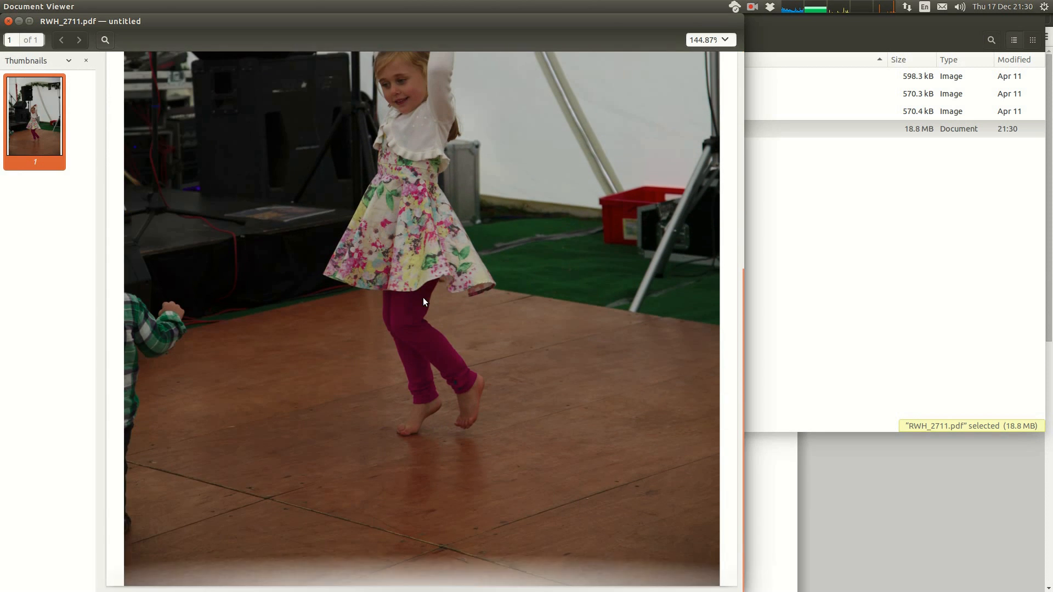
scroll(423, 297, "up", 10)
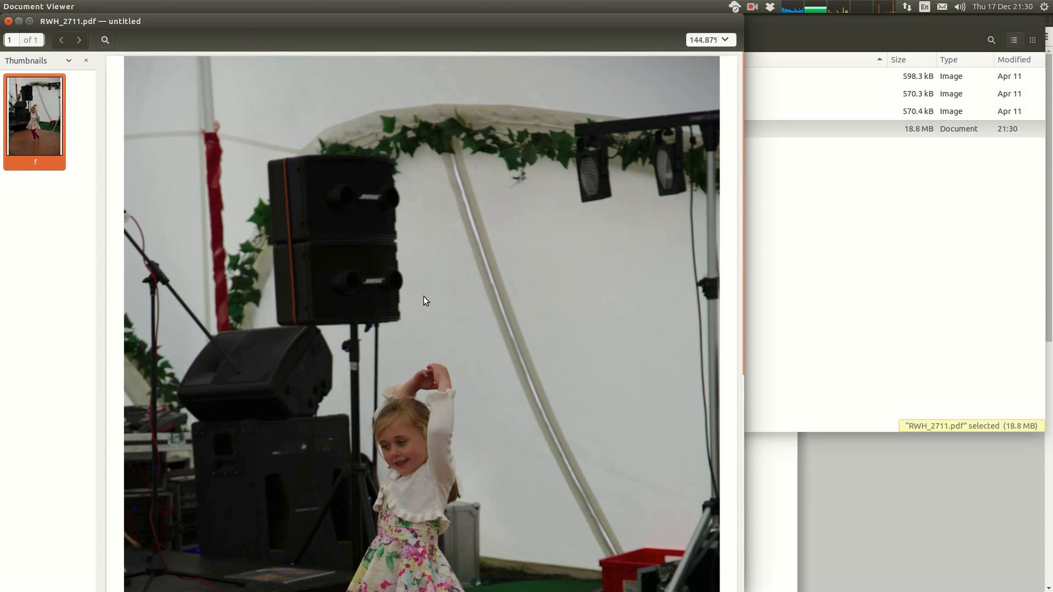
scroll(423, 296, "down", 5)
scroll(423, 300, "down", 3)
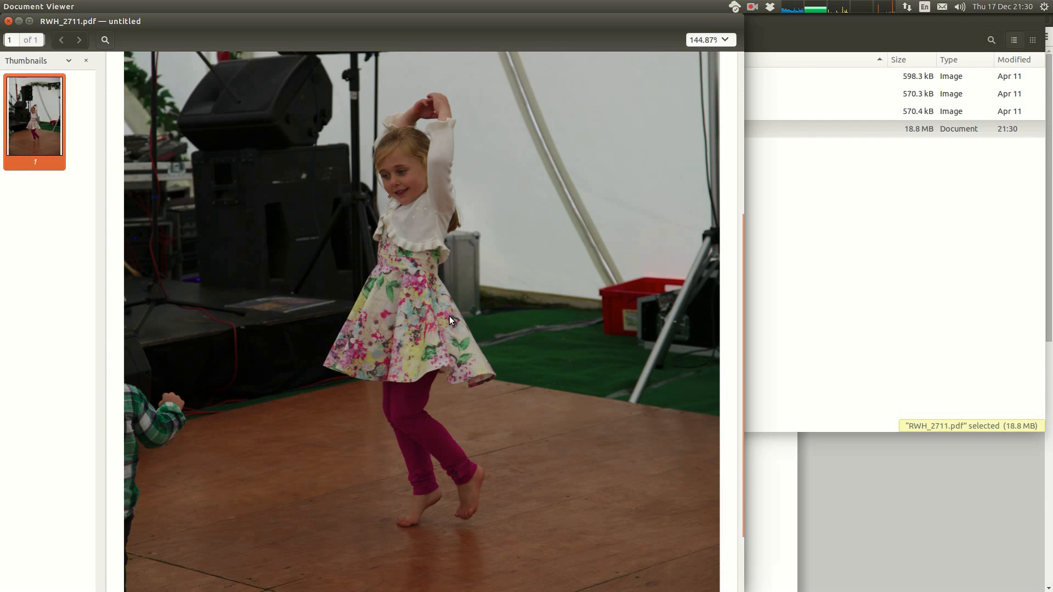
scroll(453, 315, "down", 3)
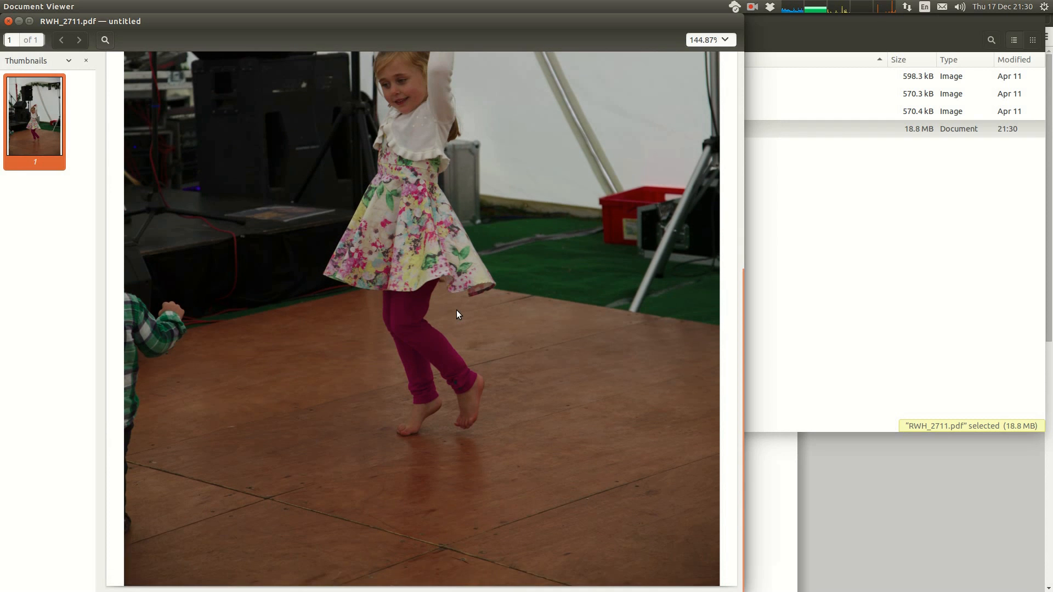
scroll(457, 311, "up", 3)
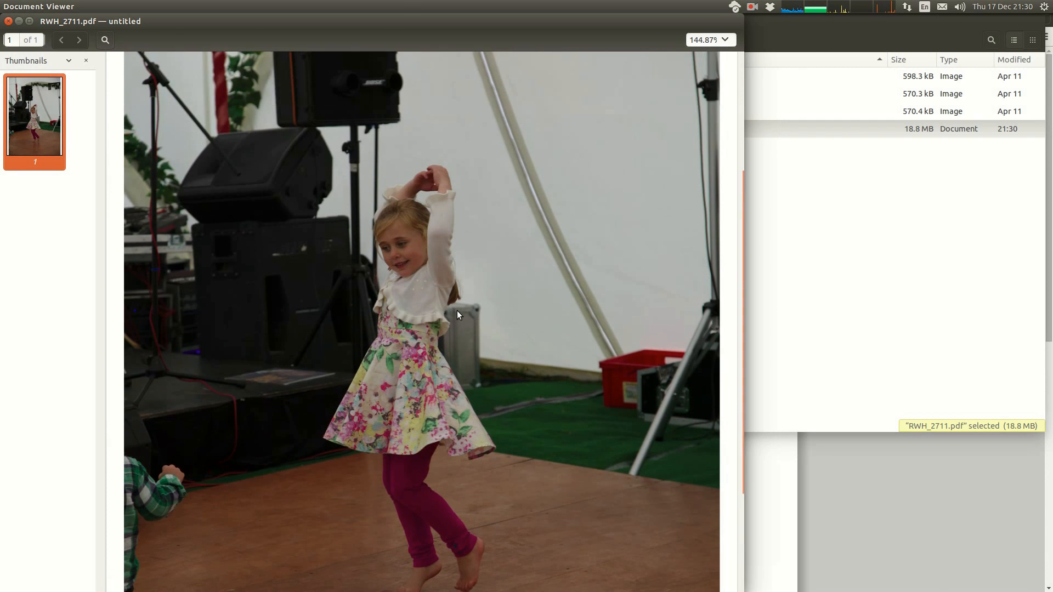
scroll(459, 311, "up", 4)
scroll(458, 314, "up", 2)
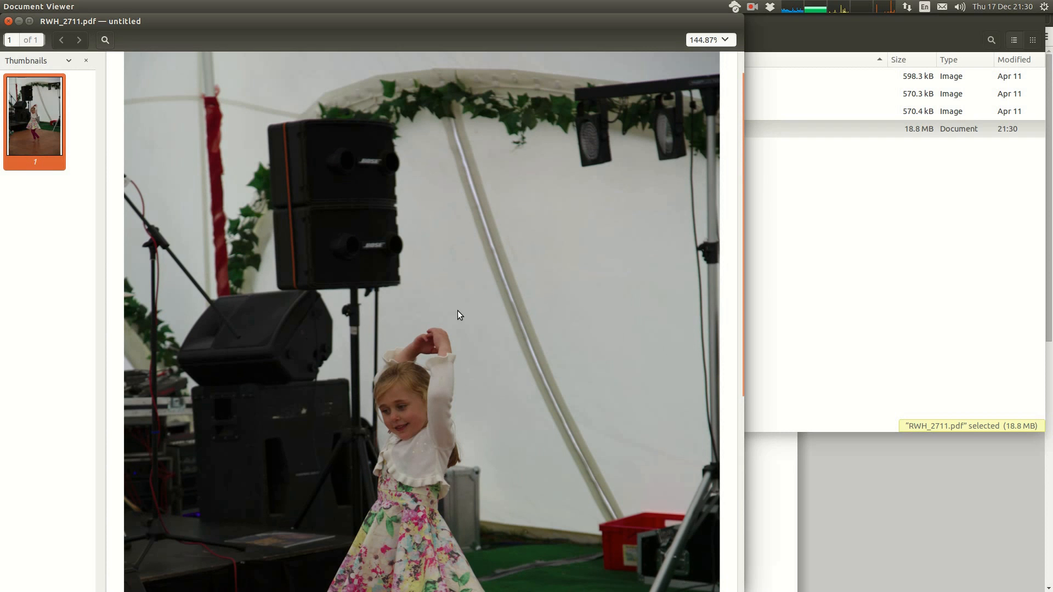
Switch to darktable 2.0 and open the portrait photo of the mountain stream, RWH_9847.CR2, in the darkroom.
key("alt+Tab")
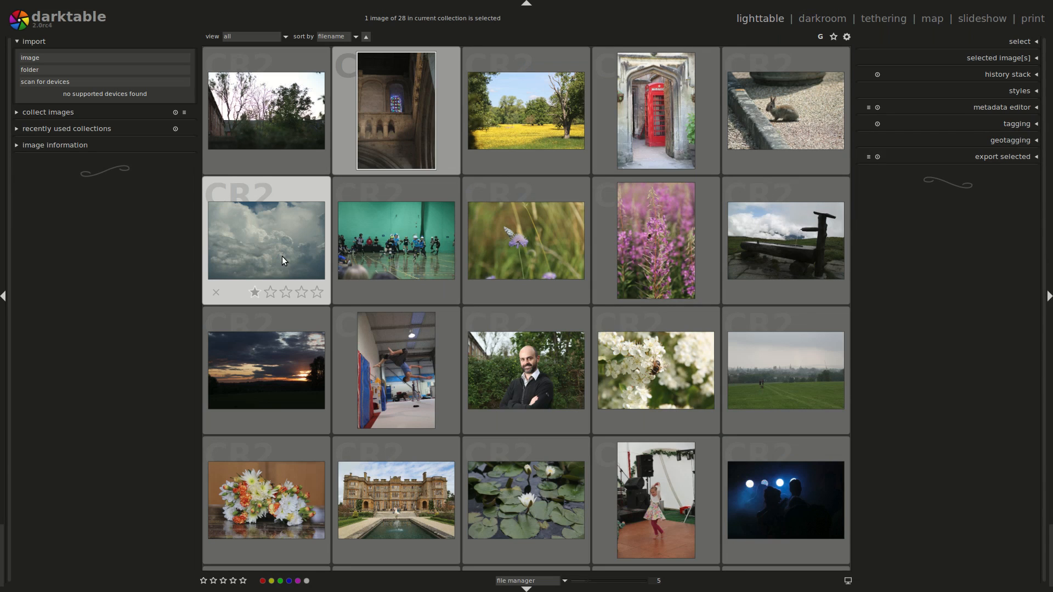
scroll(282, 256, "down", 1)
scroll(467, 419, "down", 2)
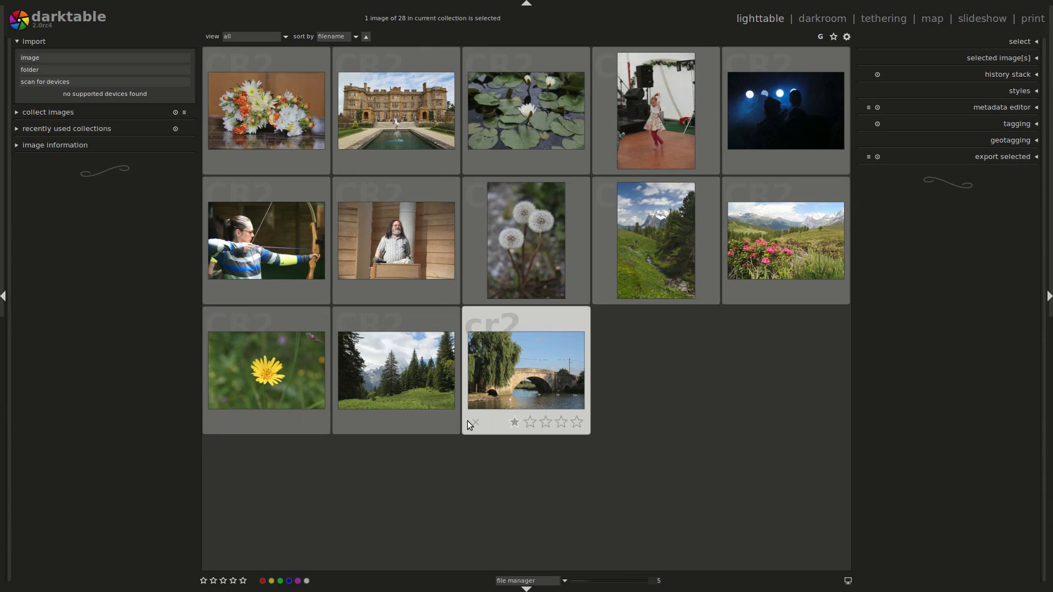
double_click(643, 246)
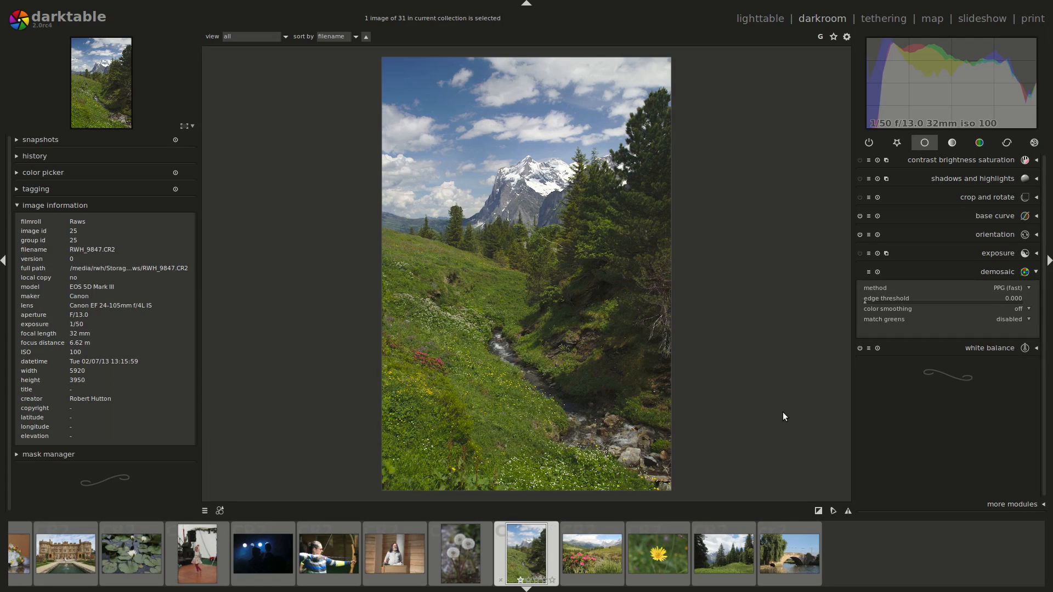
View the photo's cloudy sky enlarged, with the surrounding panels hidden and shown again, and fit the photo back to the view.
middle_click(391, 54)
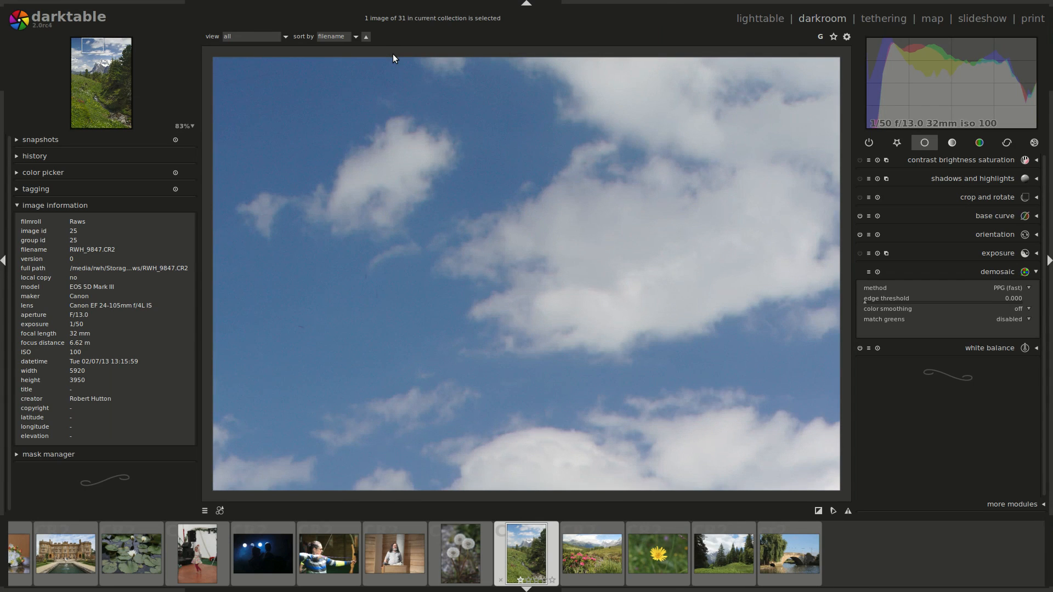
key("Tab")
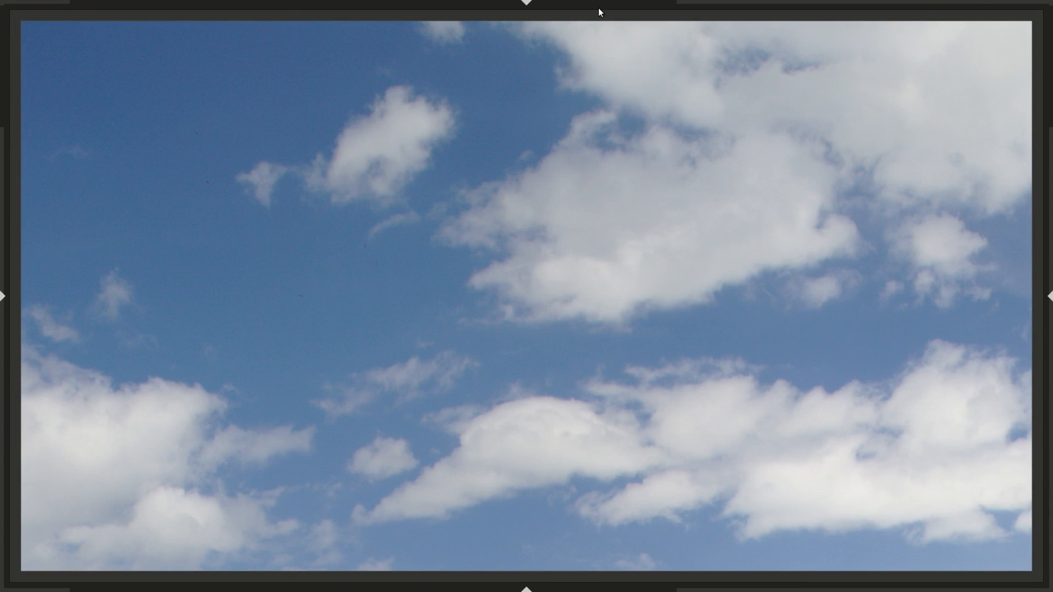
key("Tab")
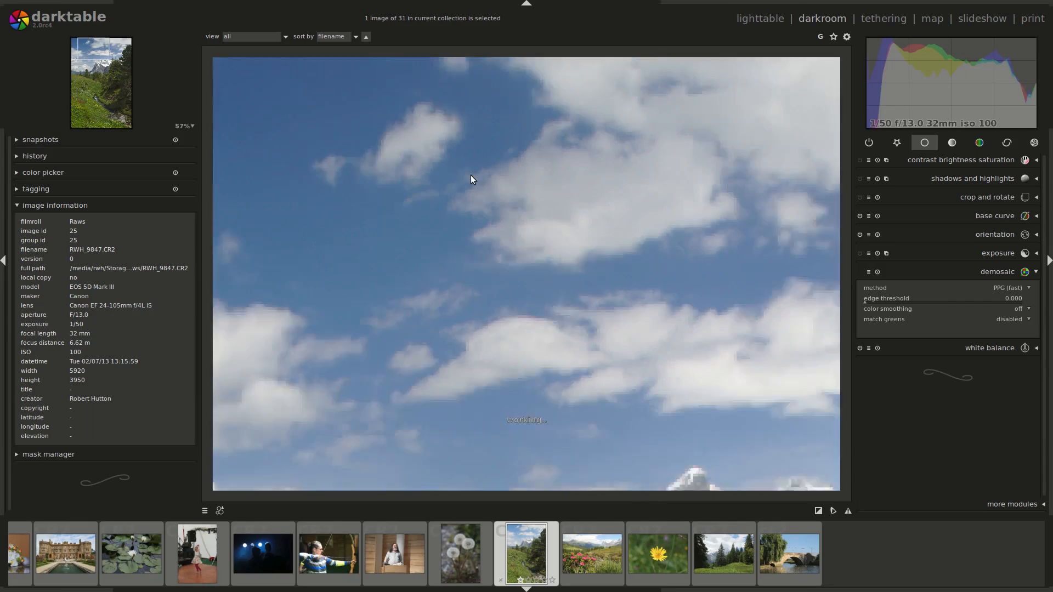
middle_click(470, 176)
Switch to darktable 1.6.9 and view the same photo fitted and enlarged with the panels hidden.
key("alt+Tab")
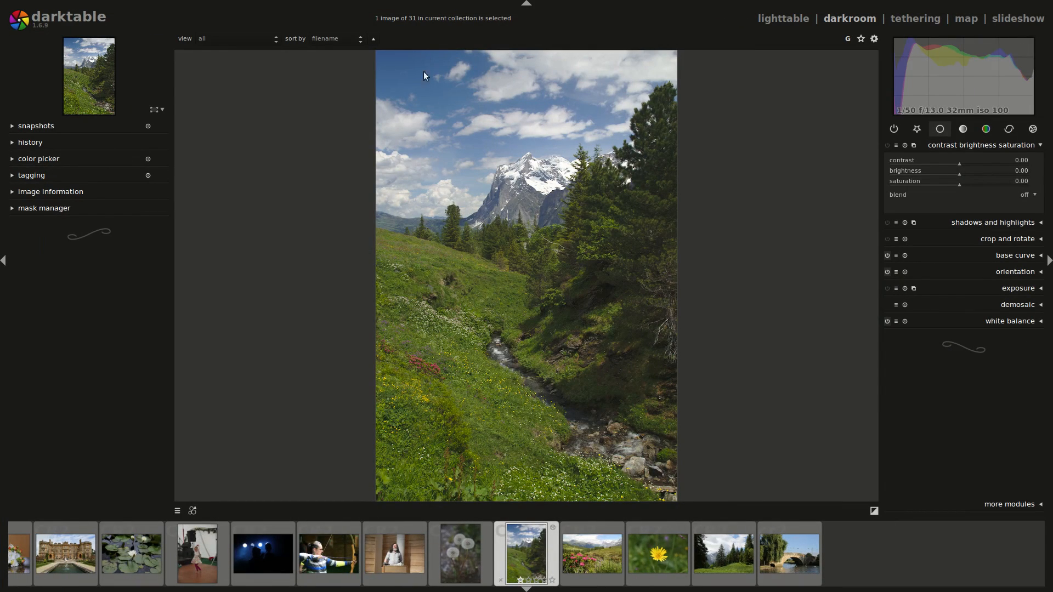
scroll(464, 248, "up", 9)
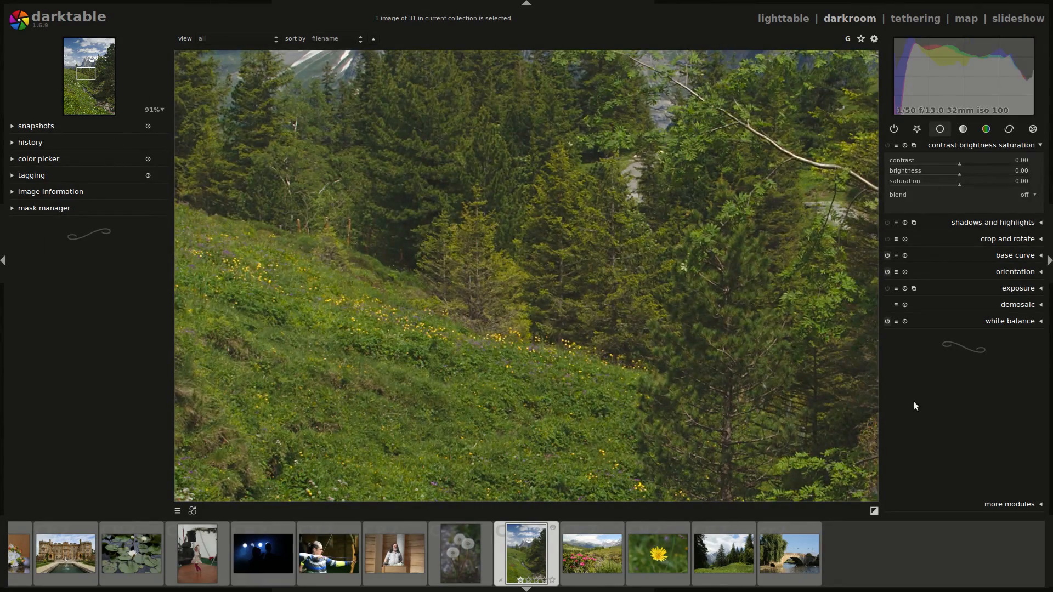
scroll(415, 297, "down", 5)
key("Tab")
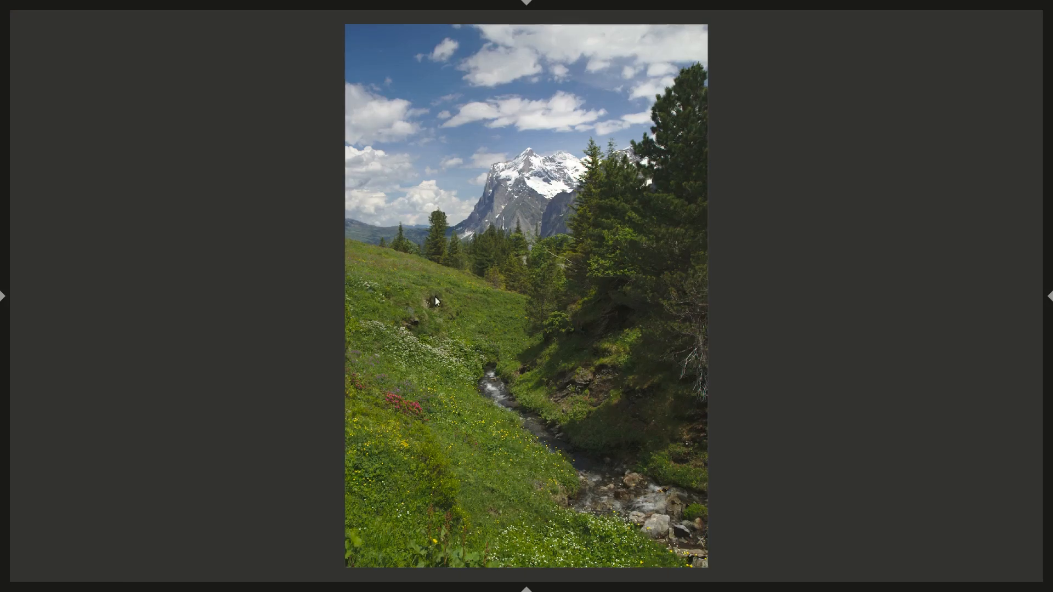
scroll(443, 298, "up", 5)
scroll(218, 278, "up", 1)
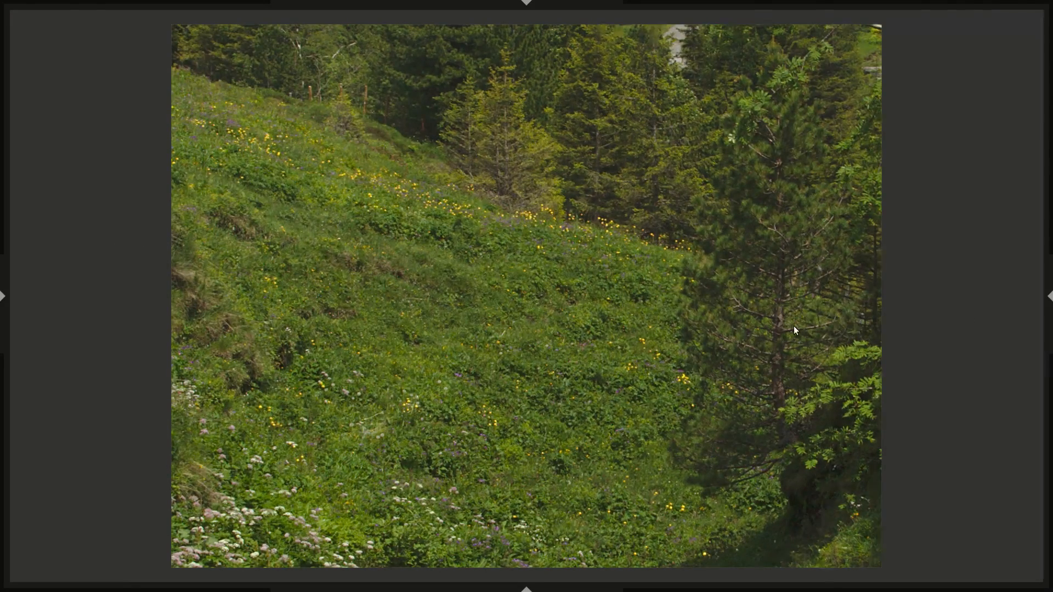
Restore the panels and check the maximum width and height of the image drawing area in the GUI preferences.
key("Tab")
left_click(873, 38)
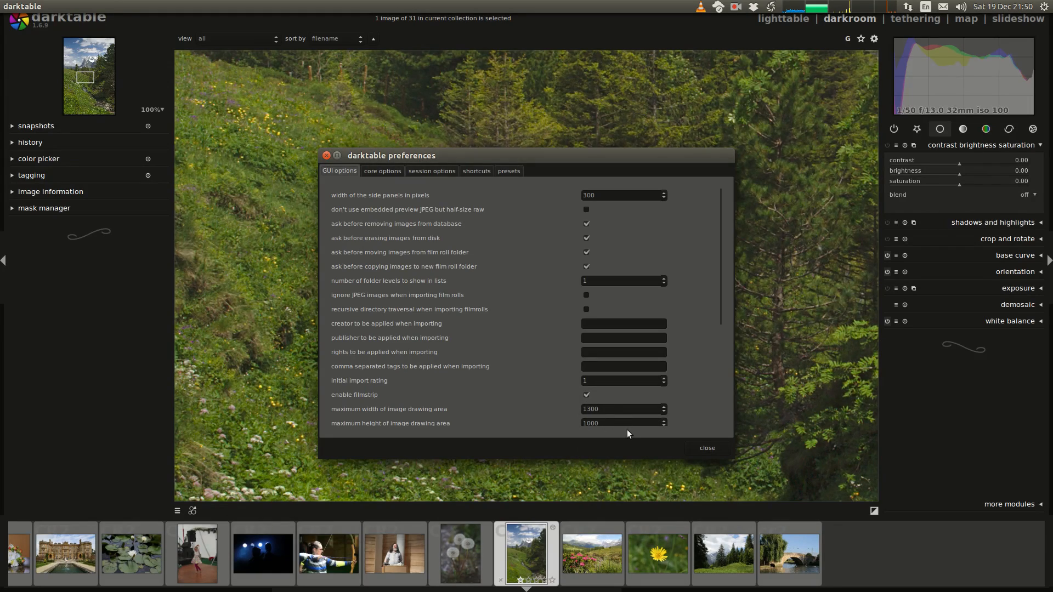
left_click(710, 448)
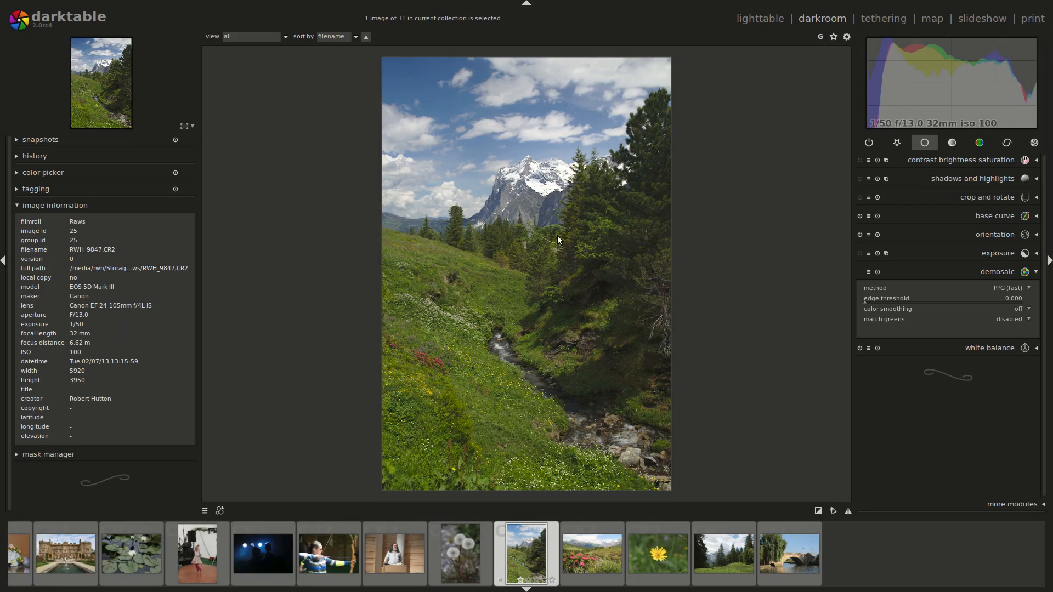
In darktable 2.0, view the trees at 100% with the panels hidden and shown again, and return to the fitted photo.
middle_click(555, 261)
key("Tab")
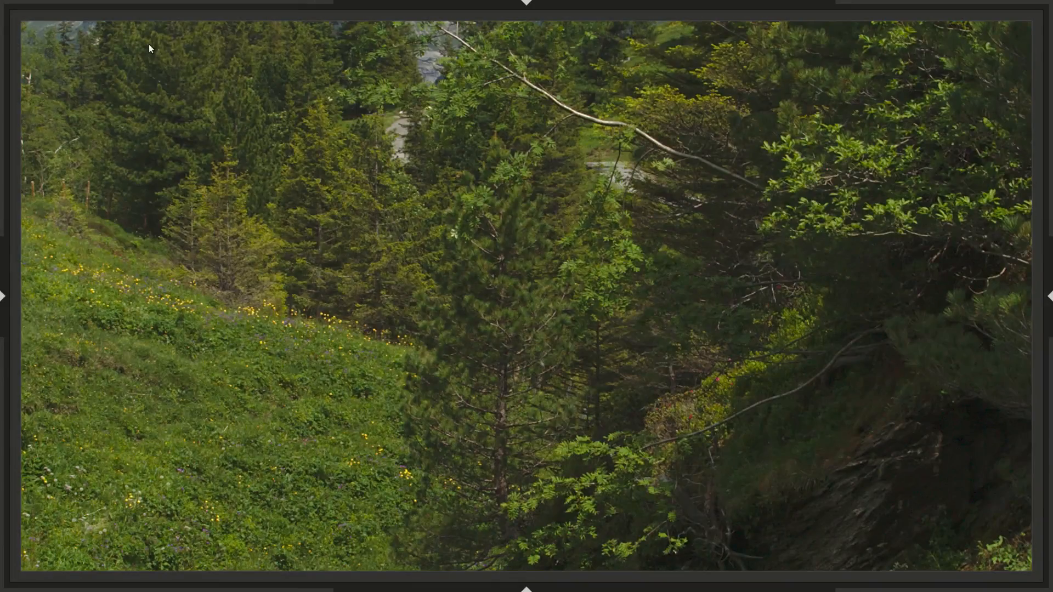
key("Tab")
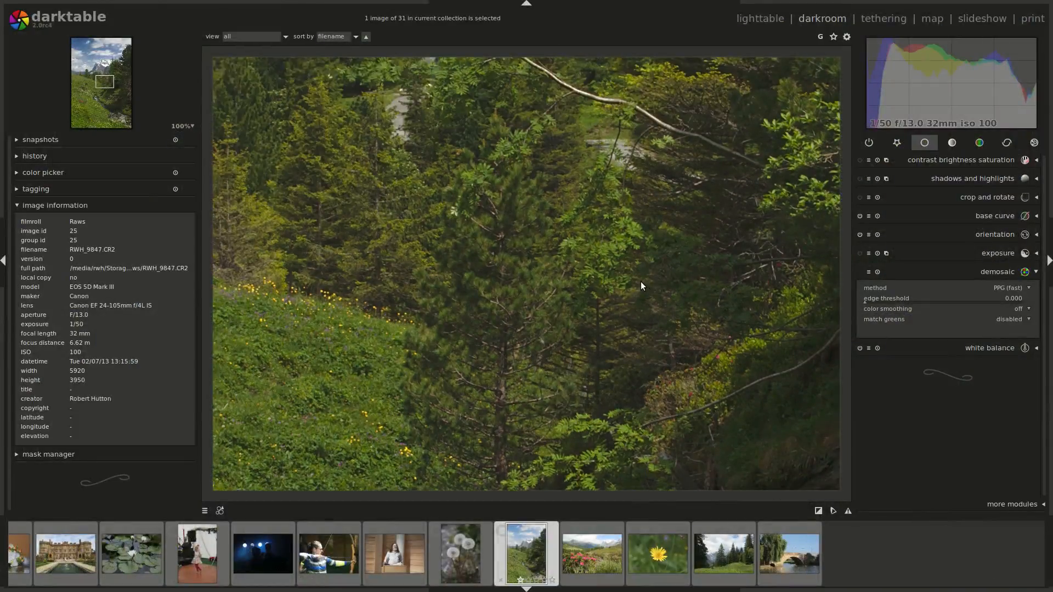
middle_click(640, 281)
Set the border around the image in darkroom mode to 0 in the GUI preferences.
left_click(847, 37)
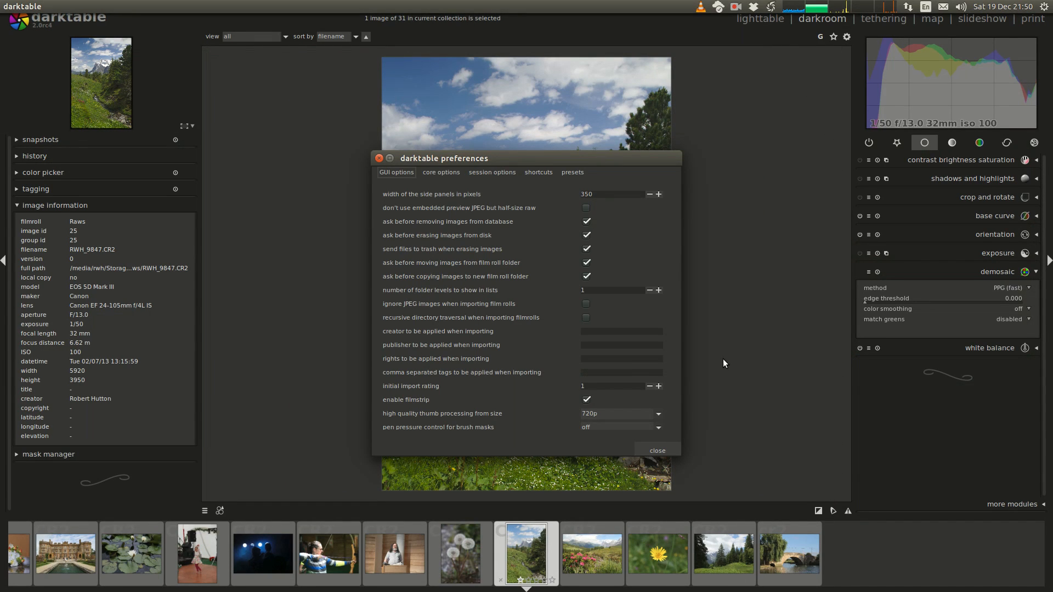
scroll(595, 396, "down", 5)
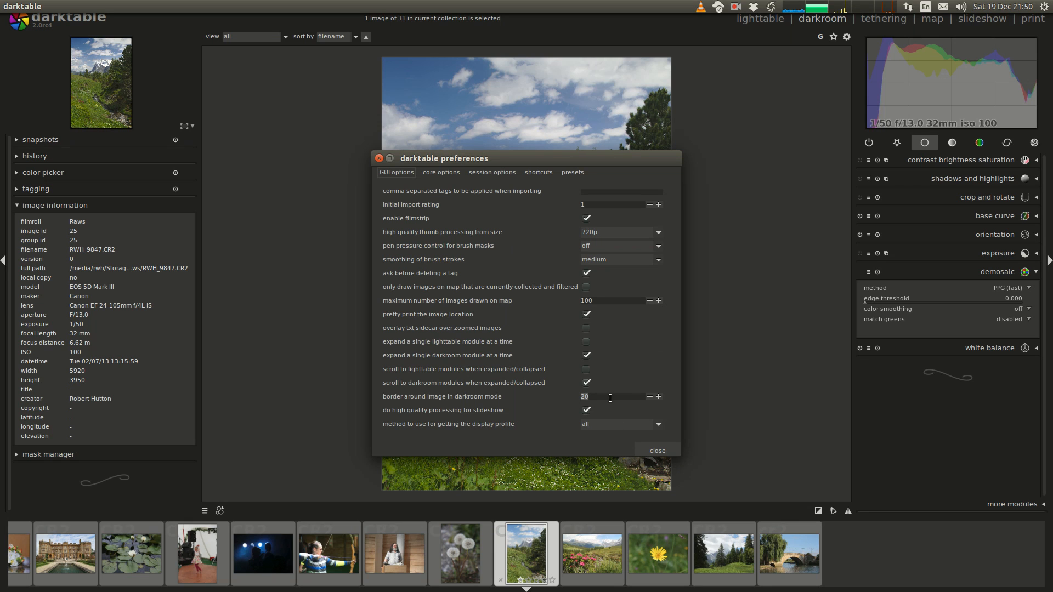
type("0")
left_click(657, 450)
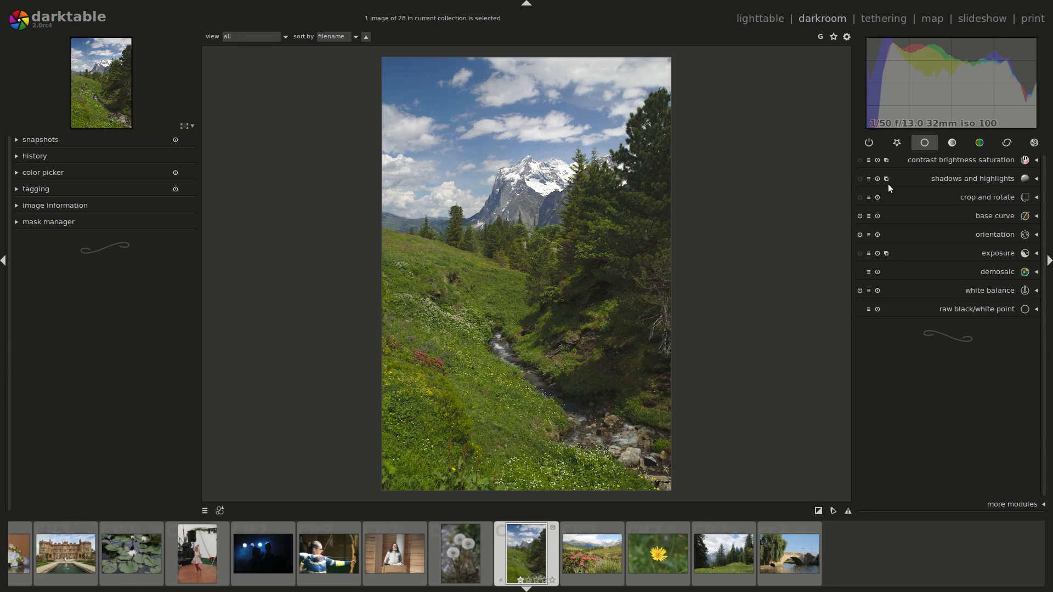
Expand the exposure module in darktable 2.0 and in 1.6.9, and enable the automatic exposure adjustment in 1.6.9.
left_click(993, 256)
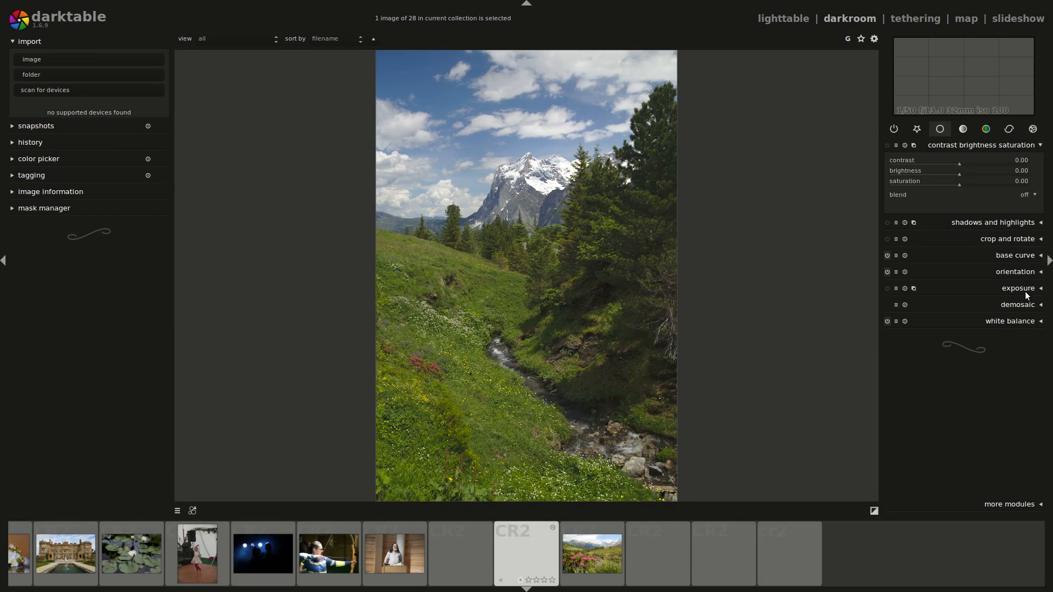
left_click(1020, 291)
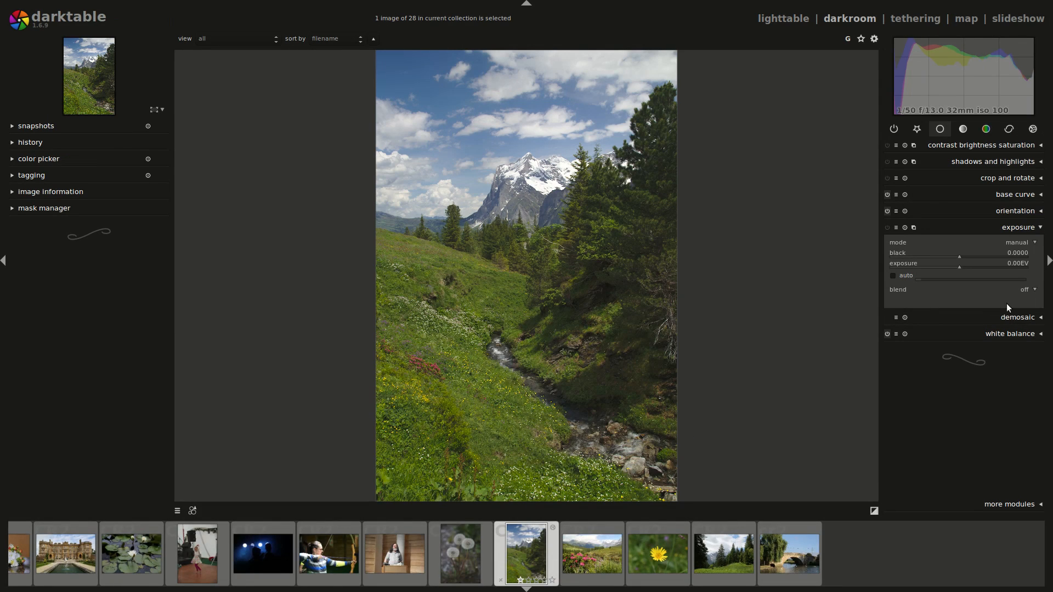
left_click(893, 275)
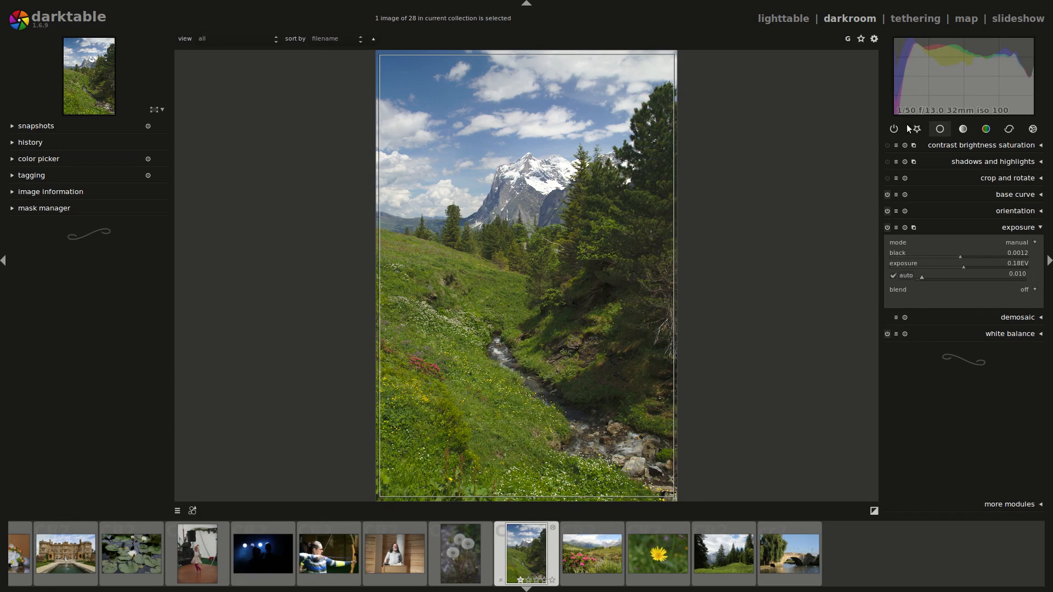
Switch to darktable 2.0, activate the exposure module's clipping threshold picker, and compare the module with its 1.6.9 version.
key("ctrl+alt+Left")
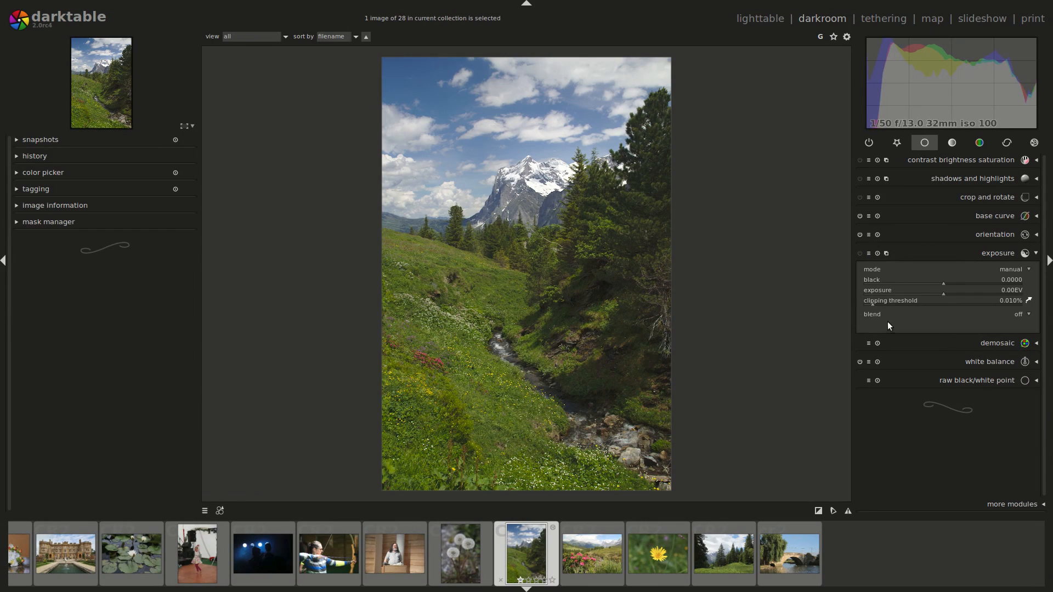
left_click(1029, 301)
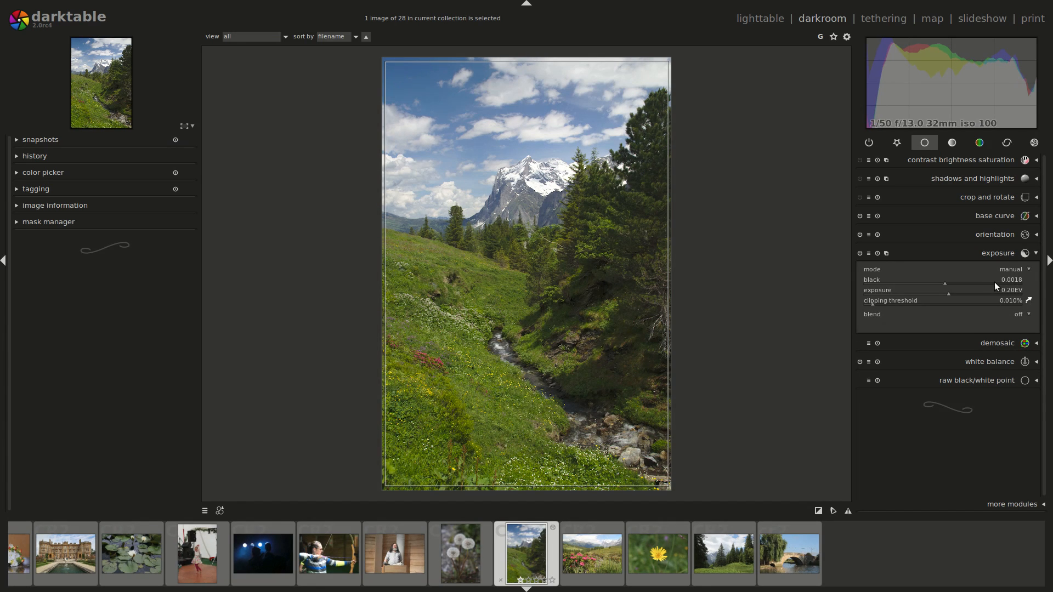
key("alt+Tab")
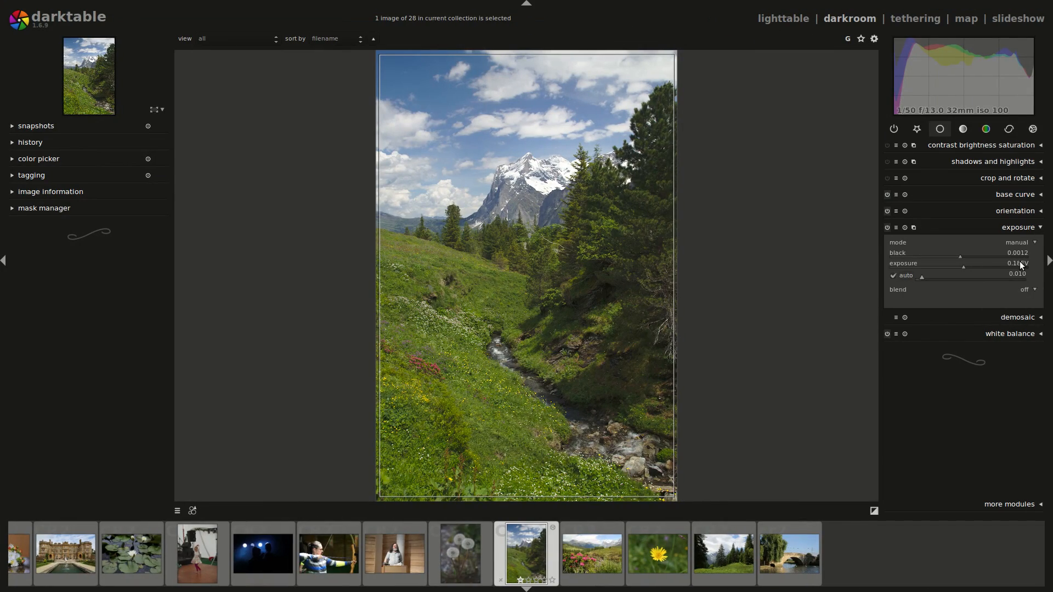
key("alt+Tab")
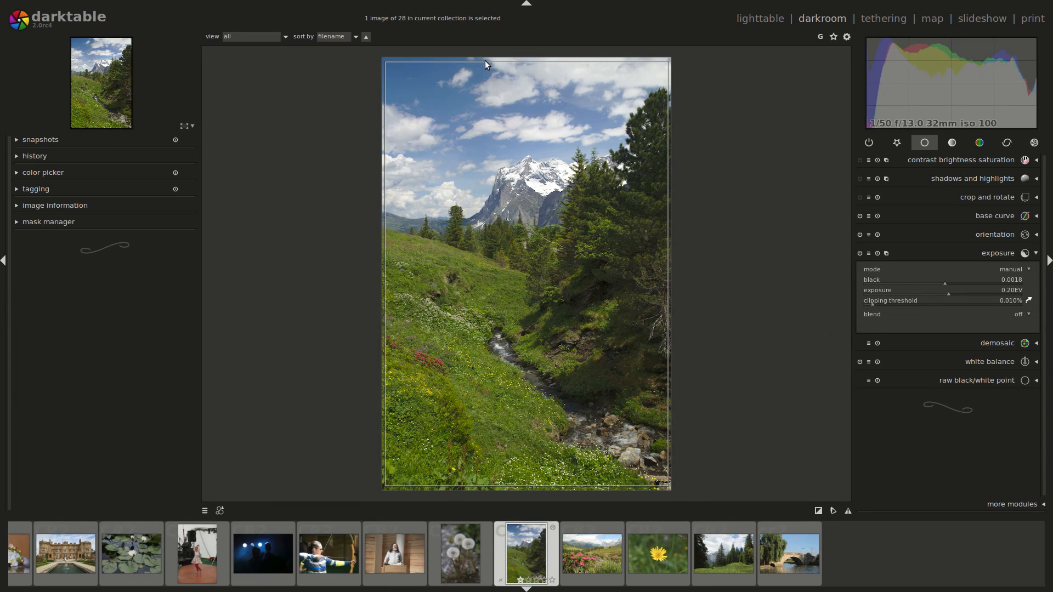
Try the exposure picker on different areas: around the mountain, most of the photo, the stream bank, and the mountain peak alone.
left_click_drag(459, 131, 527, 209)
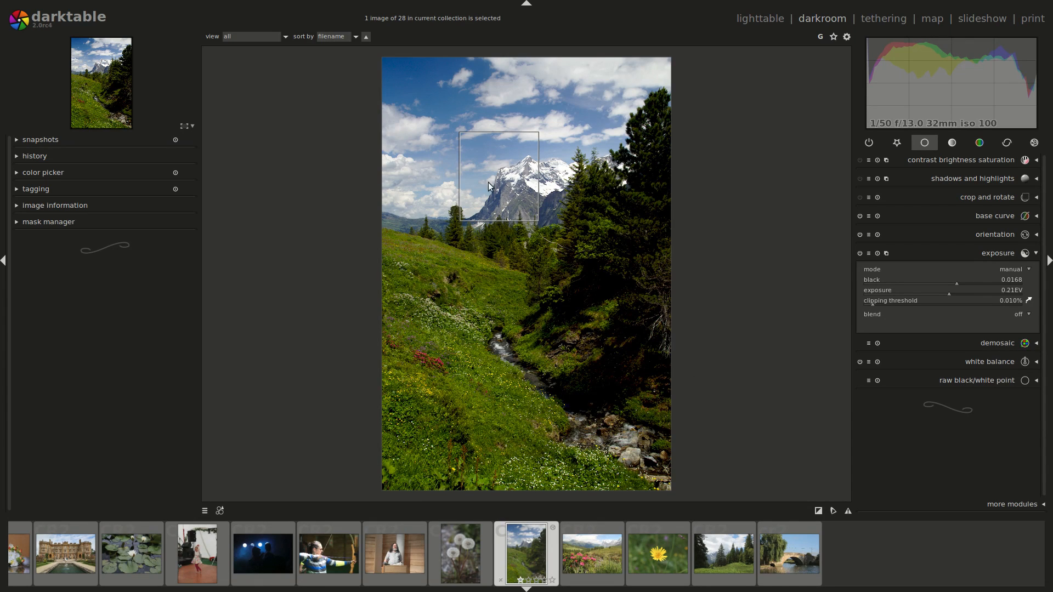
left_click_drag(385, 60, 656, 419)
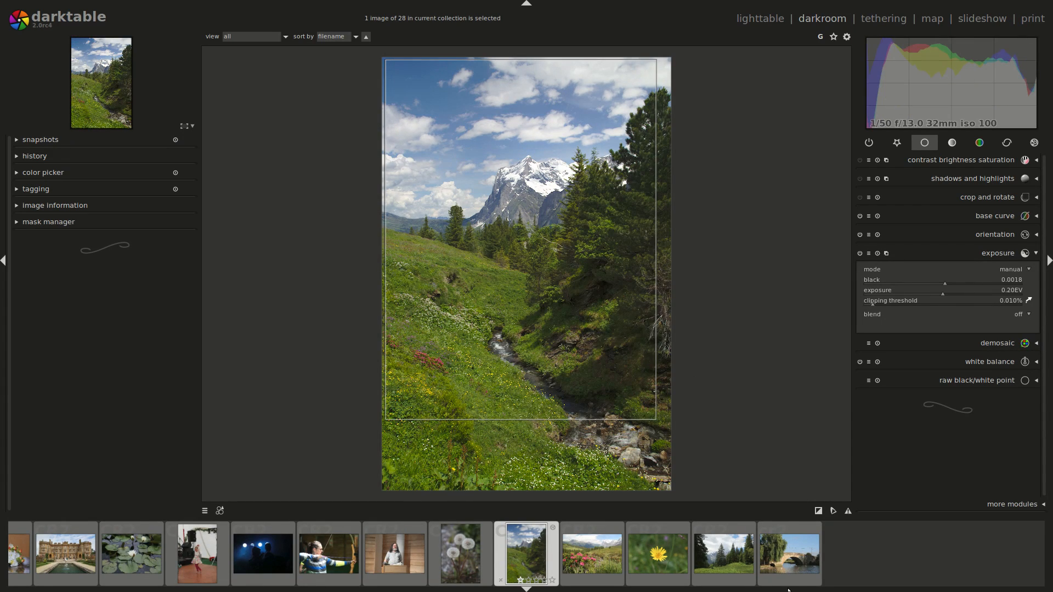
left_click_drag(585, 375, 470, 238)
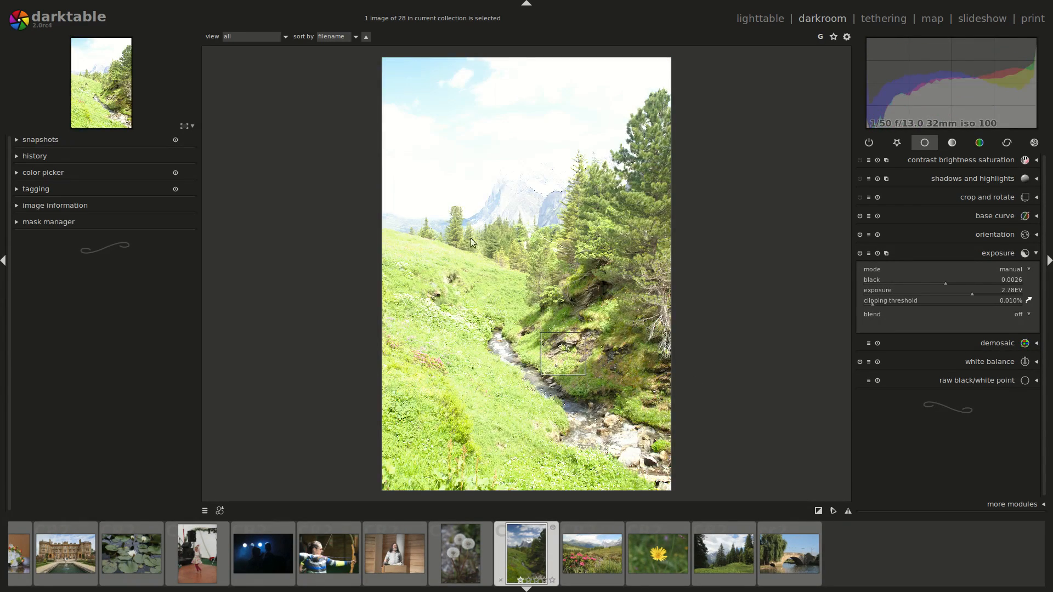
left_click_drag(486, 169, 547, 211)
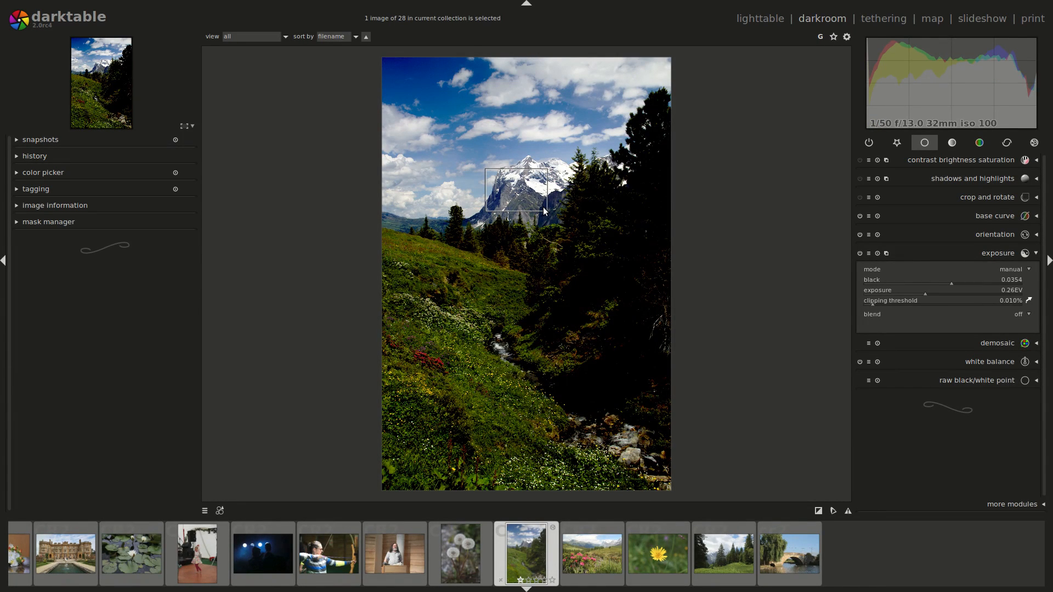
Reset the mountain photo's exposure module to its defaults and set its mode to automatic.
left_click(877, 253)
left_click(1004, 271)
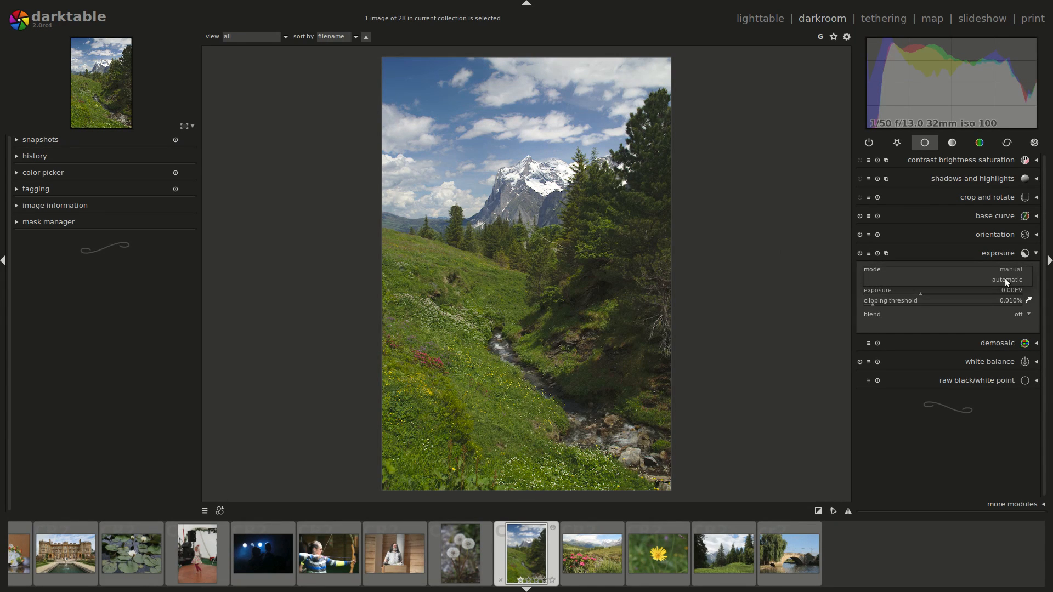
left_click(1004, 279)
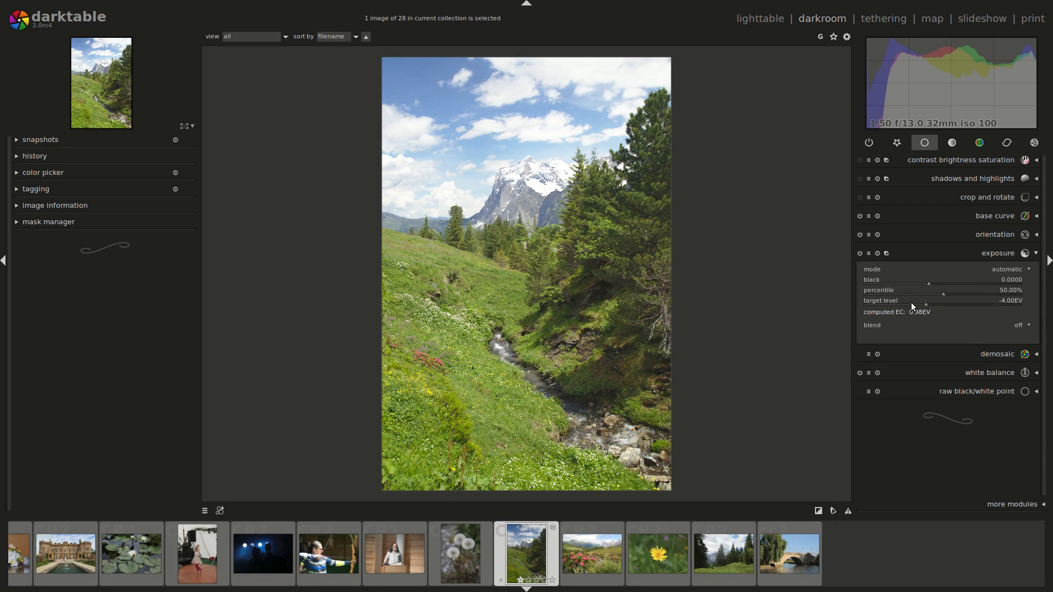
Return to the lighttable, import the folder of river time-lapse photos, and browse through their thumbnails.
key("l")
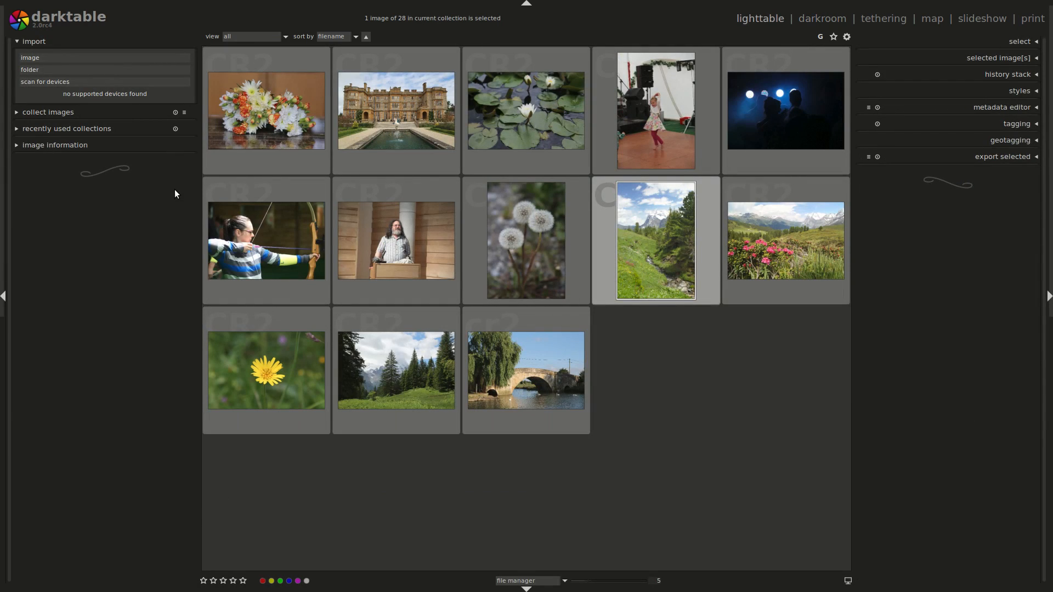
left_click(45, 71)
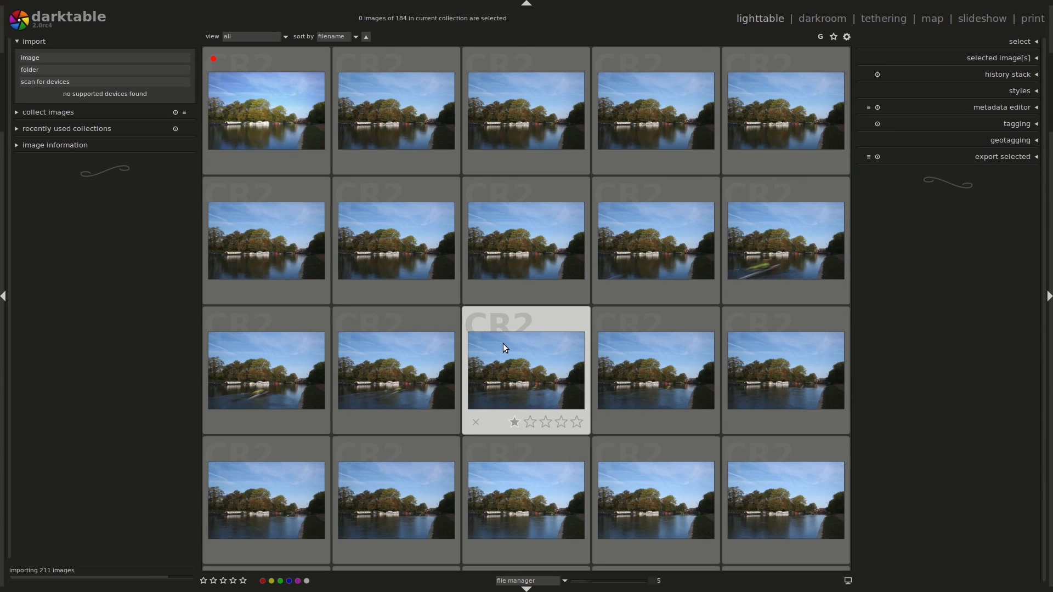
scroll(505, 344, "down", 1)
scroll(505, 344, "down", 3)
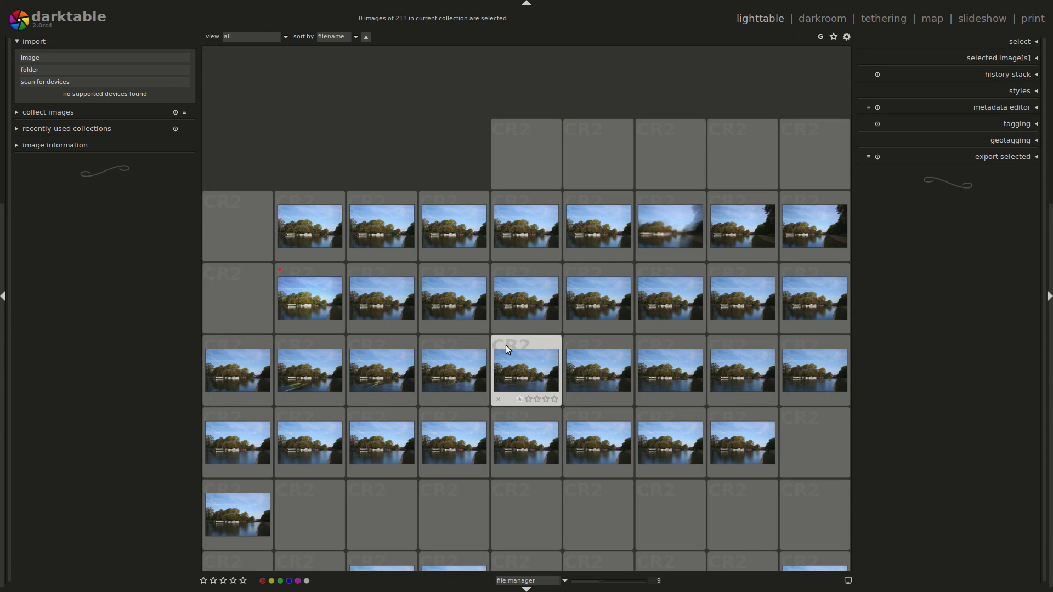
scroll(347, 294, "down", 1)
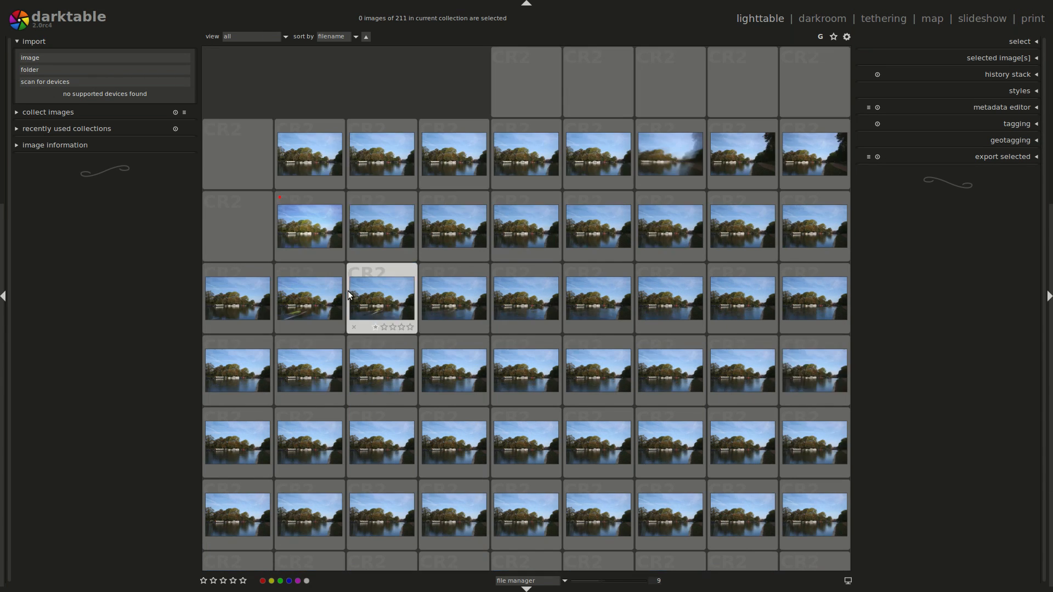
scroll(366, 254, "down", 1)
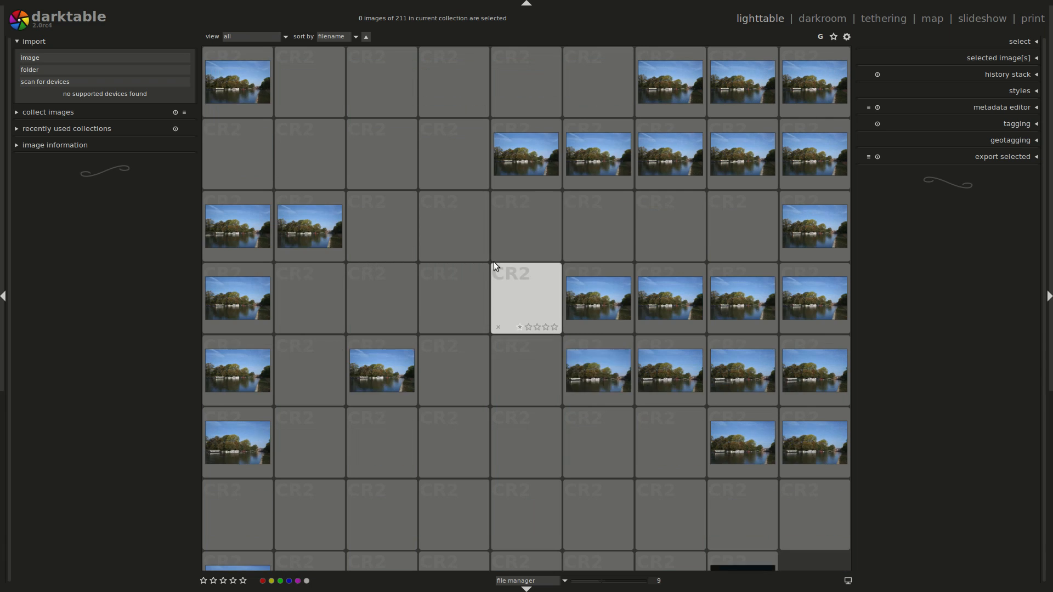
scroll(494, 262, "down", 4)
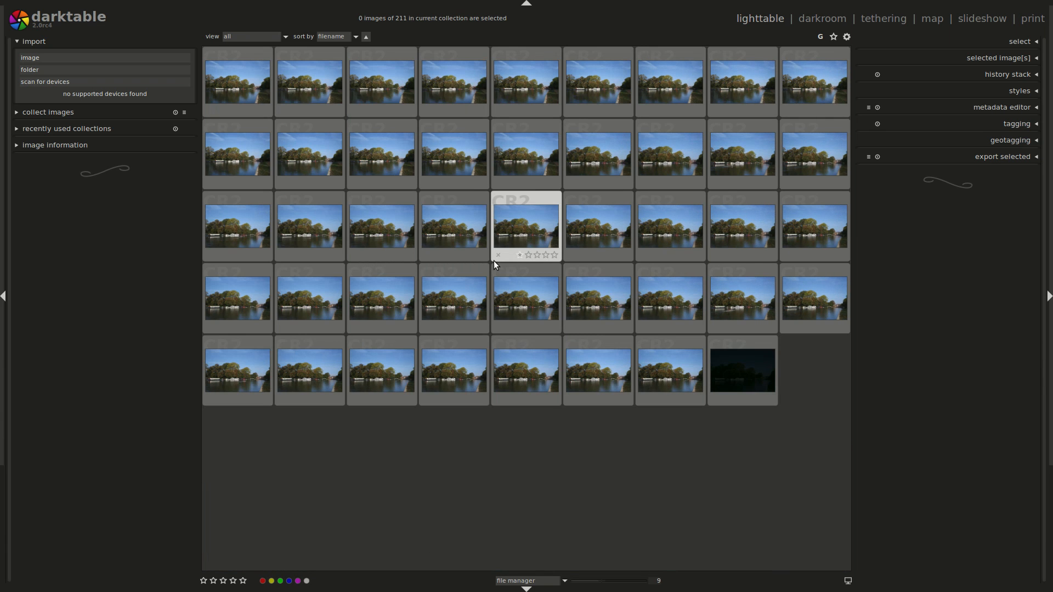
View the river photos one at a time, moving back and forth between RWH_7296.CR2 and RWH_7332.CR2 to compare their brightness.
scroll(468, 242, "up", 8)
scroll(632, 268, "down", 9)
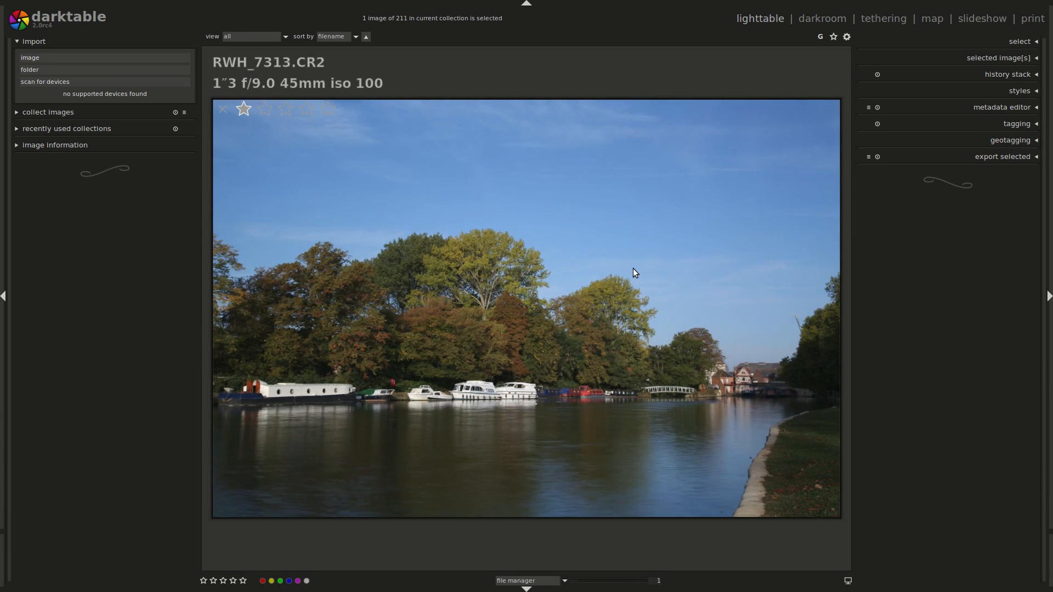
scroll(636, 268, "down", 1)
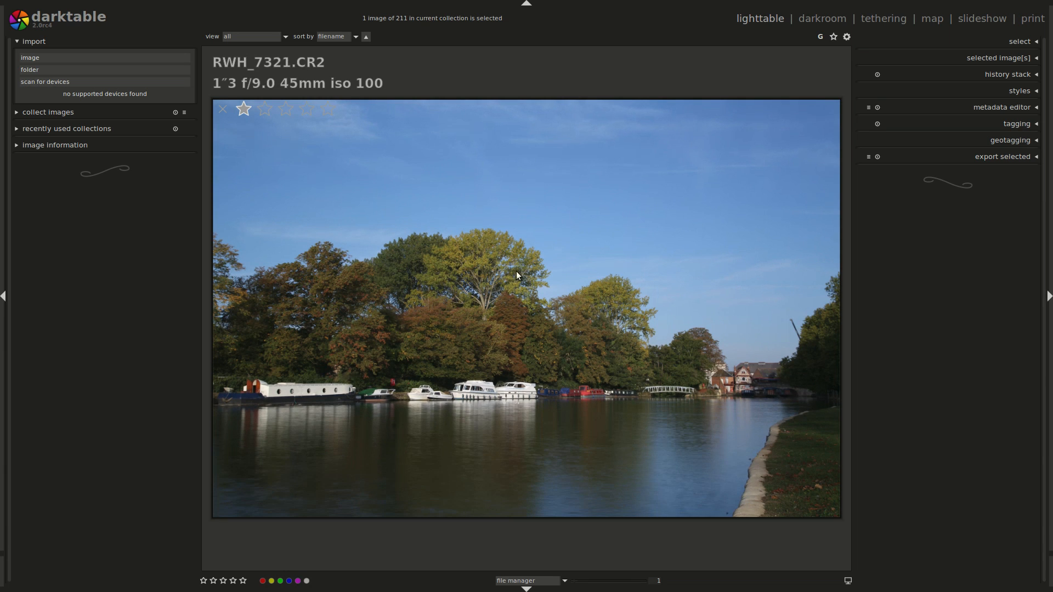
scroll(602, 233, "down", 6)
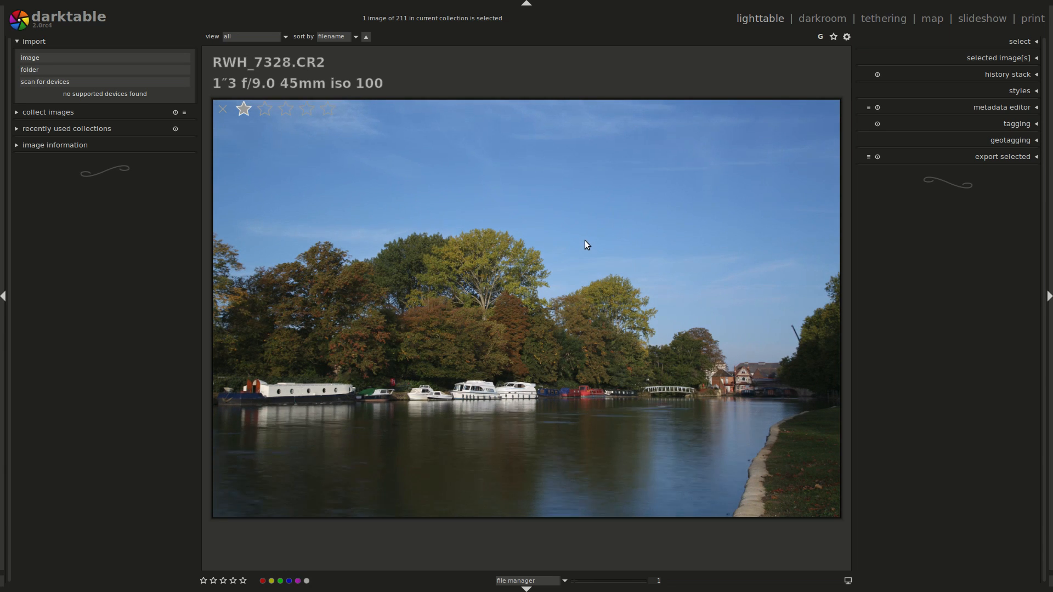
scroll(584, 241, "down", 1)
scroll(584, 242, "up", 2)
scroll(584, 241, "down", 3)
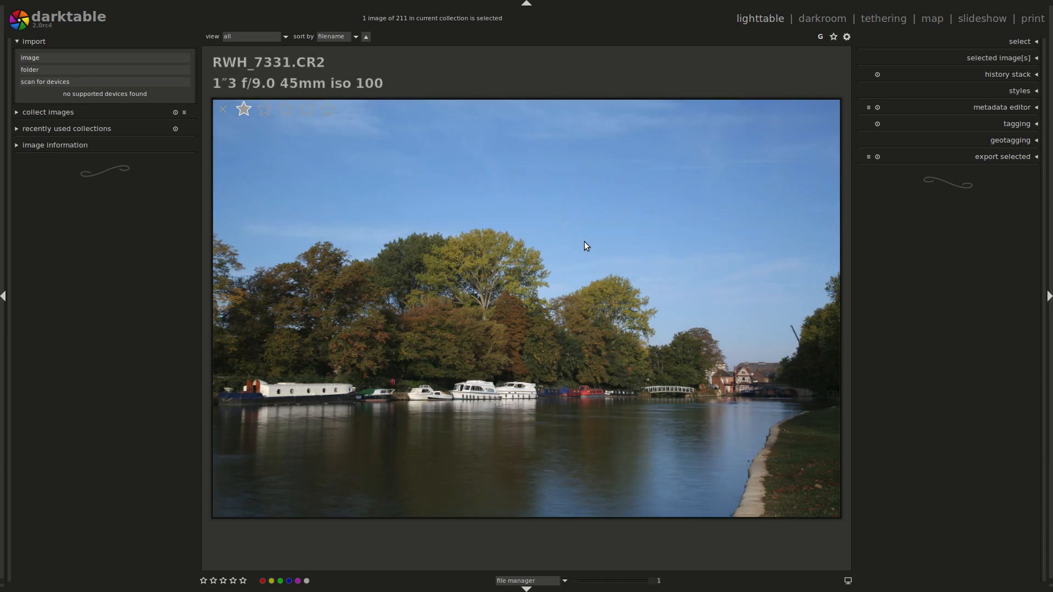
scroll(584, 242, "up", 1)
scroll(584, 241, "down", 1)
scroll(584, 241, "up", 1)
scroll(584, 241, "down", 1)
scroll(584, 242, "up", 1)
scroll(584, 241, "down", 1)
scroll(584, 240, "up", 2)
scroll(584, 241, "down", 1)
scroll(583, 241, "up", 1)
scroll(583, 240, "up", 1)
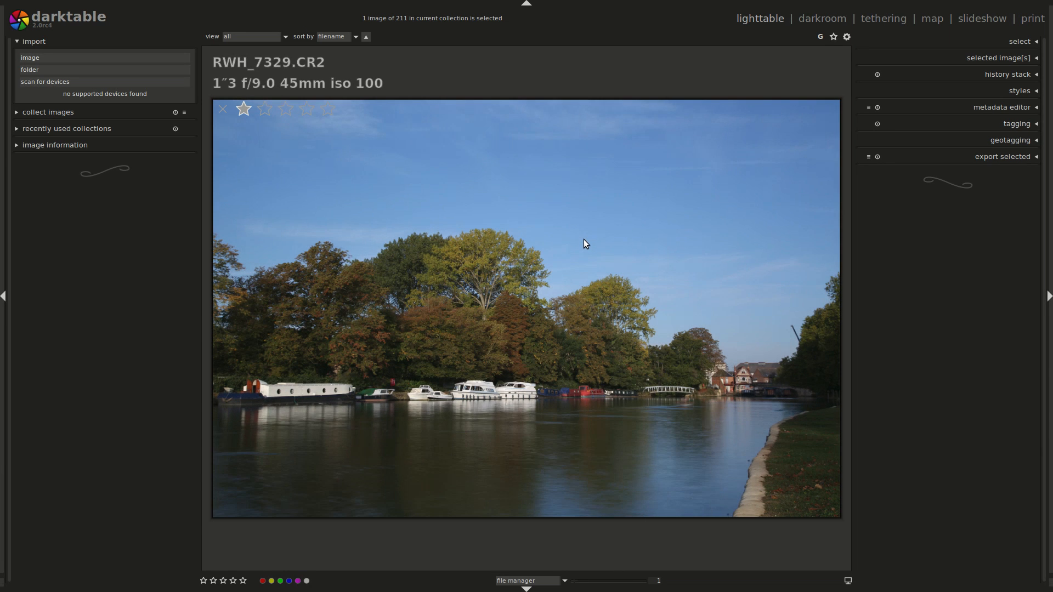
scroll(583, 239, "down", 1)
scroll(583, 238, "down", 2)
scroll(583, 238, "up", 1)
scroll(584, 238, "down", 1)
scroll(584, 239, "down", 1)
scroll(584, 238, "up", 1)
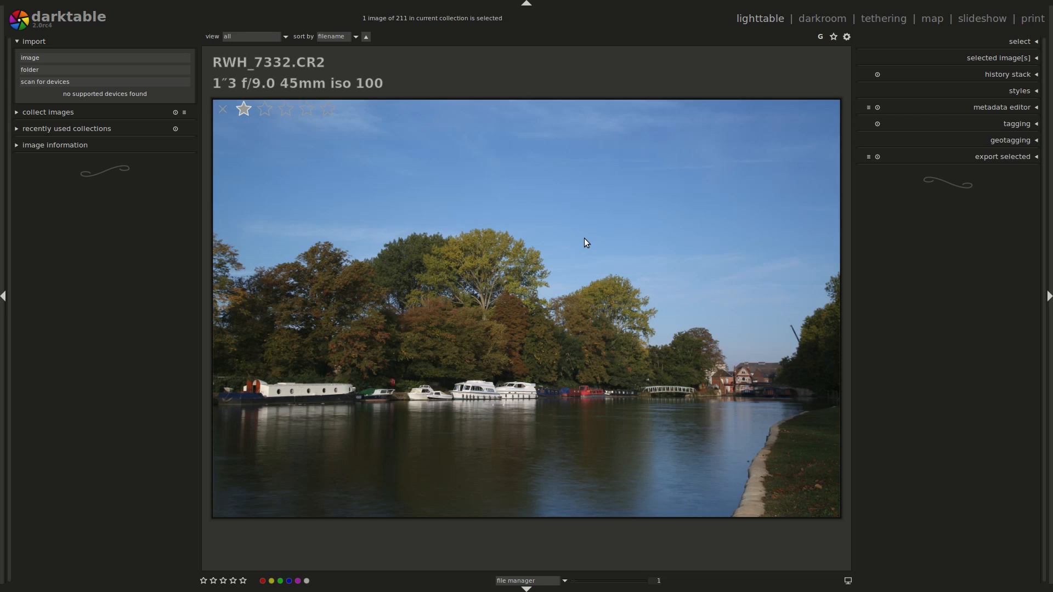
scroll(584, 237, "up", 2)
scroll(584, 238, "up", 16)
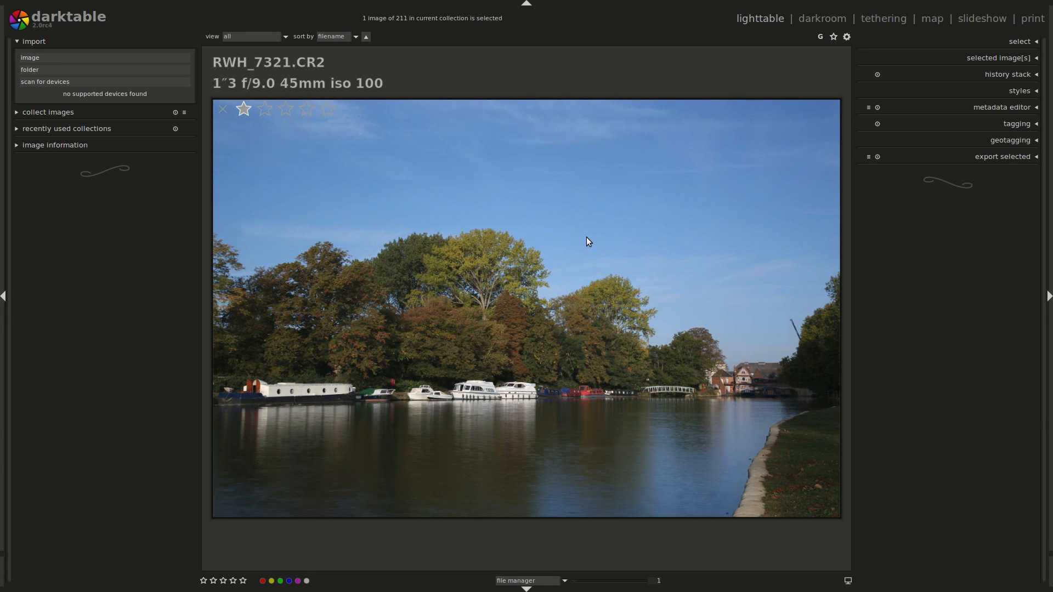
scroll(587, 239, "up", 12)
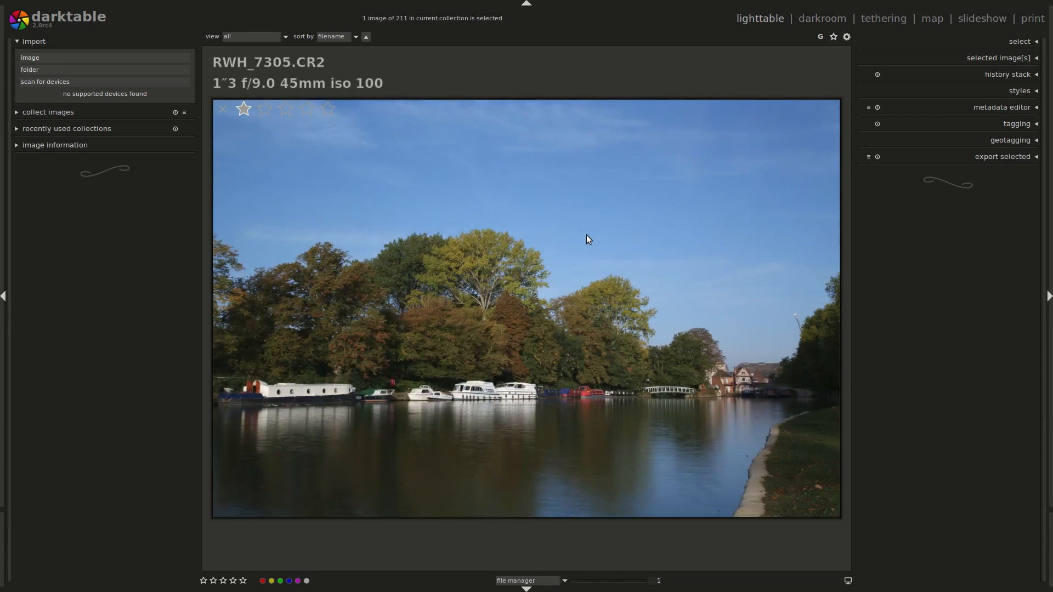
scroll(585, 245, "up", 4)
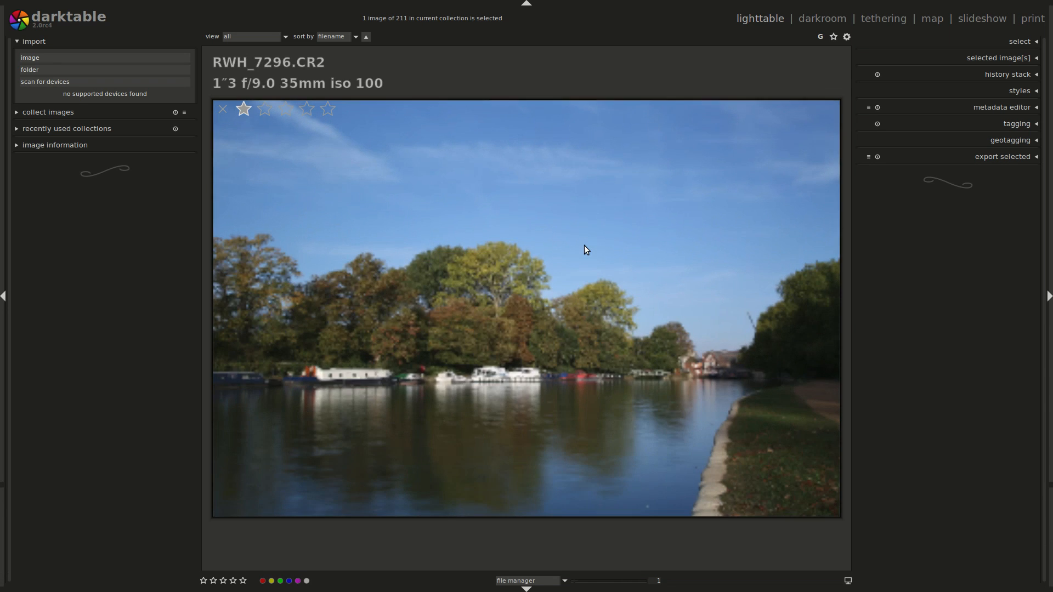
Open one of the river photos in the darkroom and set its exposure mode to automatic.
scroll(583, 245, "down", 4)
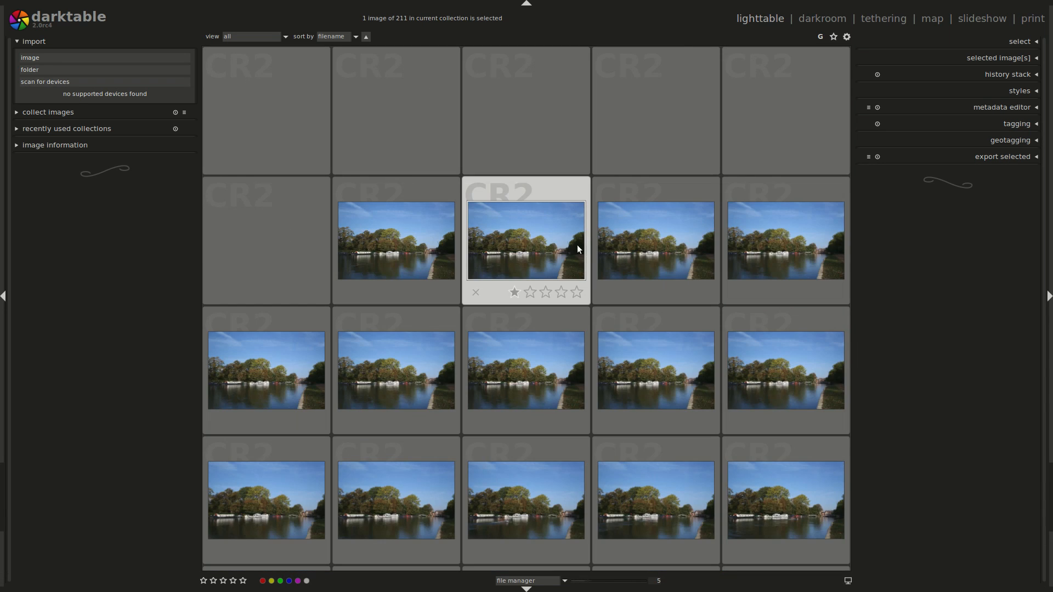
scroll(567, 250, "down", 3)
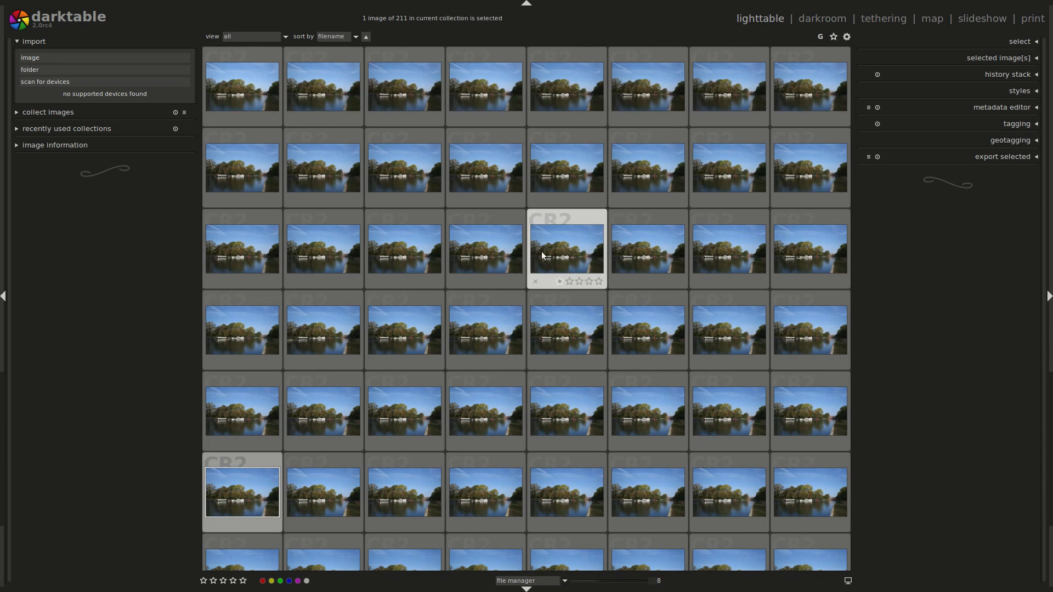
double_click(761, 220)
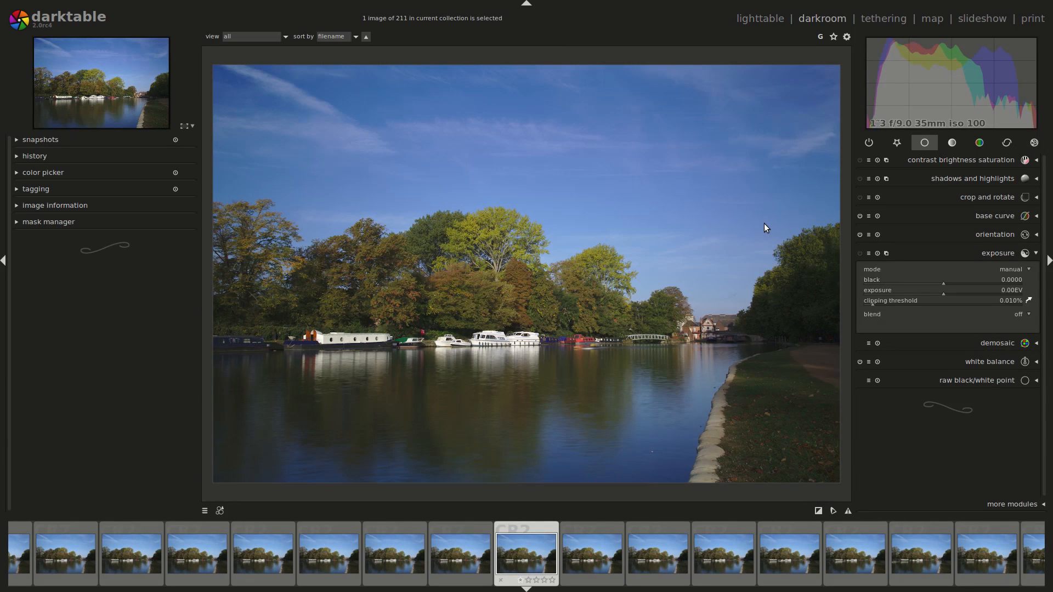
left_click(1012, 270)
left_click(1011, 277)
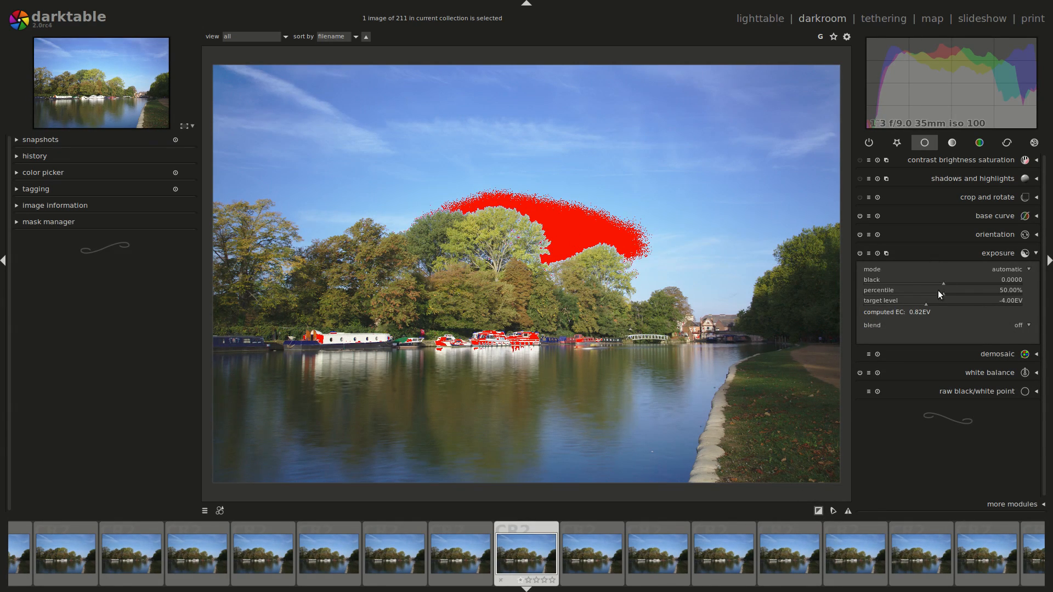
Set the automatic exposure's target level to -4.14 EV and its black level to 0.0020.
scroll(925, 306, "down", 1)
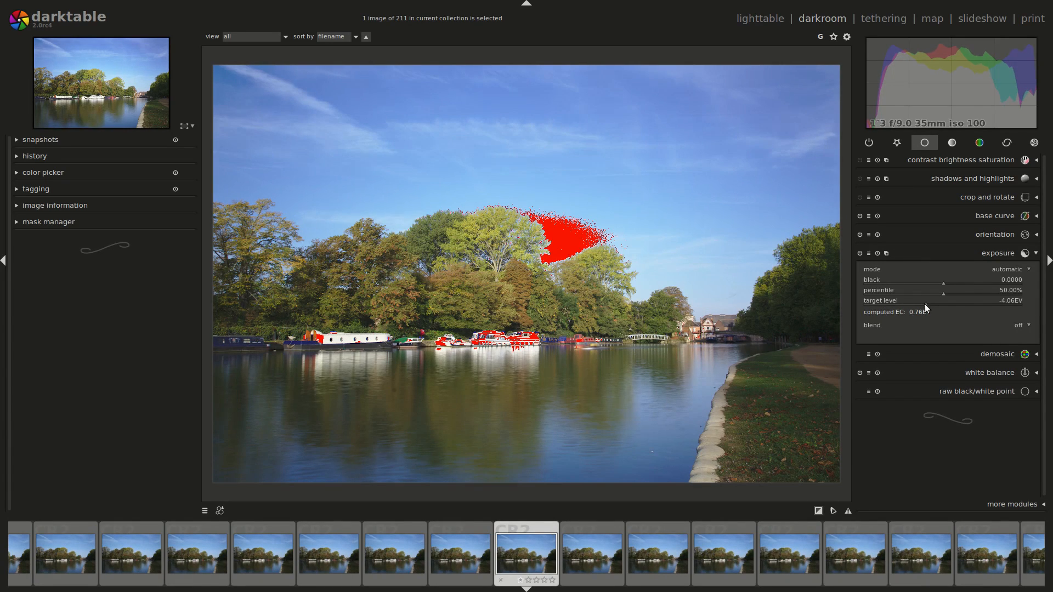
scroll(924, 306, "down", 3)
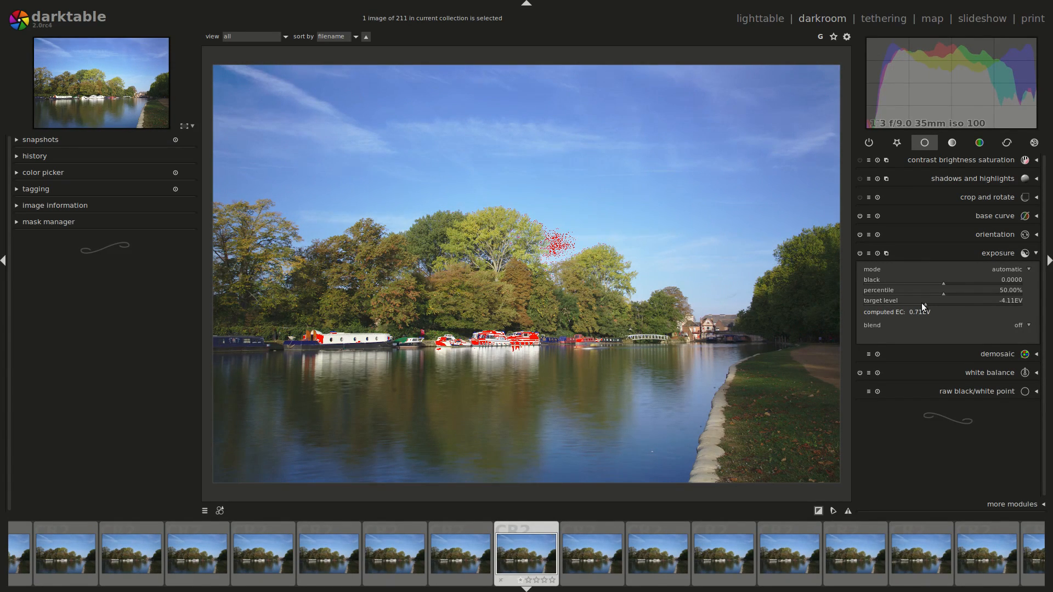
scroll(920, 304, "down", 1)
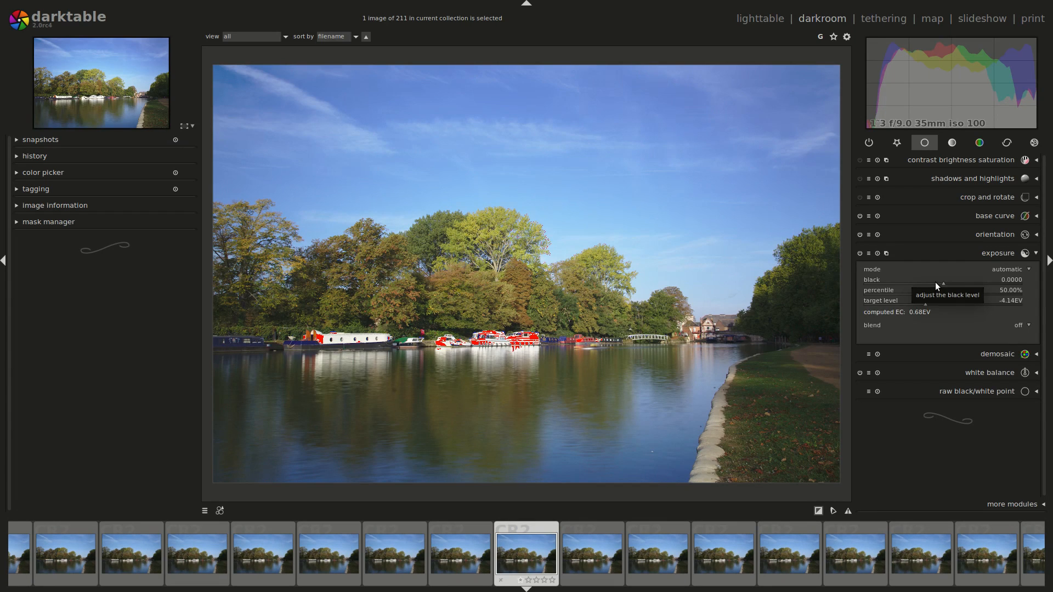
scroll(936, 282, "up", 3)
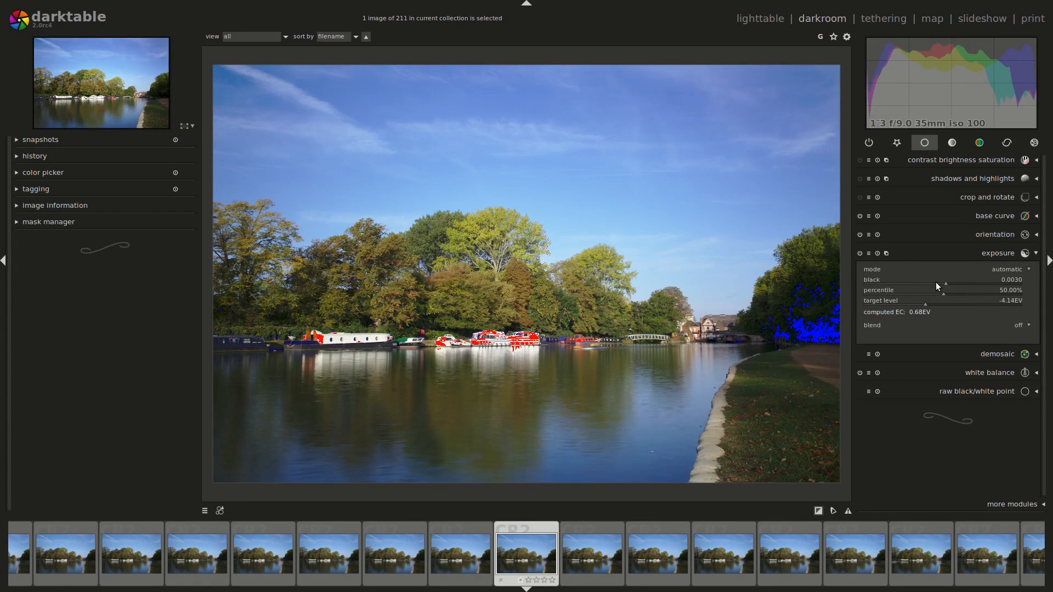
scroll(935, 282, "down", 1)
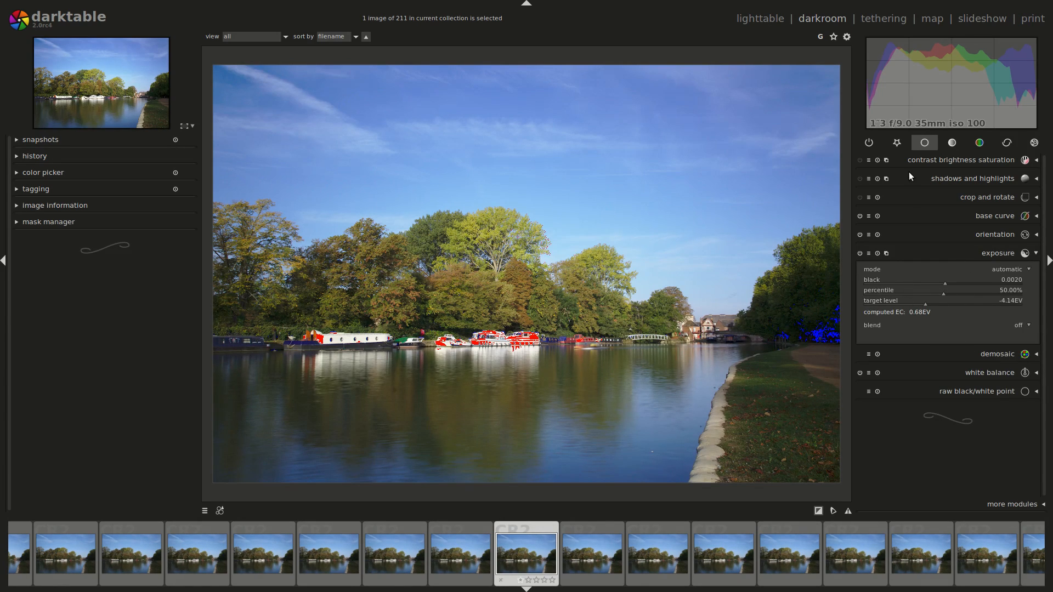
Return to the lighttable and copy only the exposure item from the edited photo's history stack, excluding base curve, orientation and sharpen.
left_click(765, 21)
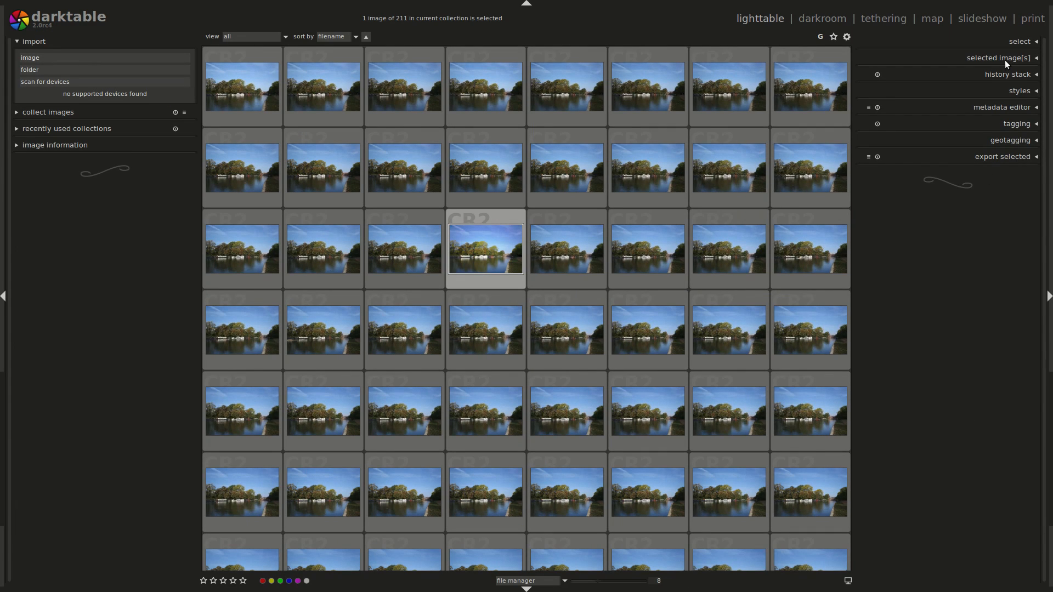
left_click(1008, 74)
left_click(902, 92)
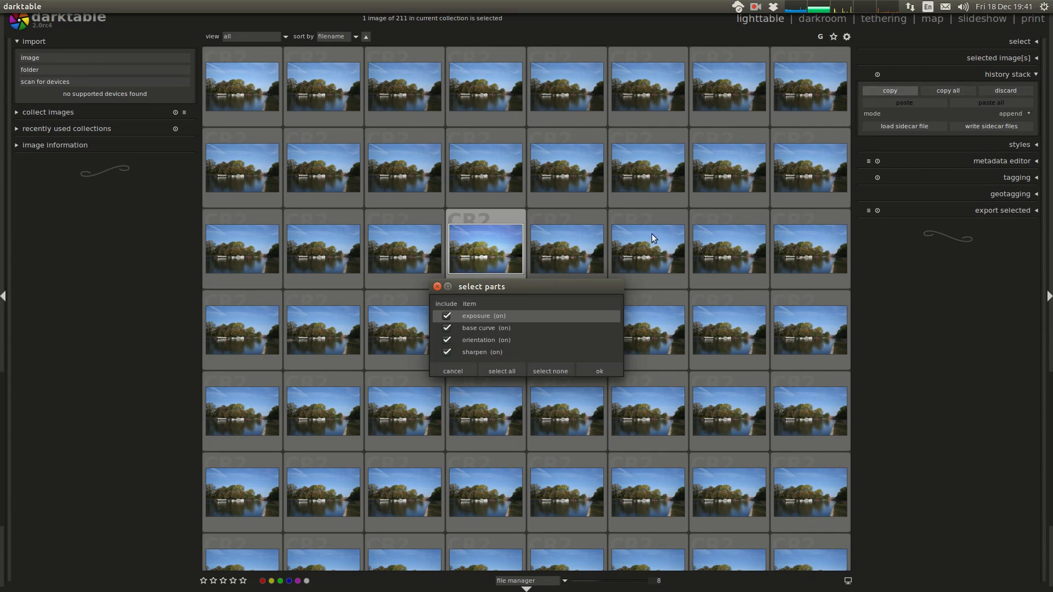
left_click(446, 327)
left_click(447, 340)
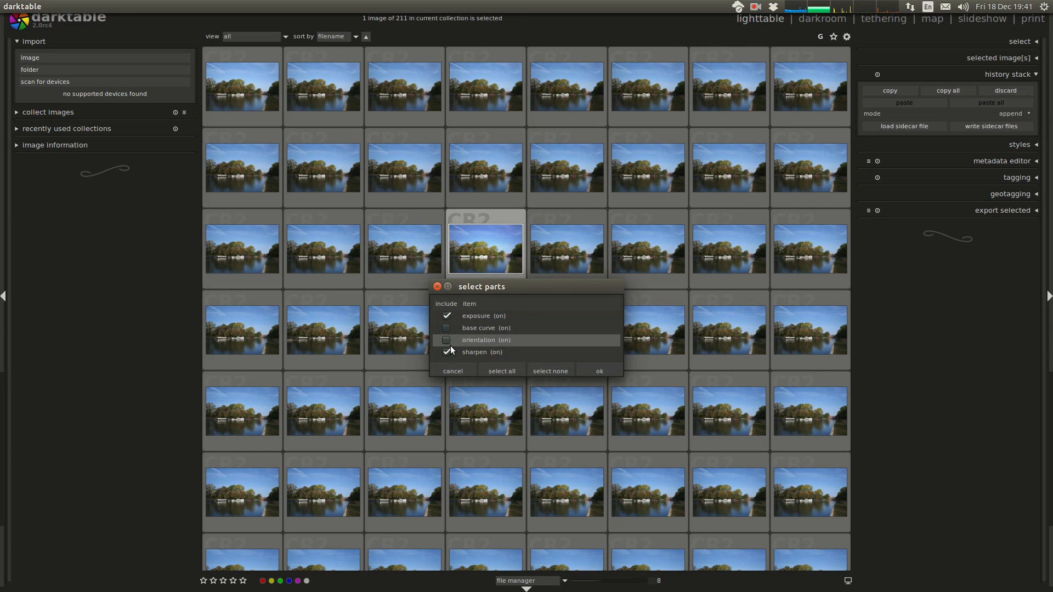
left_click(446, 352)
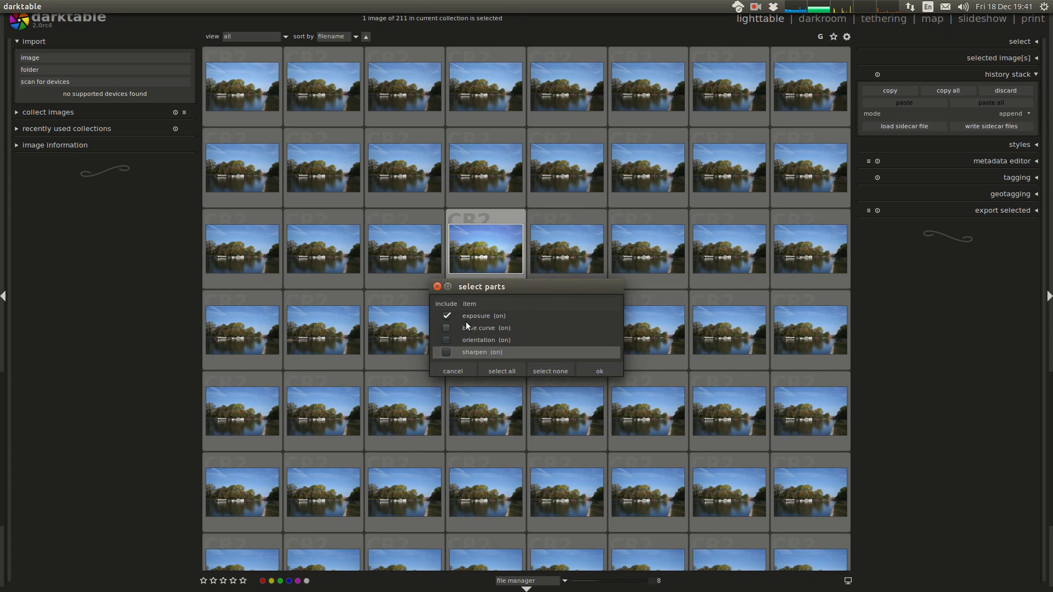
left_click(594, 367)
Select the river photos from the red-labelled one to the last before the dark frame and paste the exposure item onto them.
scroll(517, 353, "down", 1)
scroll(517, 350, "down", 6, "ctrl")
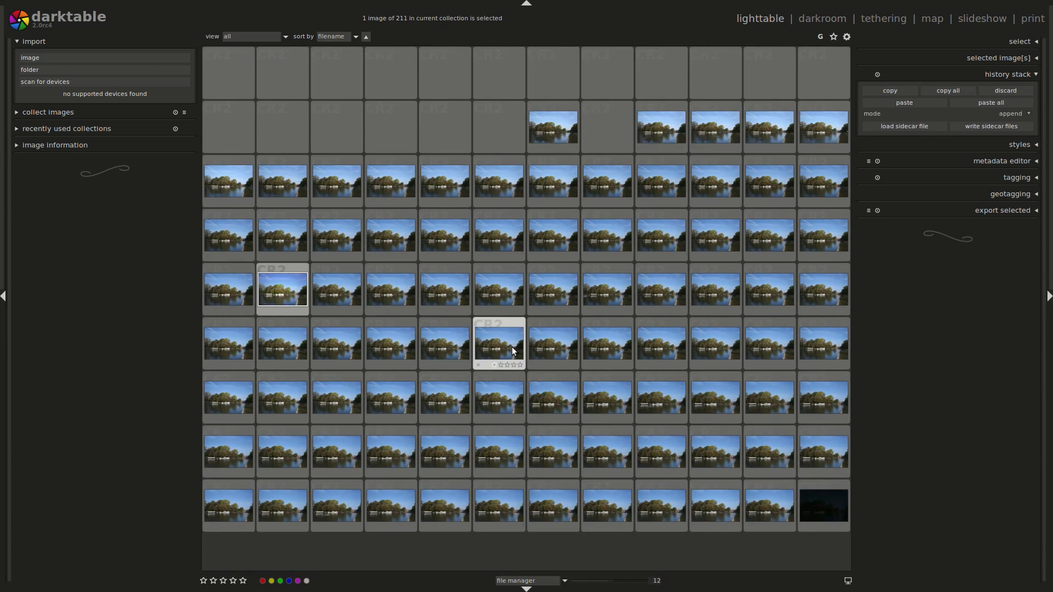
scroll(508, 343, "down", 3, "ctrl")
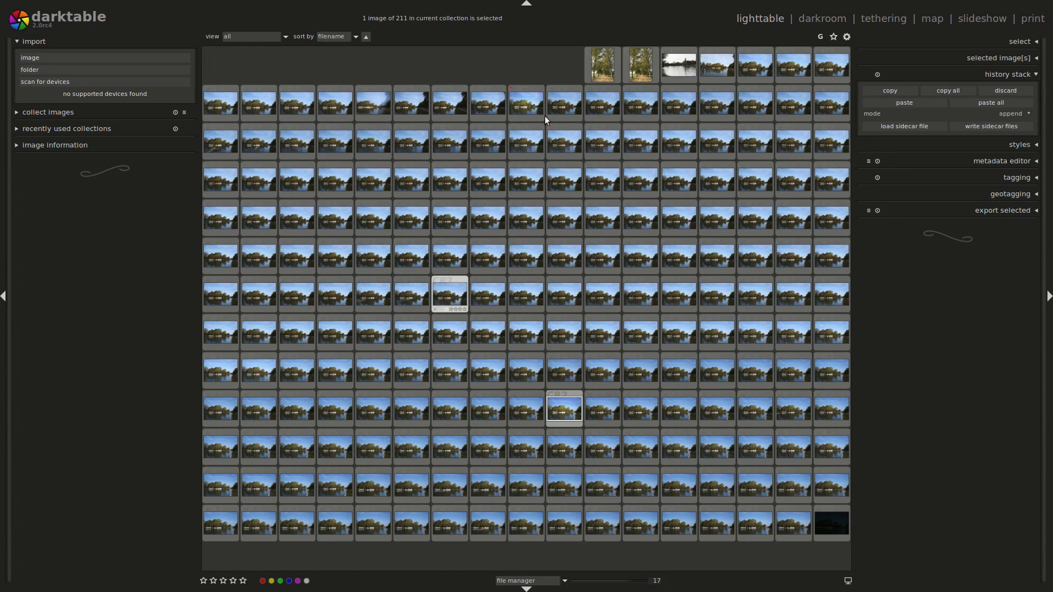
left_click(525, 104)
left_click(792, 518, "shift")
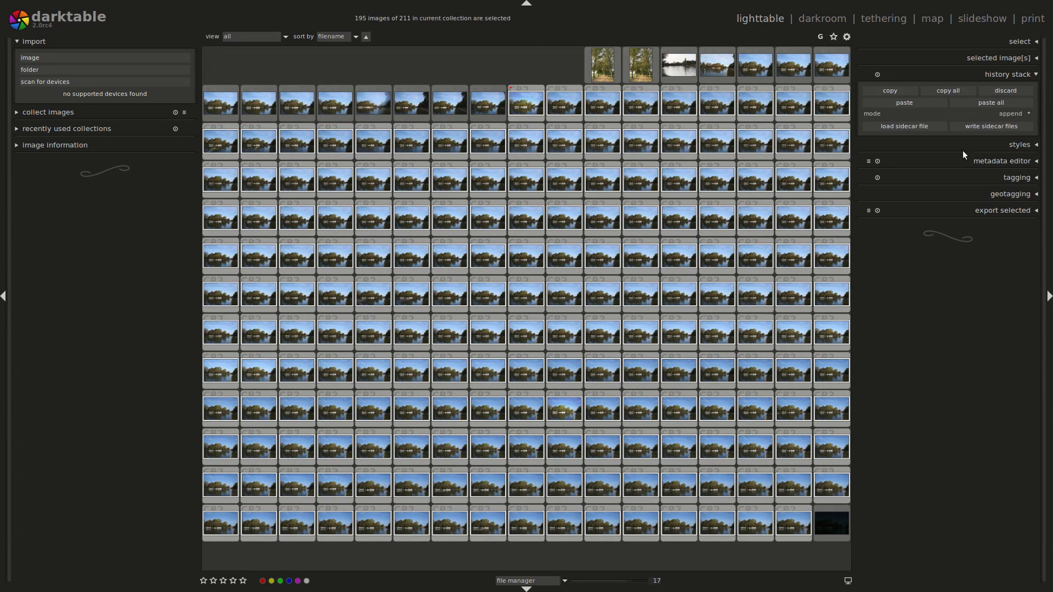
left_click(904, 102)
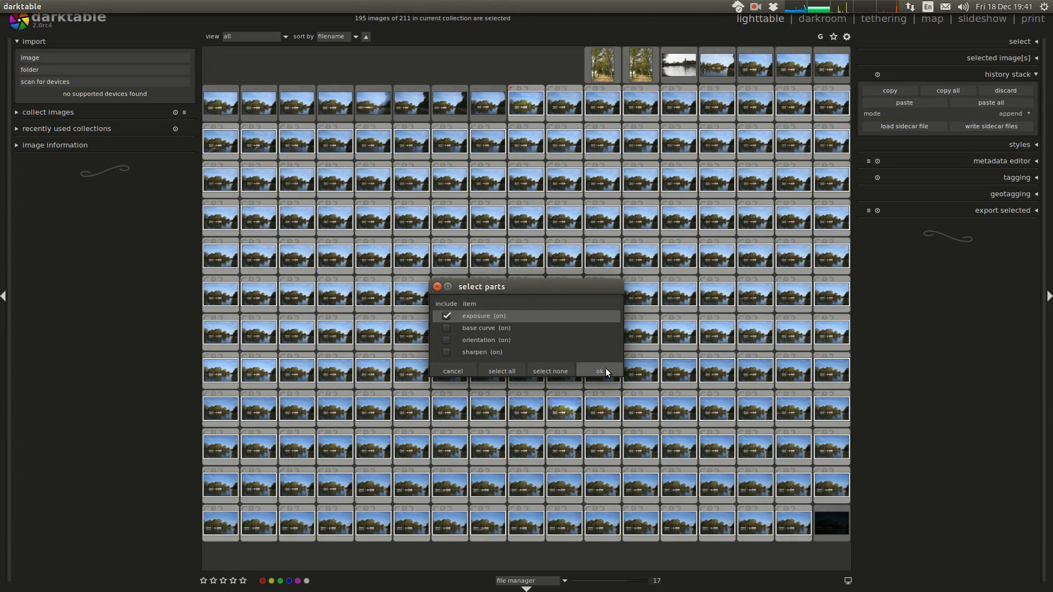
left_click(603, 371)
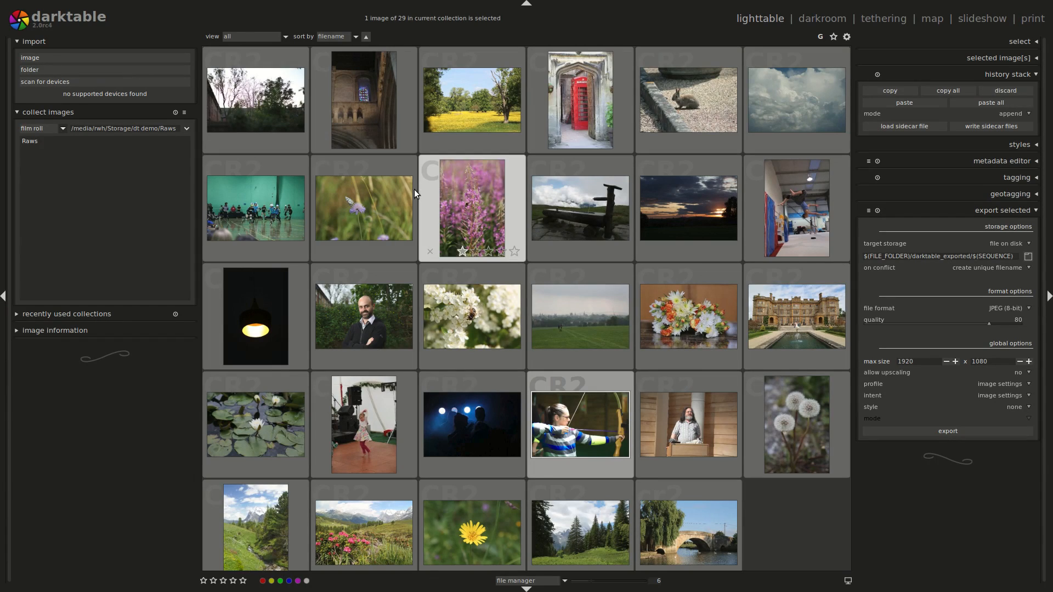
Open the hanging lamp photo in the darkroom and add the color reconstruction module to the basic module group.
double_click(274, 315)
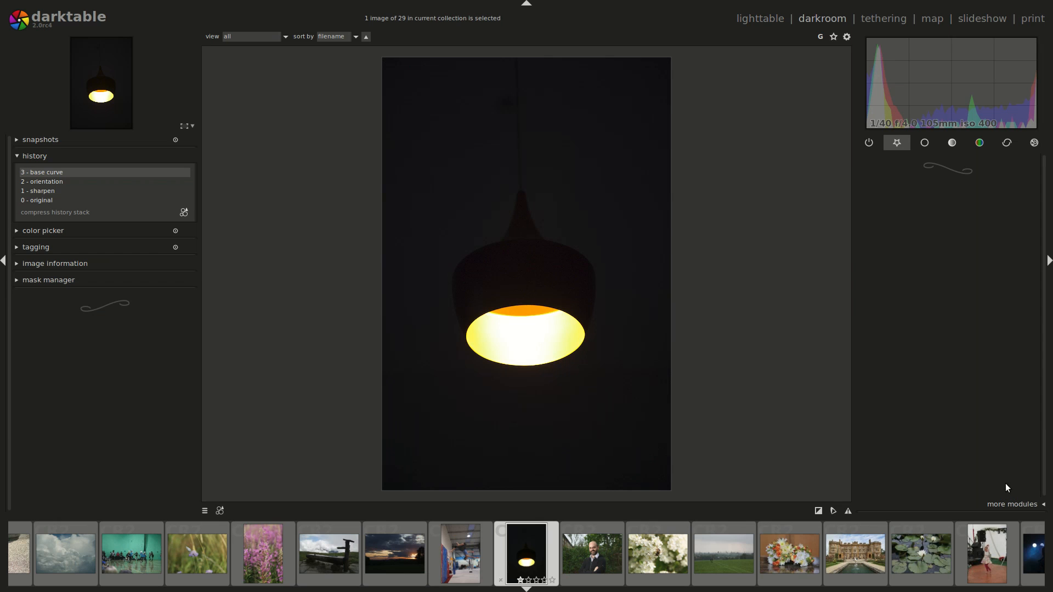
left_click(1021, 502)
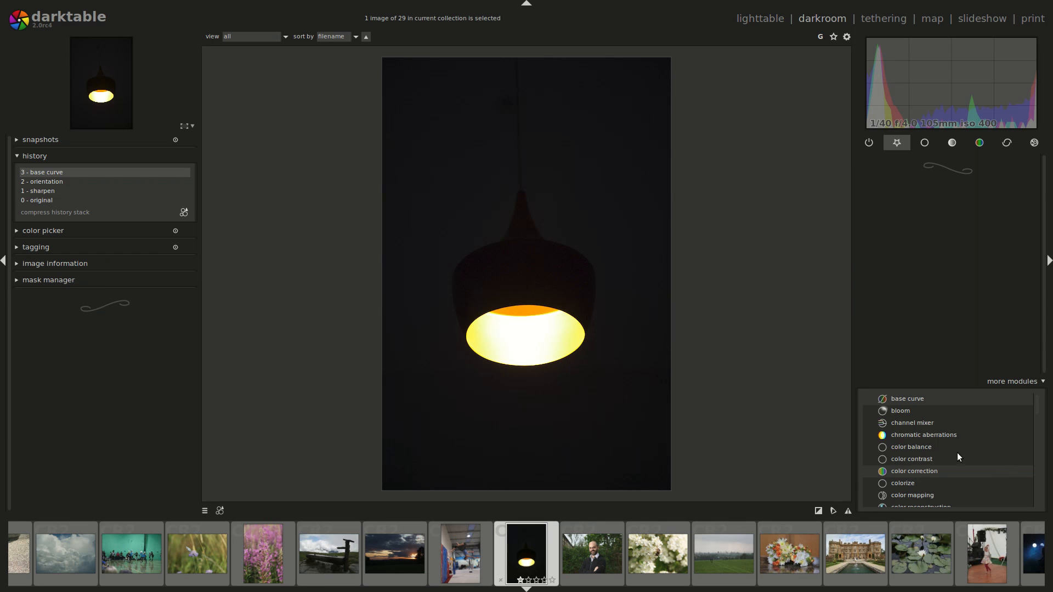
scroll(948, 469, "down", 1)
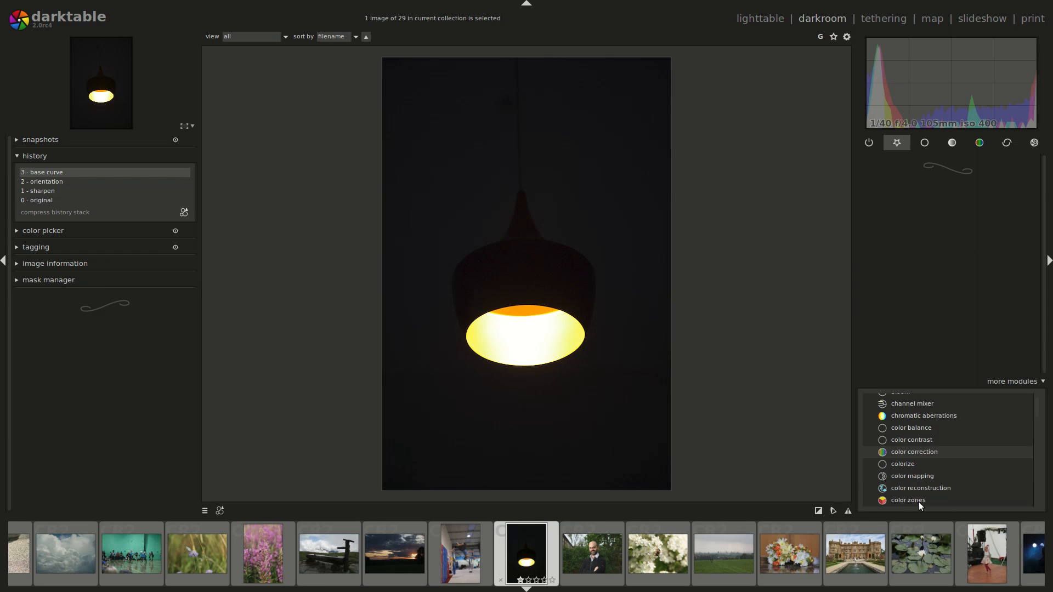
left_click(933, 489)
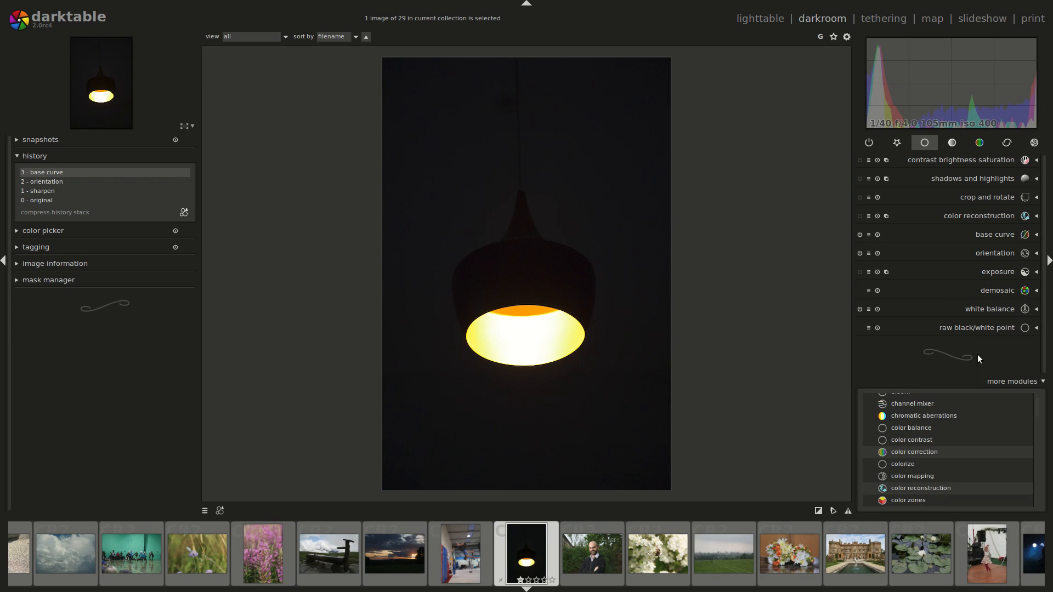
left_click(1006, 382)
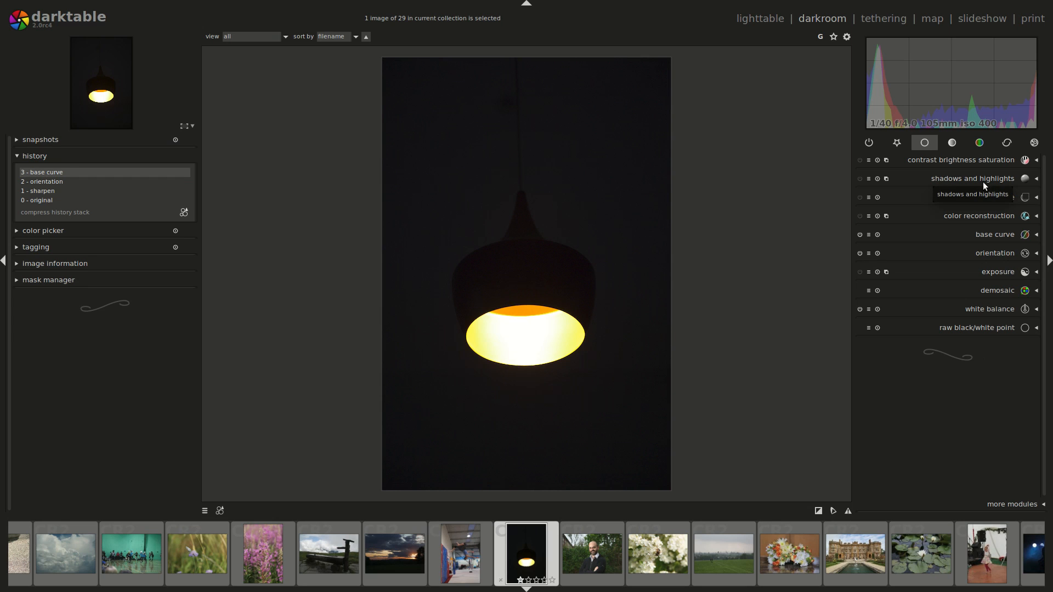
Try an exposure of -1.05 EV on the lamp photo and reset it to the default.
left_click(1001, 273)
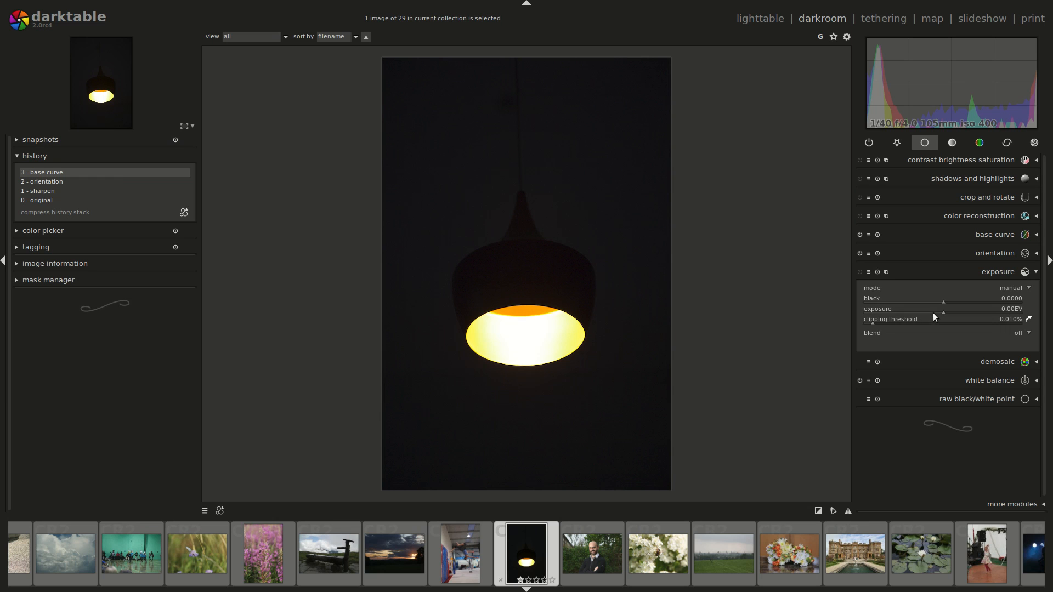
left_click_drag(936, 311, 916, 311)
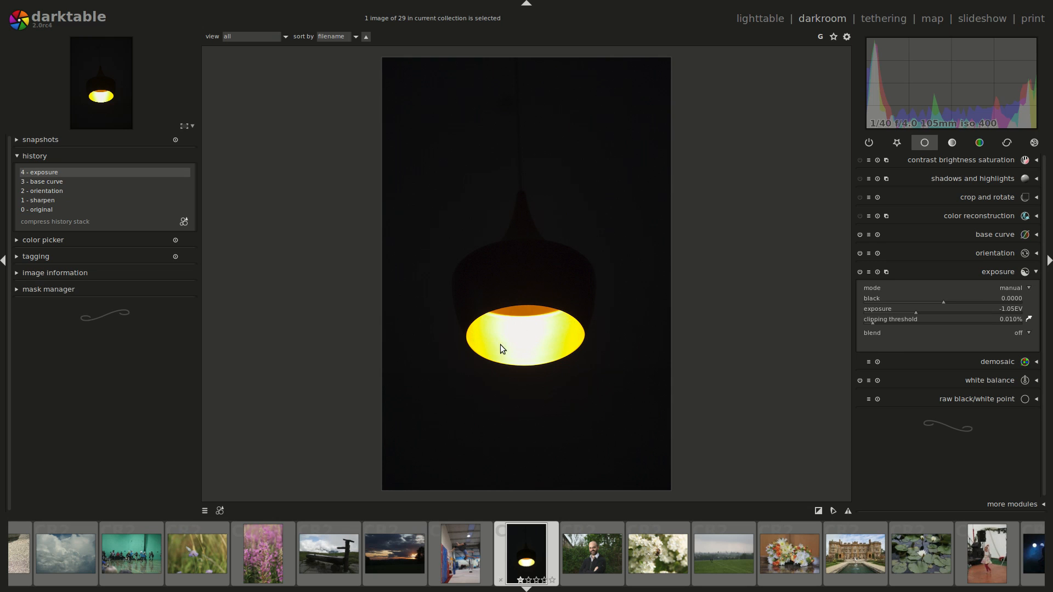
double_click(929, 312)
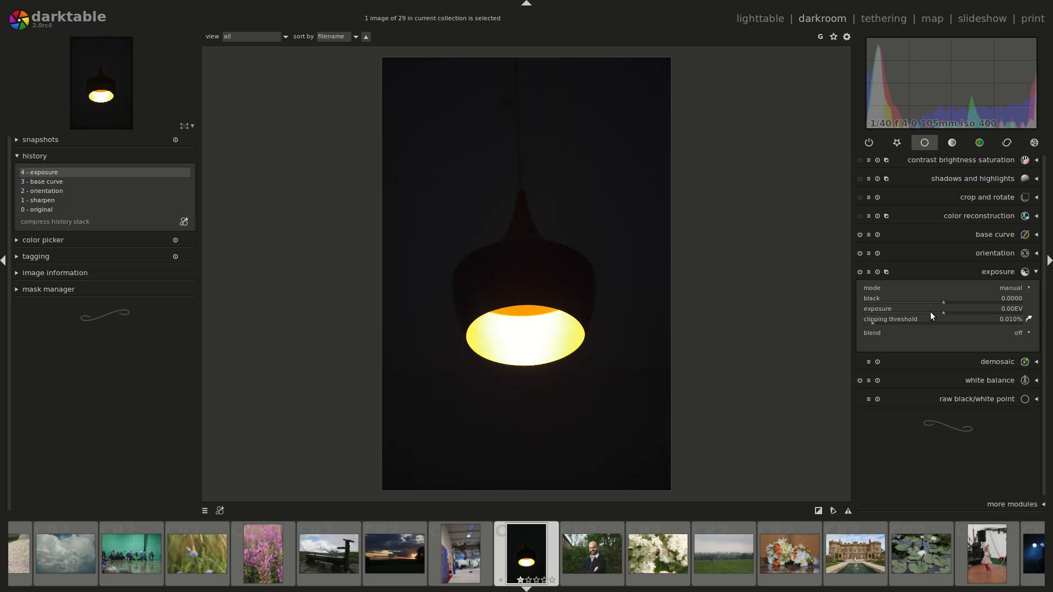
Enable color reconstruction with its default settings on the lamp photo and set the exposure to -0.33 EV.
left_click(932, 216)
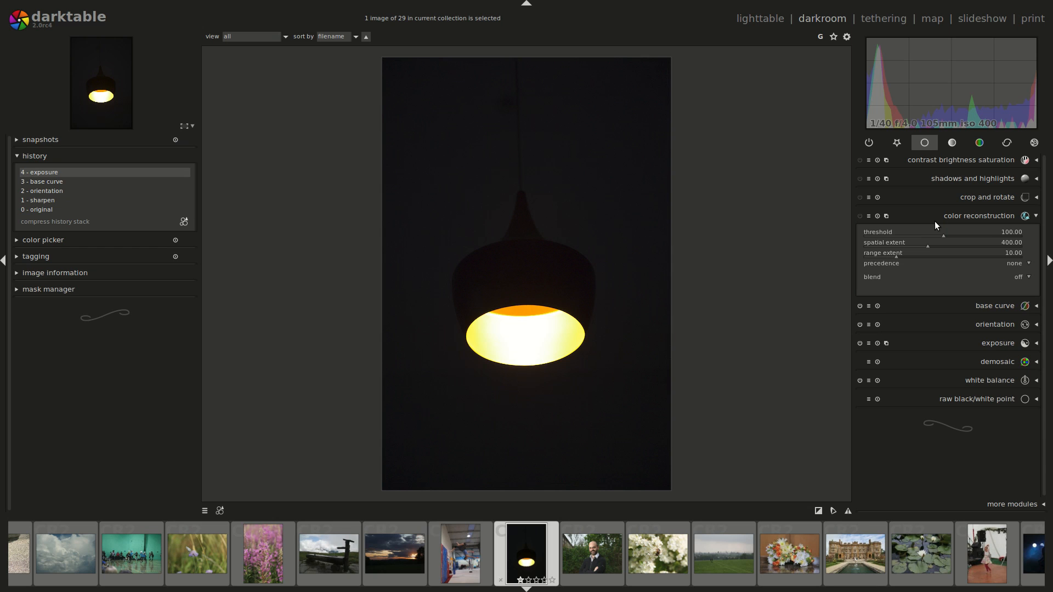
left_click(860, 216)
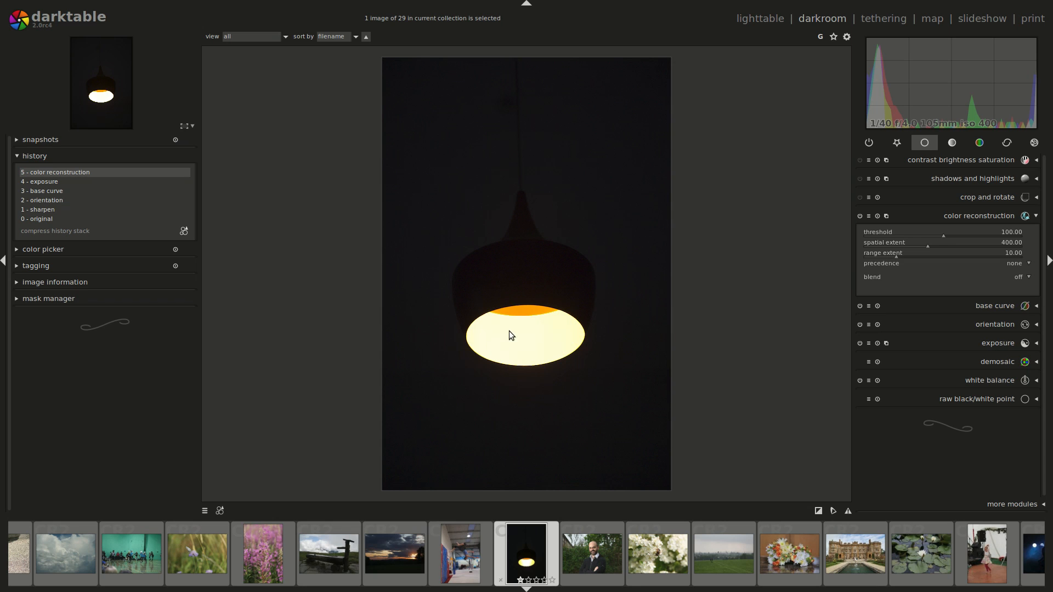
left_click(991, 344)
left_click(935, 311)
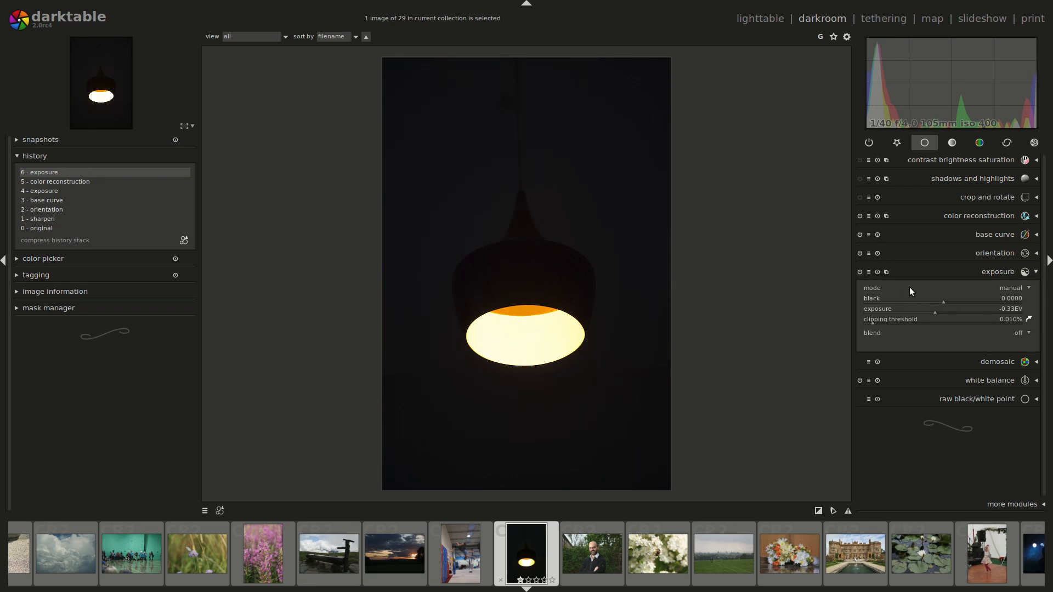
left_click(965, 274)
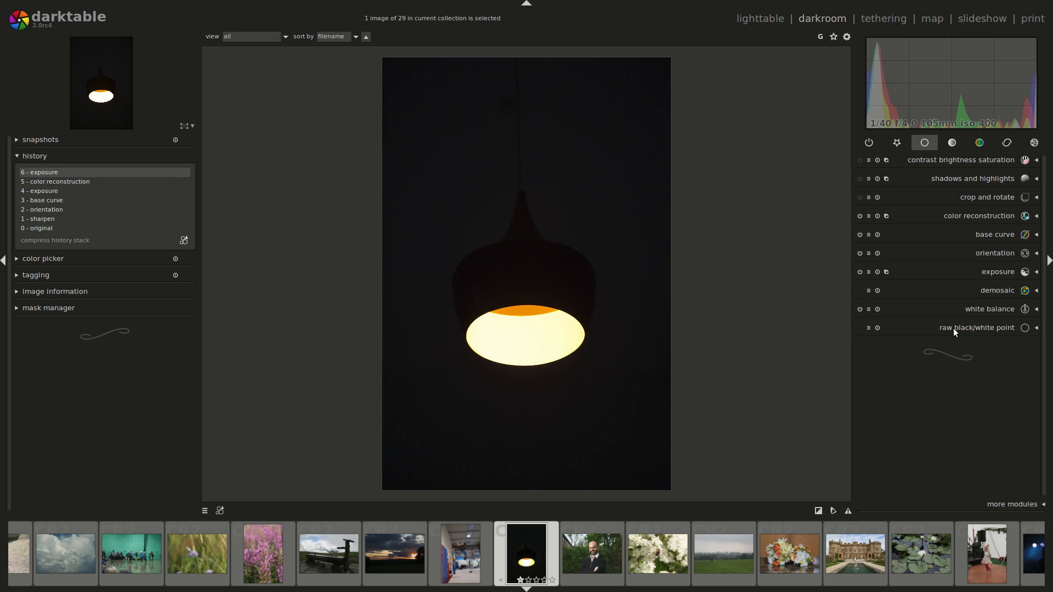
Try a raw white point of 6864 on the lamp photo and reset it to the default.
left_click(993, 327)
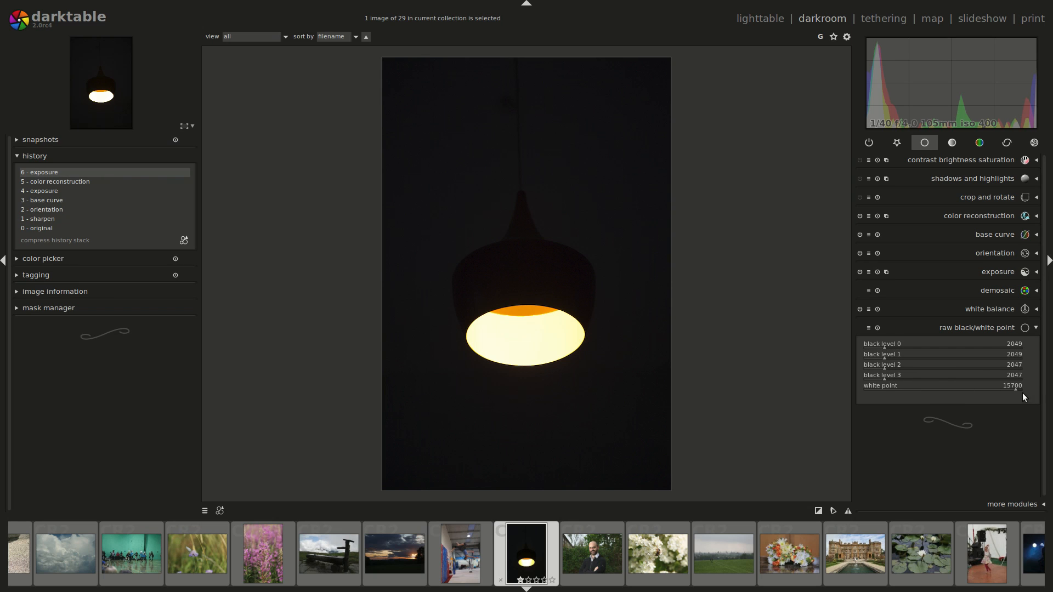
left_click_drag(1014, 389, 929, 390)
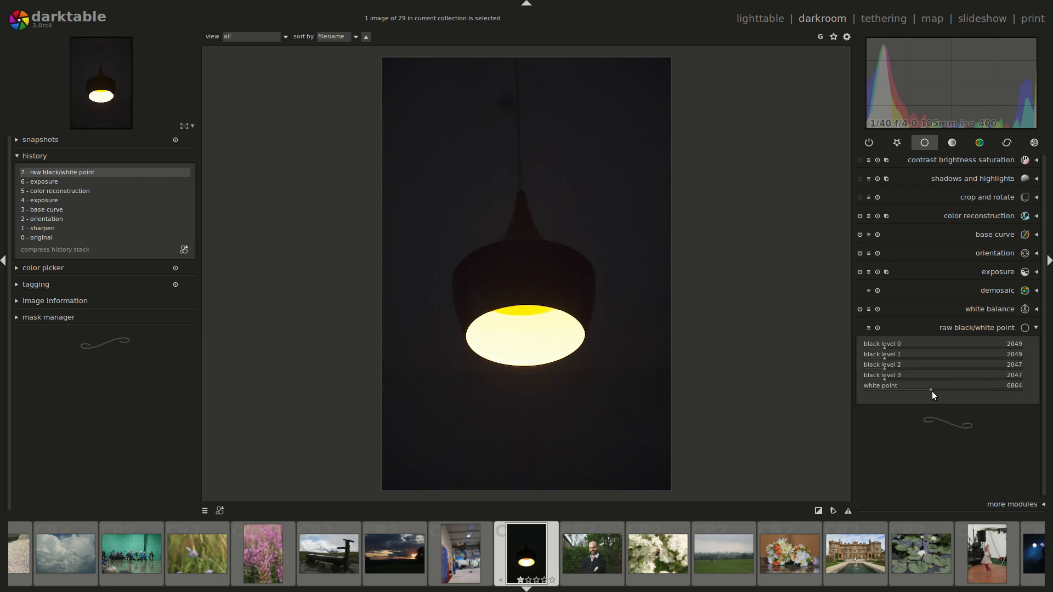
double_click(932, 388)
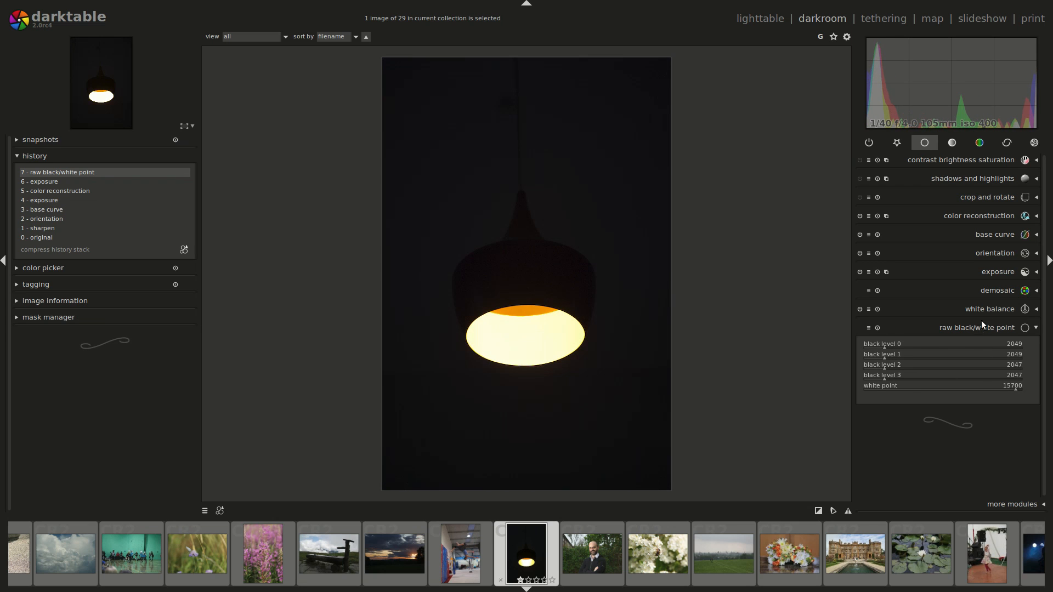
left_click(975, 327)
Go back to the lighttable, open the mountain and fir tree photo in the darkroom, and enable shadows and highlights.
key("l")
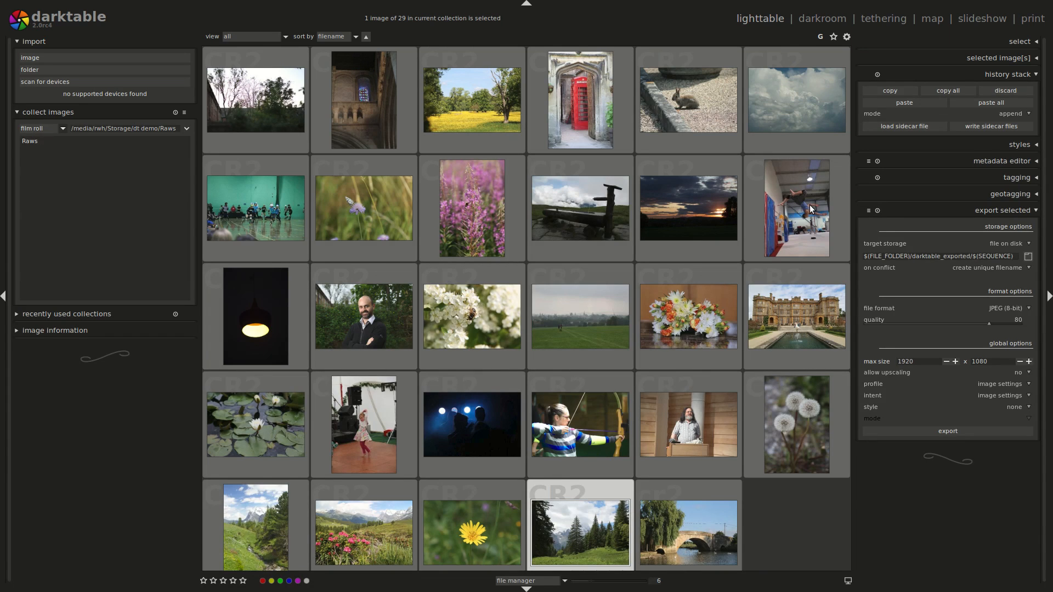
key("d")
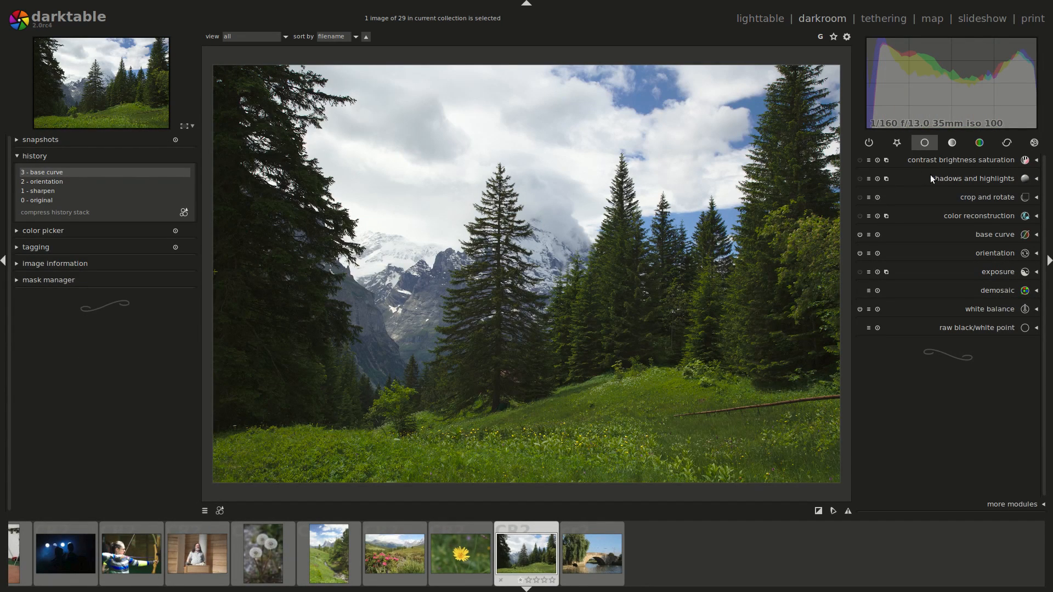
left_click(991, 179)
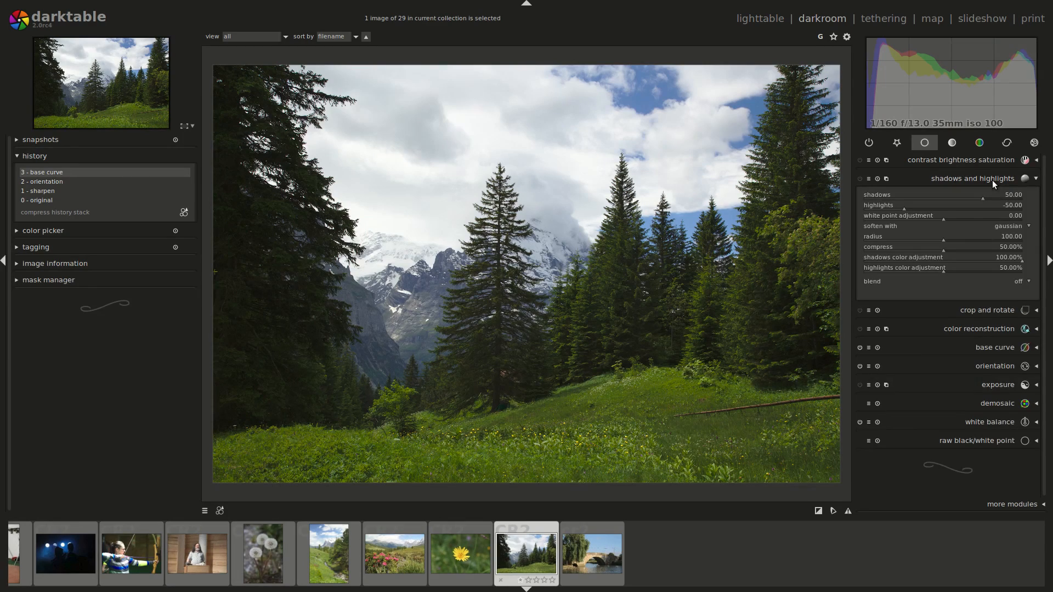
left_click(942, 218)
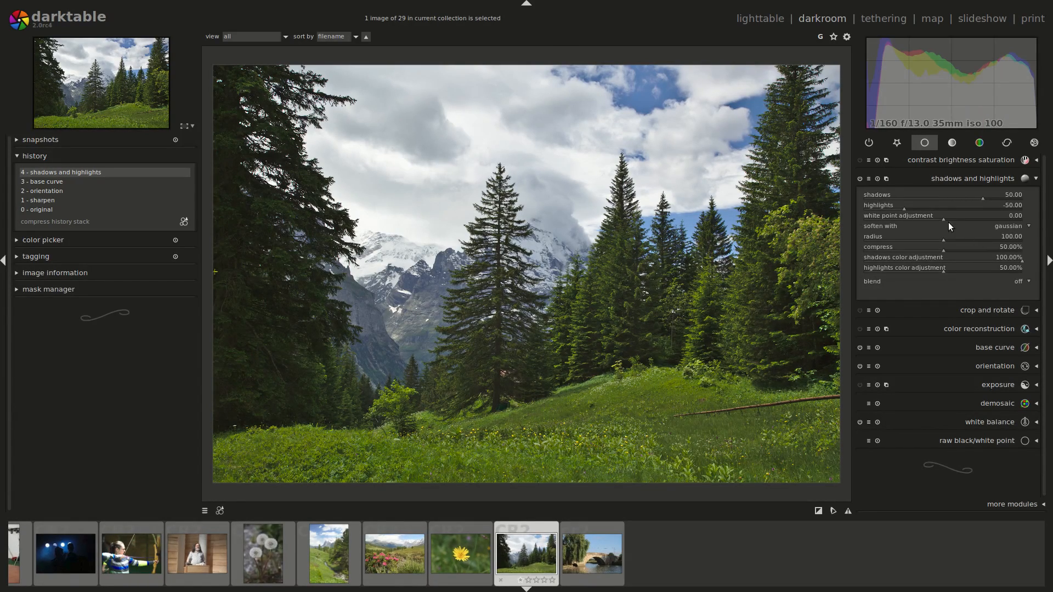
Try a white point adjustment of -5.71 in shadows and highlights and reset it.
left_click_drag(942, 219, 936, 218)
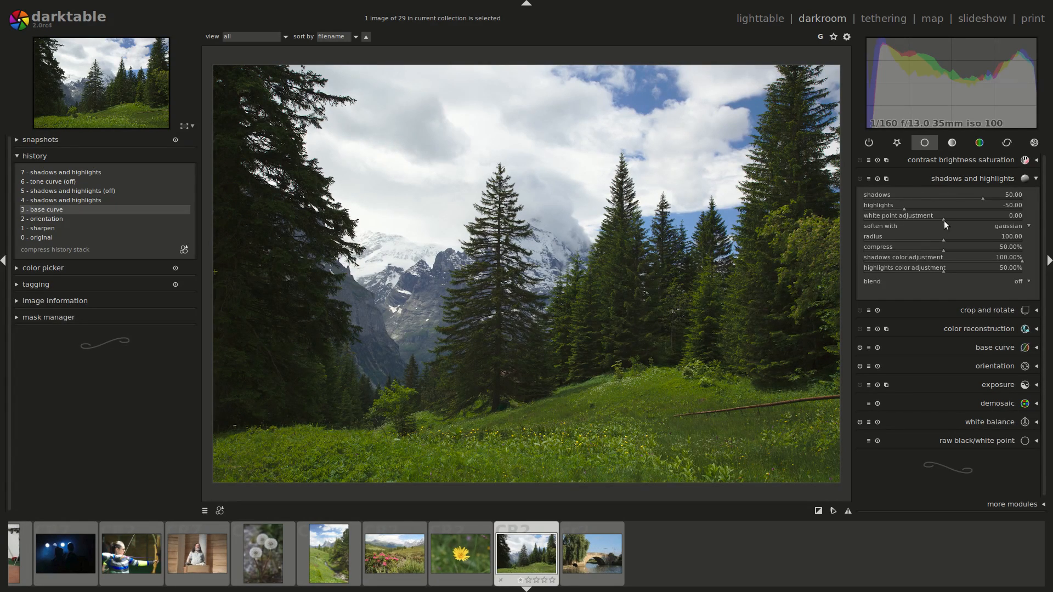
left_click_drag(941, 218, 896, 210)
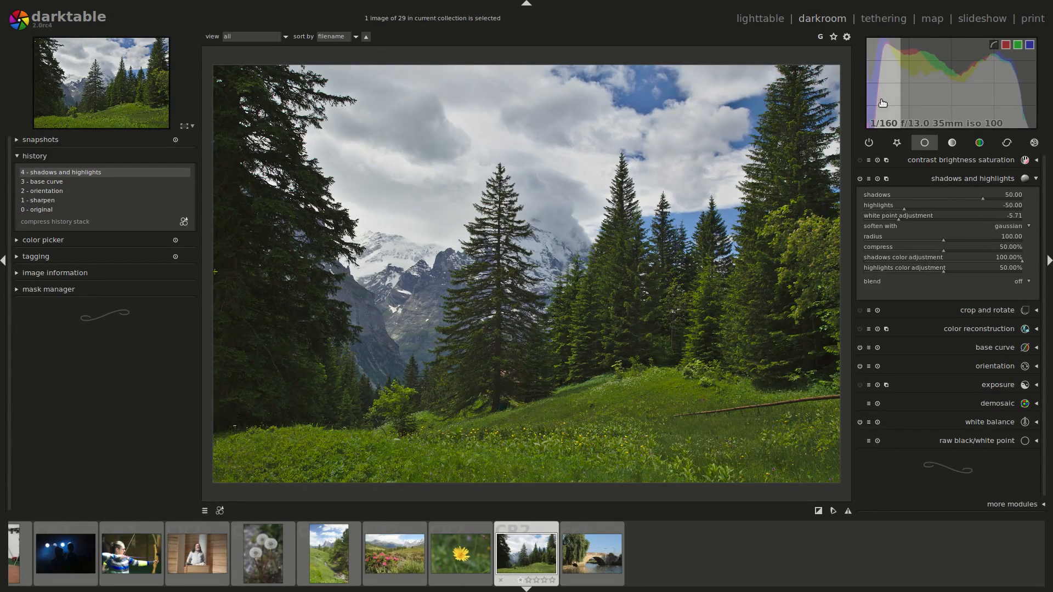
double_click(897, 220)
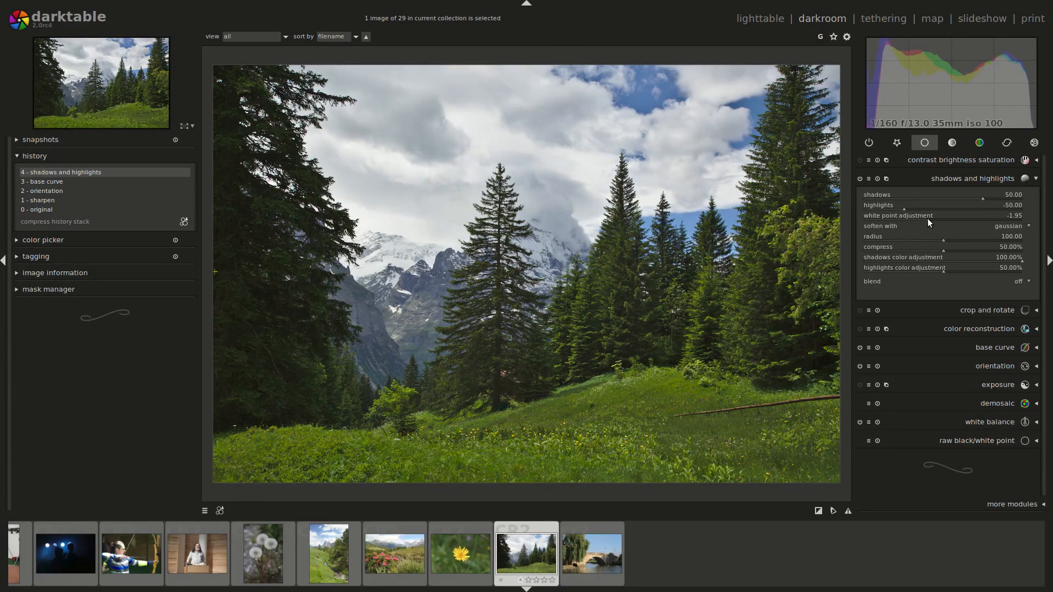
Try highlights values of -71.11 and -100 in shadows and highlights and reset the setting.
left_click_drag(904, 208, 887, 210)
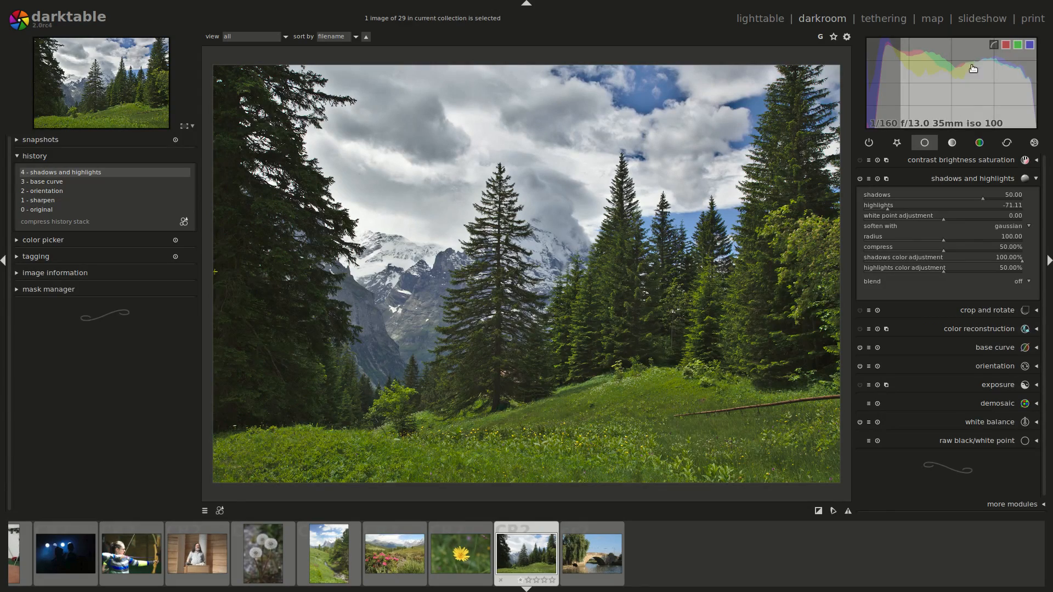
left_click_drag(887, 208, 864, 204)
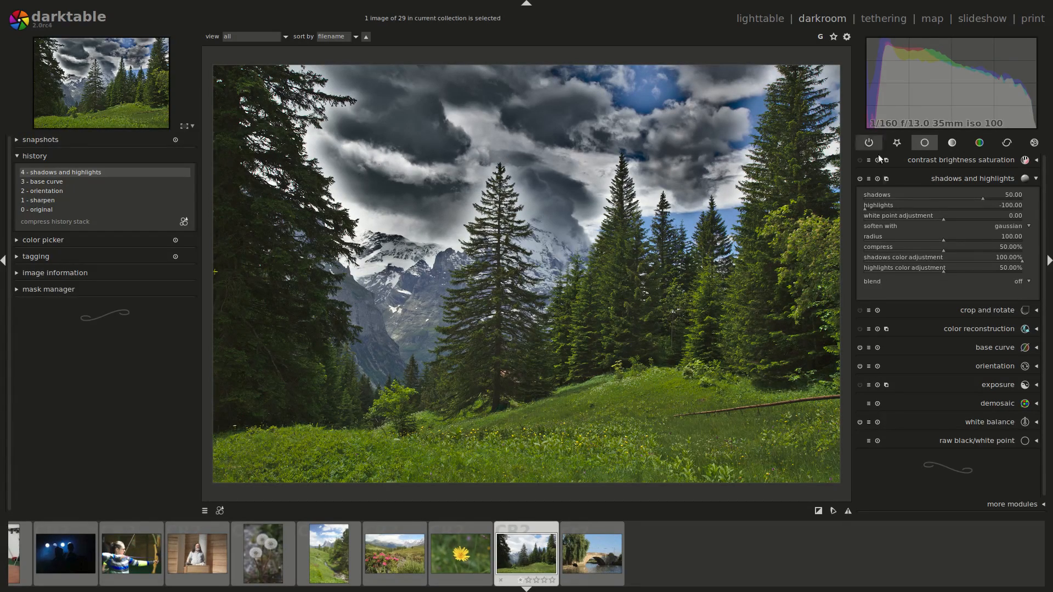
double_click(867, 206)
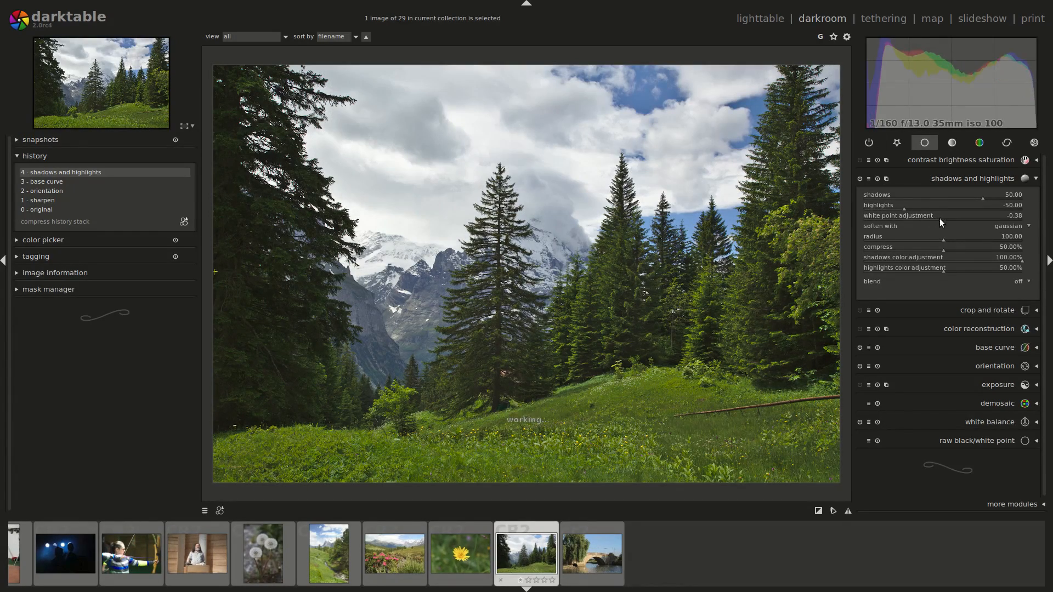
Try a strongly negative white point adjustment, reset it, and turn off shadows and highlights.
left_click_drag(939, 218, 894, 218)
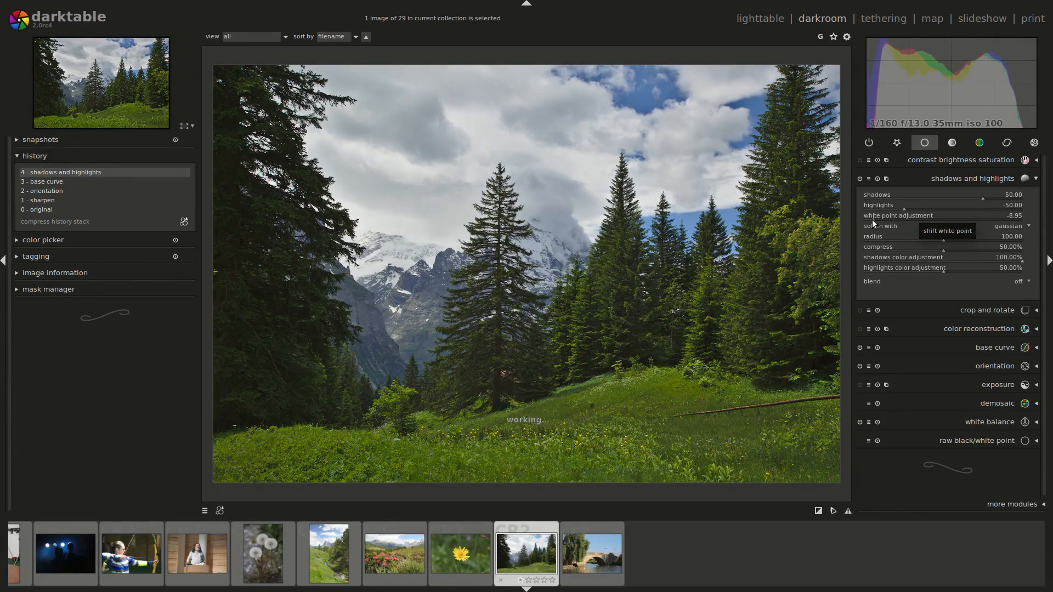
double_click(893, 217)
left_click(938, 176)
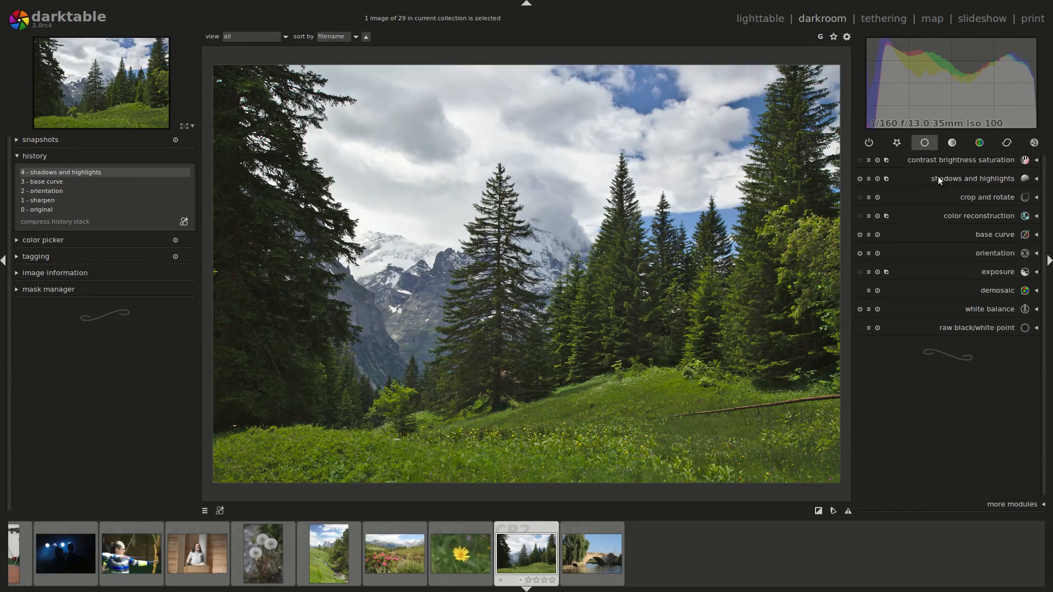
left_click(859, 179)
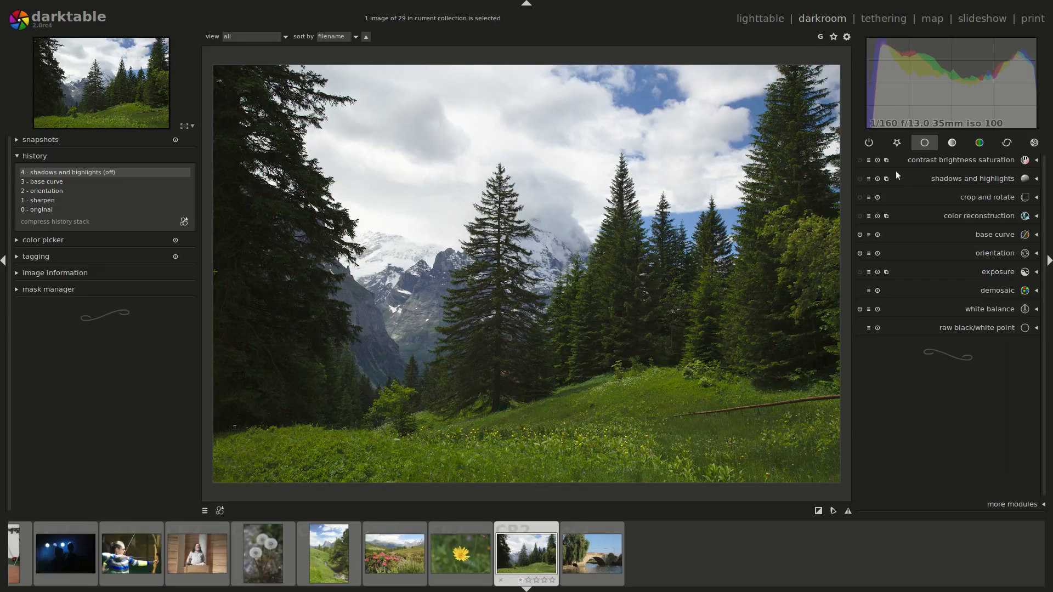
Lower the white end point of the tone curve's L channel slightly.
left_click(948, 142)
left_click(995, 160)
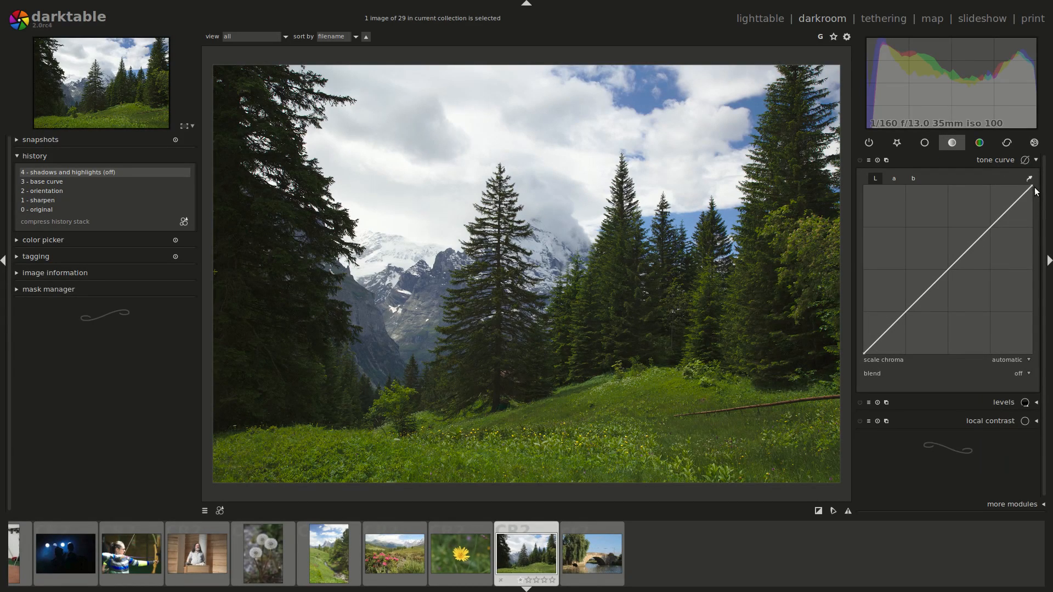
left_click_drag(1032, 185, 1033, 189)
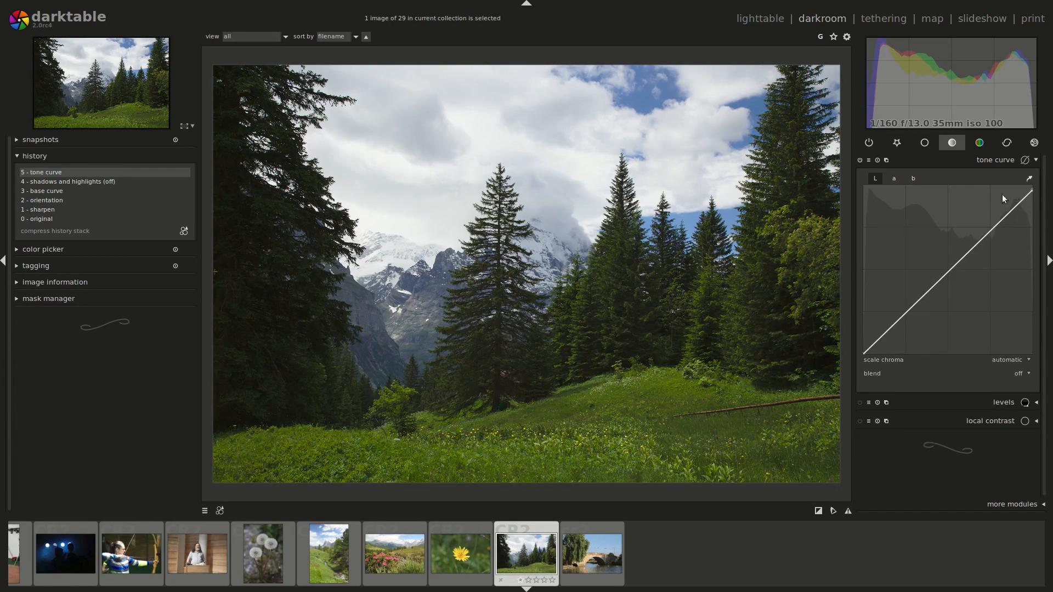
Set the mountain photo's white balance preset to daylight and try its finetune at -9 mired before setting it to 9 mired.
left_click(923, 143)
left_click(964, 177)
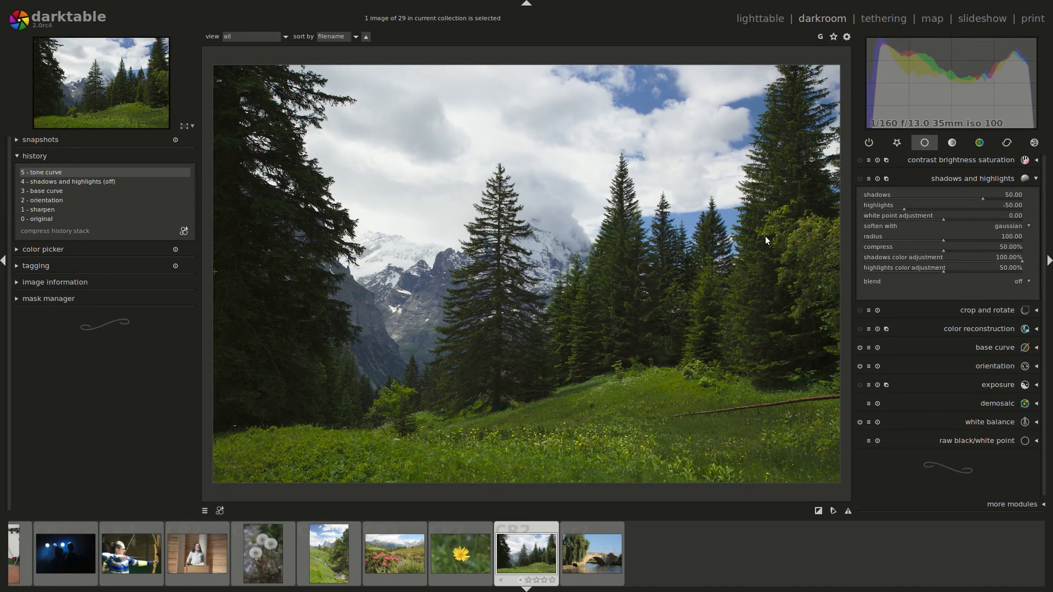
left_click(991, 422)
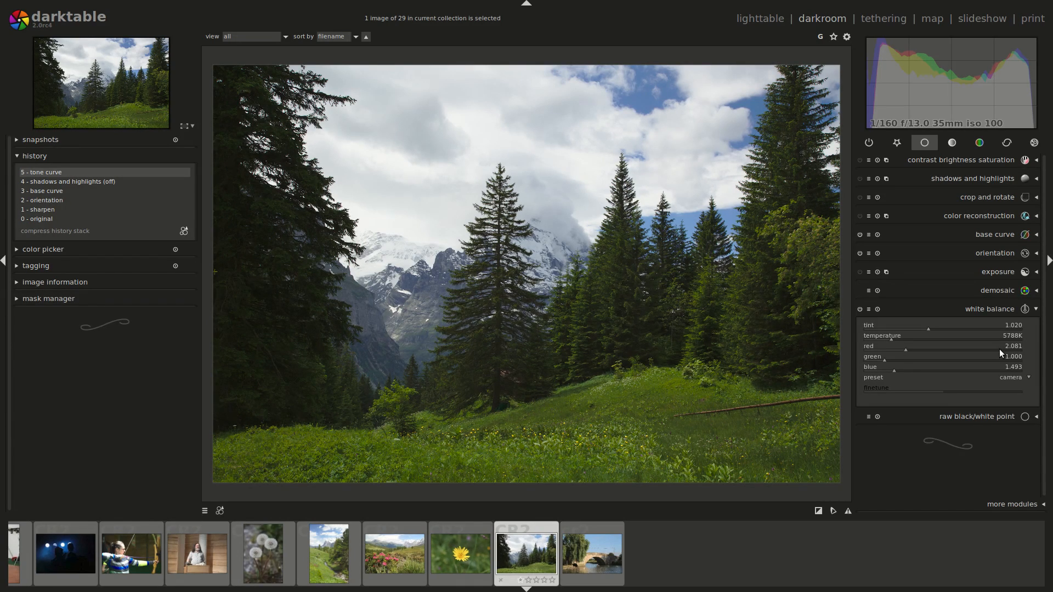
left_click(1008, 377)
left_click(1012, 411)
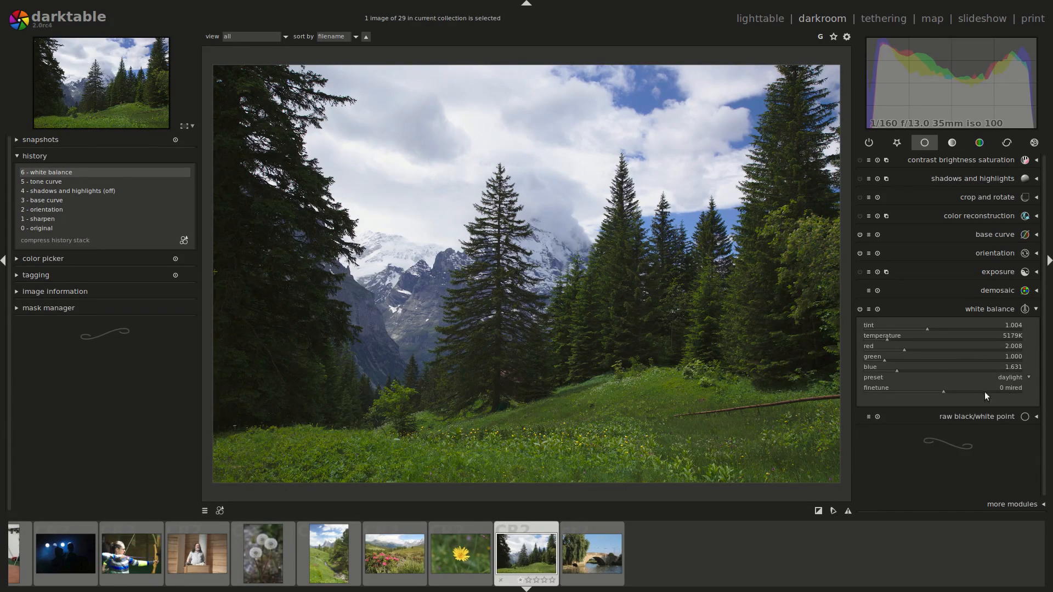
scroll(951, 390, "down", 1)
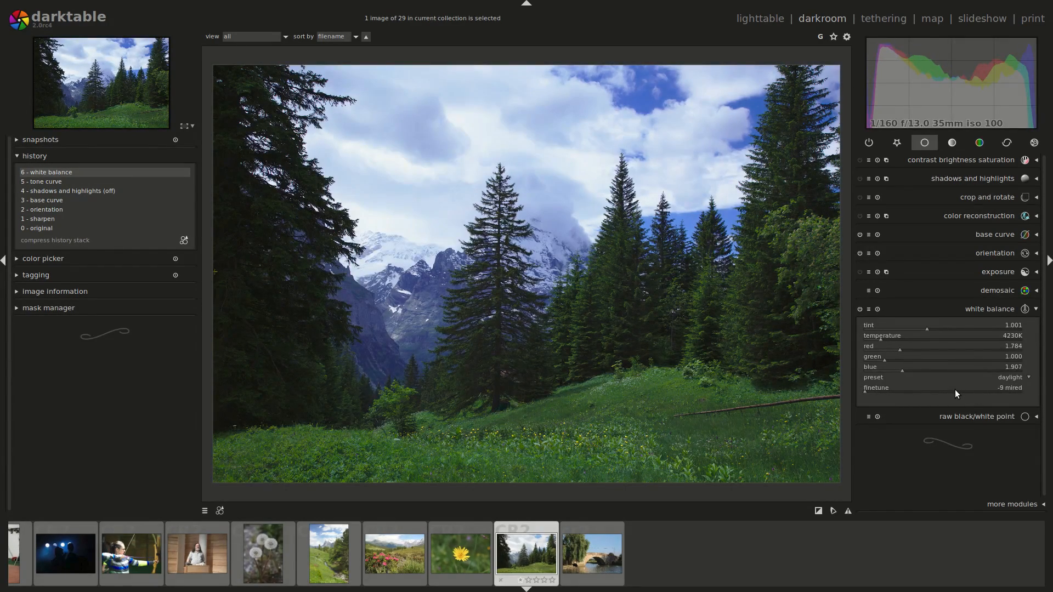
scroll(955, 389, "up", 10)
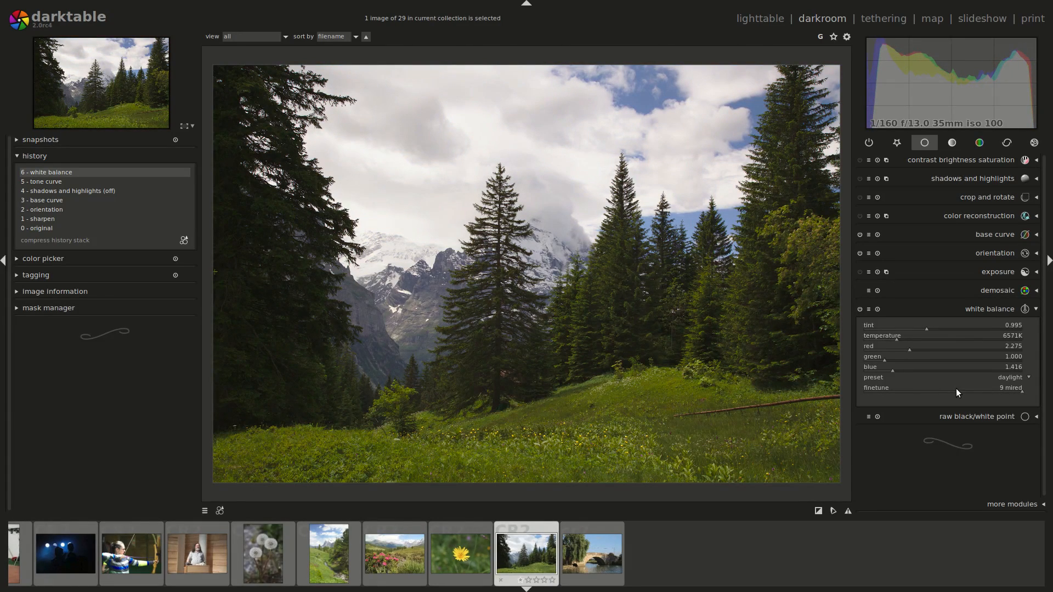
Return the white balance finetune to 0 mired, try it at 7 mired, and reset it to 0 mired.
scroll(956, 389, "down", 9)
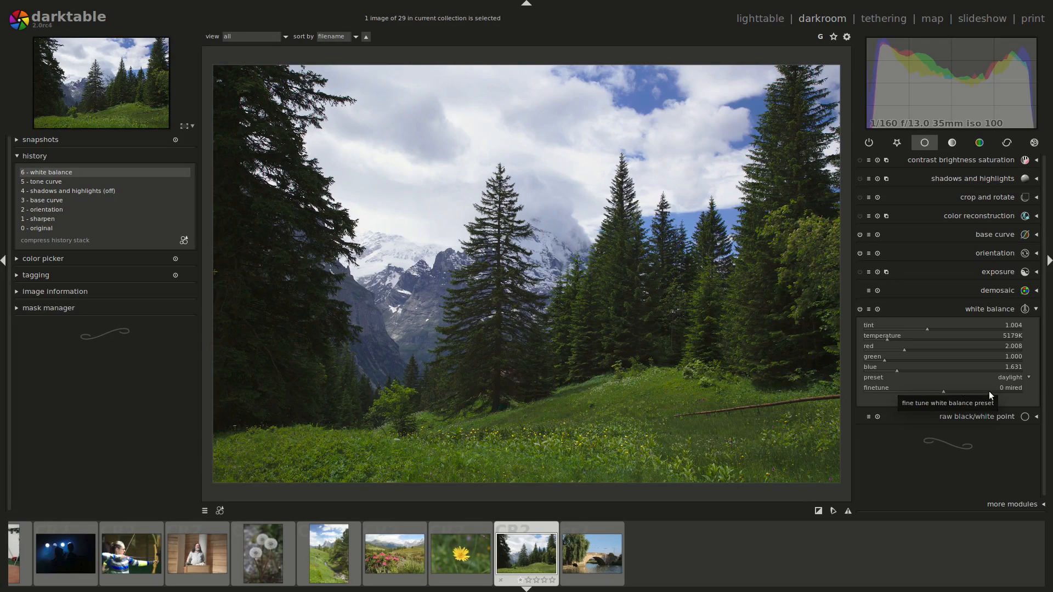
mouse_move(946, 395)
left_mouse_down()
mouse_move(856, 392)
mouse_move(939, 395)
left_mouse_up()
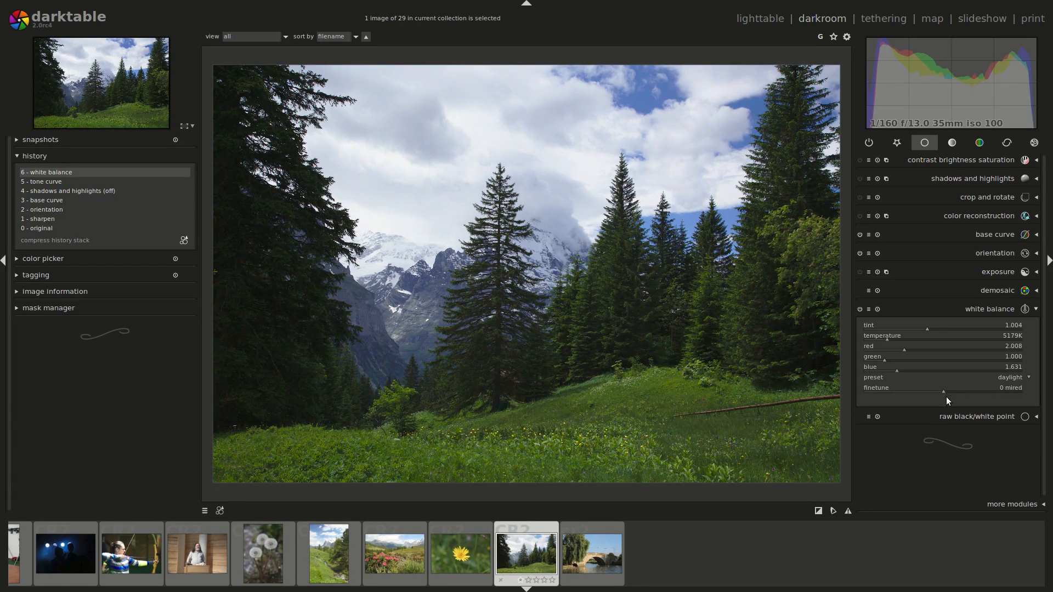
scroll(946, 388, "up", 7)
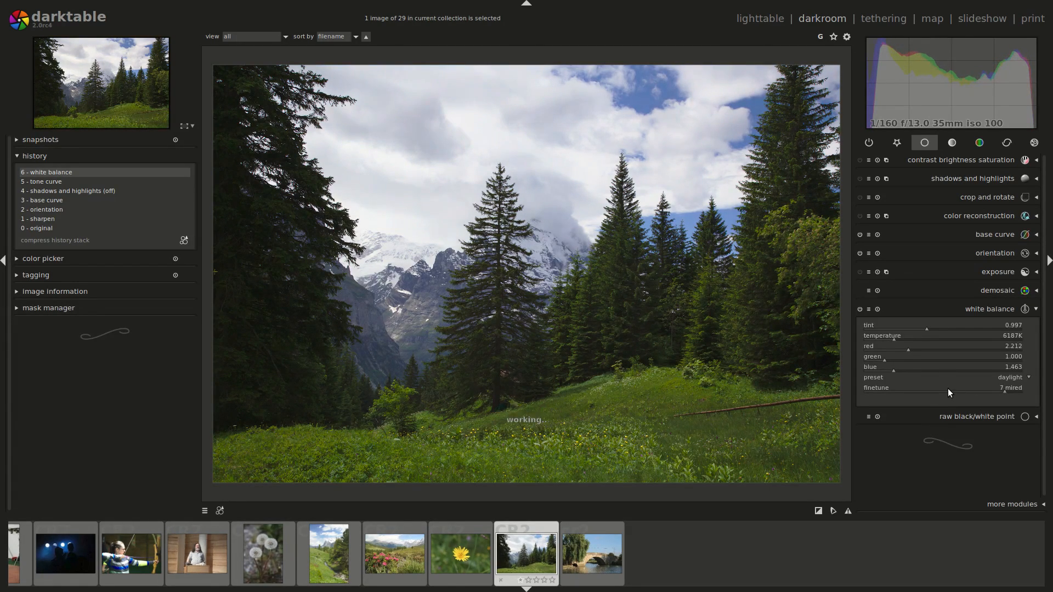
double_click(947, 388)
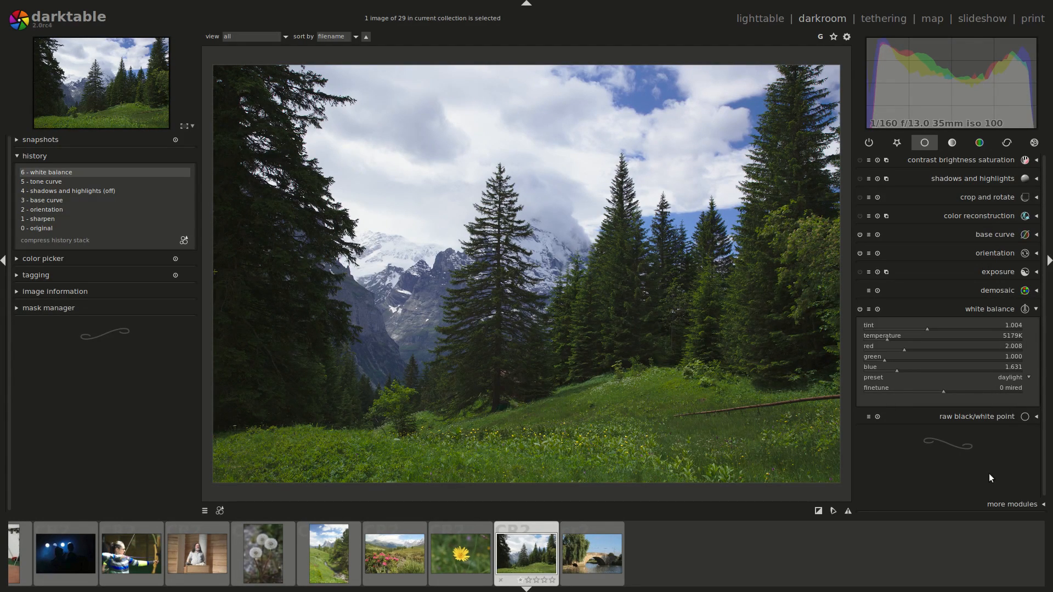
Add the watermark module from the full list of modules and expand its settings.
left_click(1012, 504)
scroll(975, 466, "down", 12)
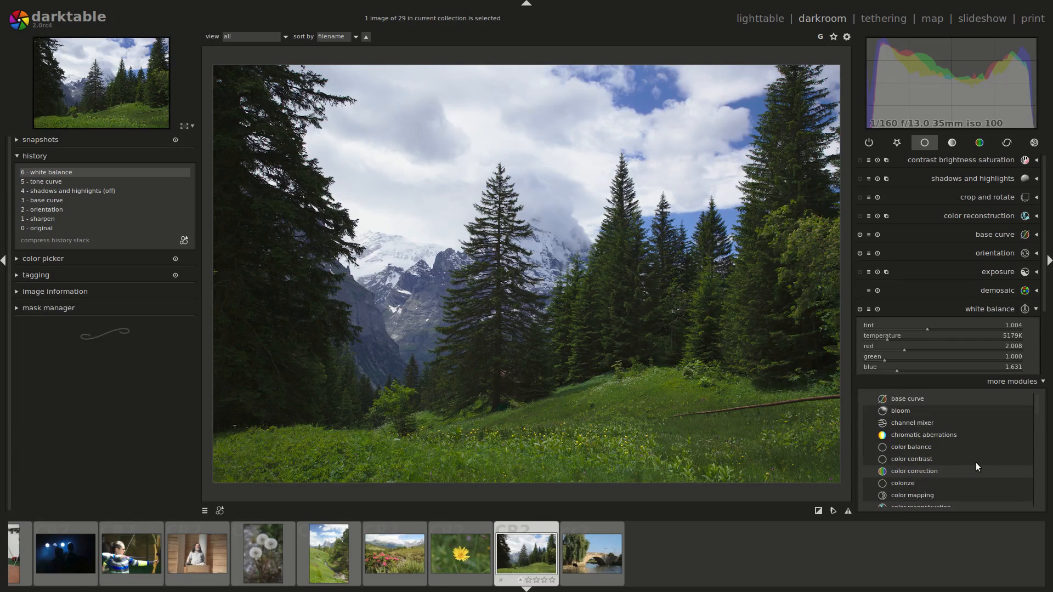
scroll(985, 466, "down", 5)
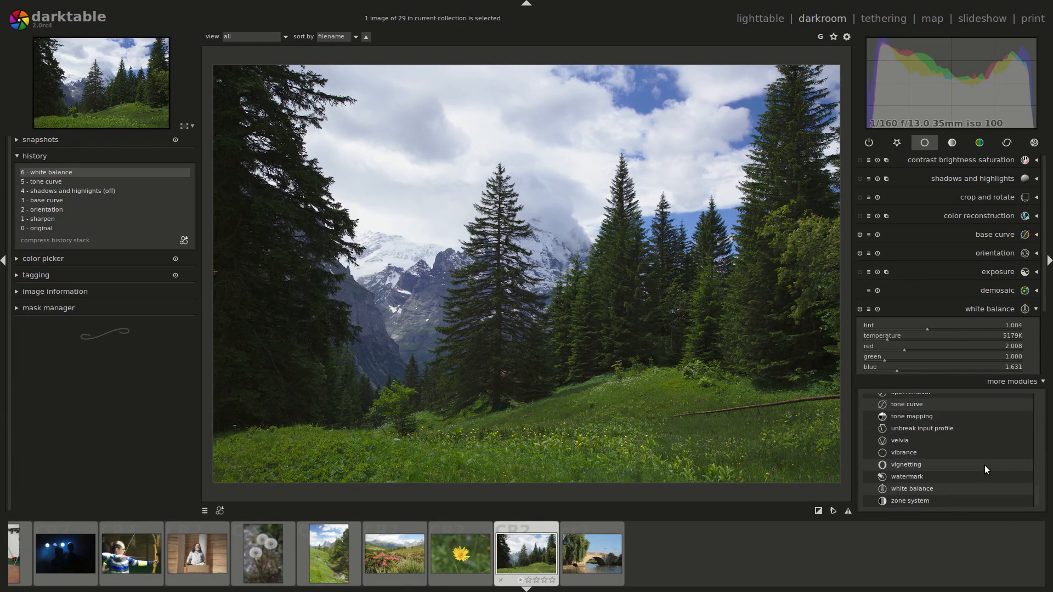
left_click(951, 478)
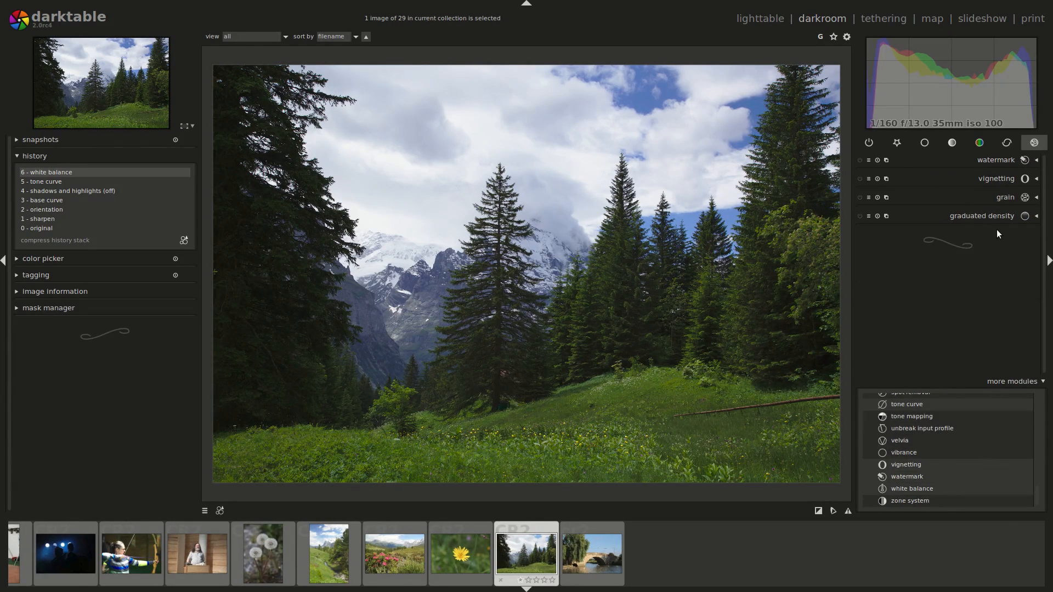
left_click(997, 160)
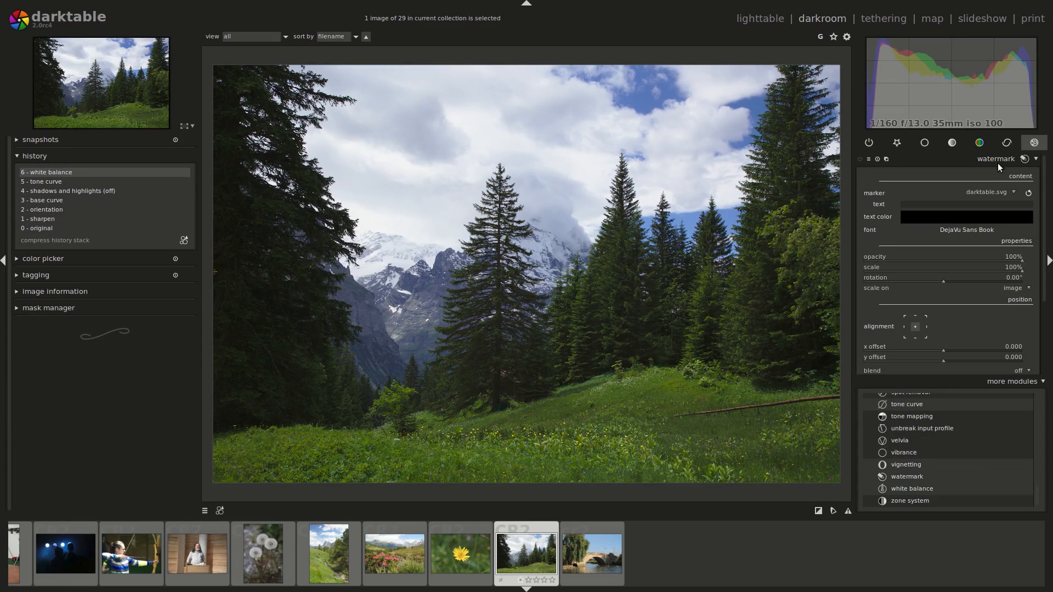
Give the watermark the text "watermark" and set its marker to simple-text.svg.
left_click(930, 206)
type("watermark")
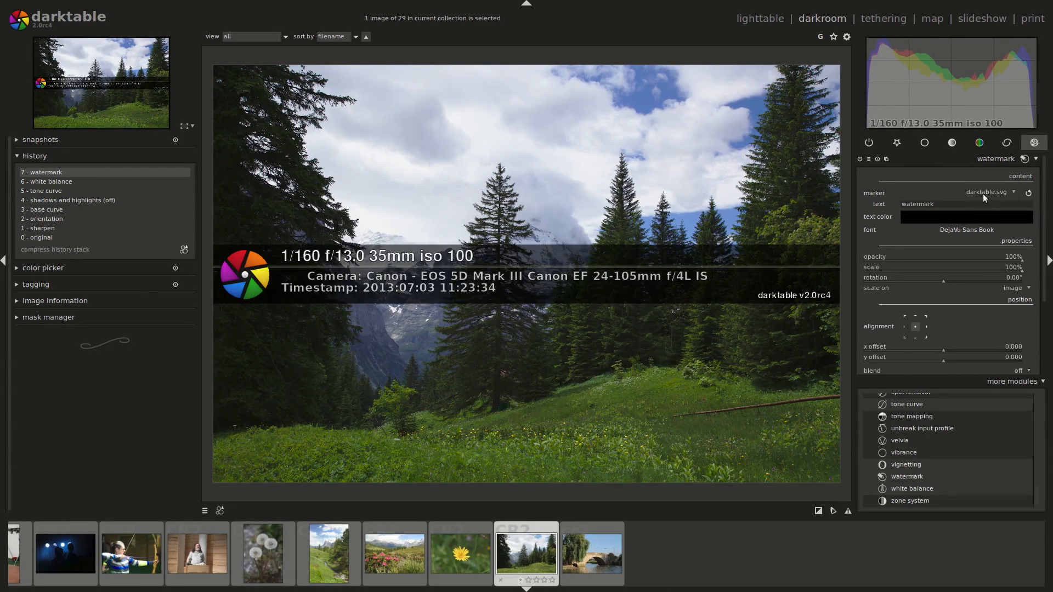
left_click(983, 194)
left_click(999, 171)
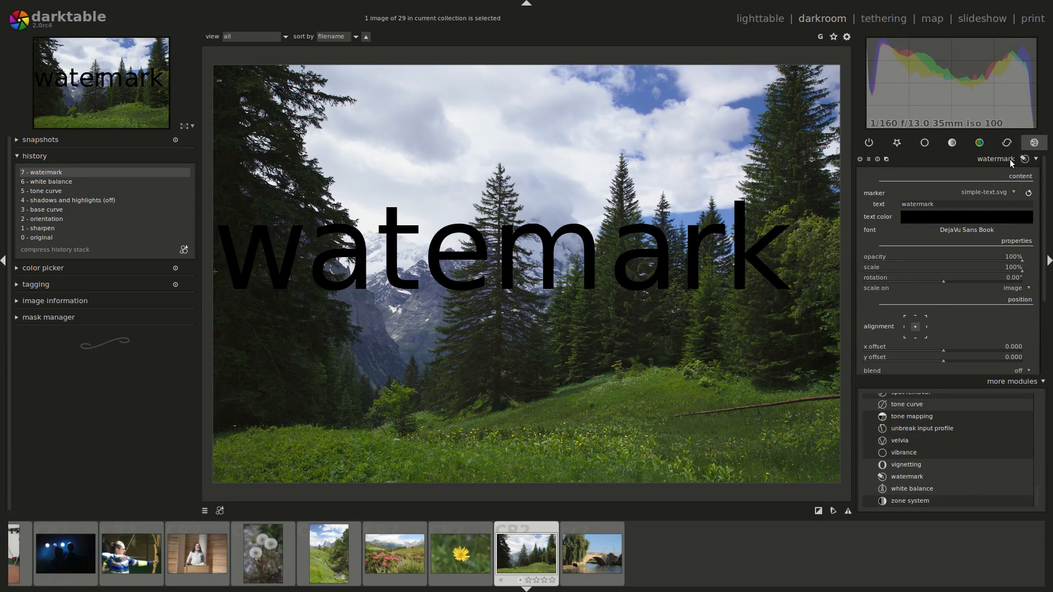
Add the denoise (profiled) module from the full list of modules, view its settings, and collapse it.
left_click(968, 145)
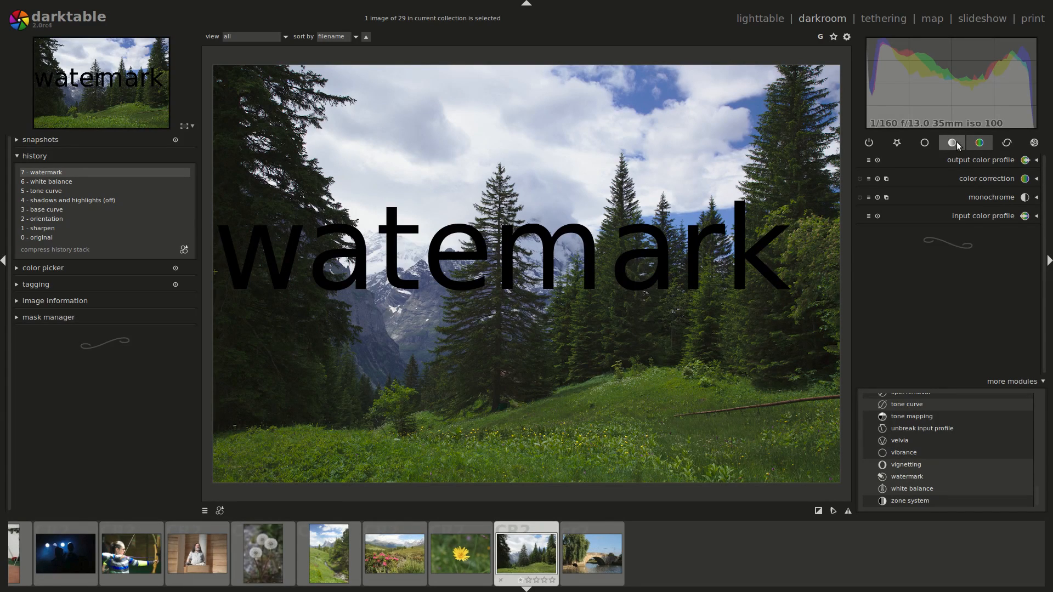
scroll(965, 467, "up", 10)
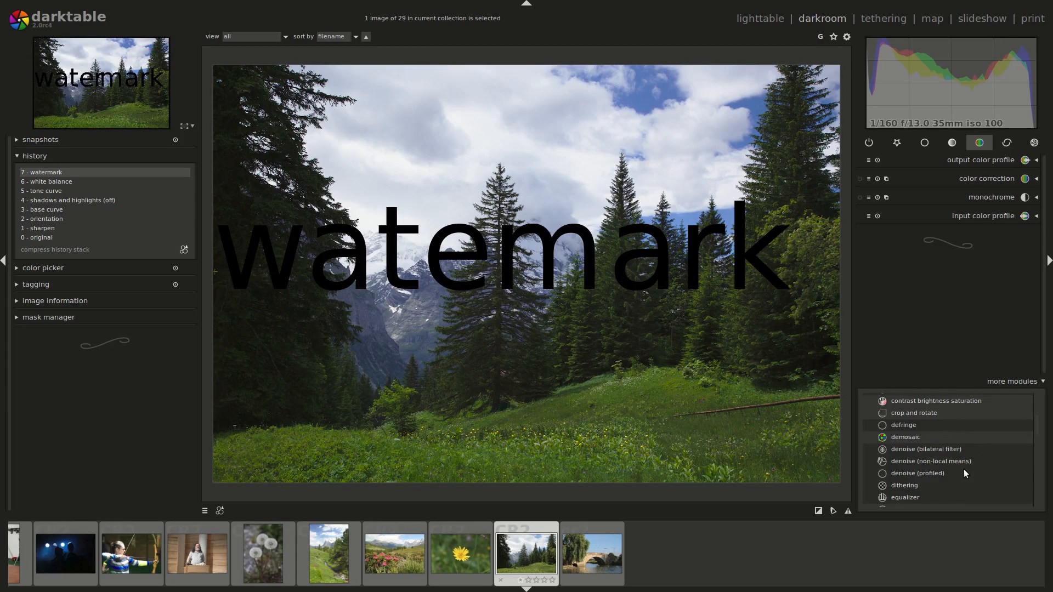
left_click(963, 472)
left_click(1005, 382)
left_click(983, 197)
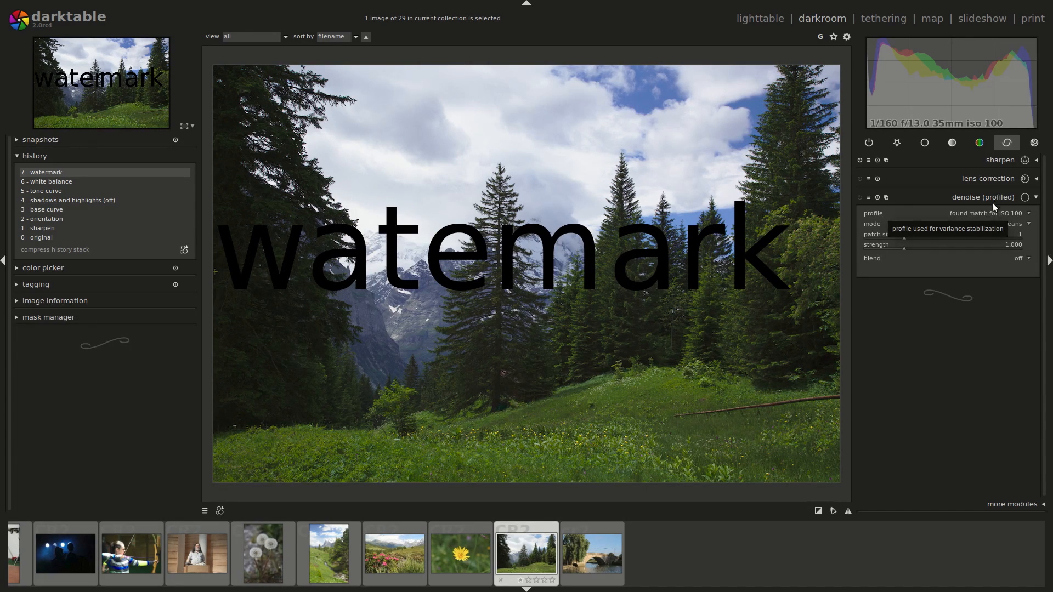
left_click(990, 199)
Find the demosaic module and try its passthrough (monochrome) method on the mountain photo.
left_click(923, 144)
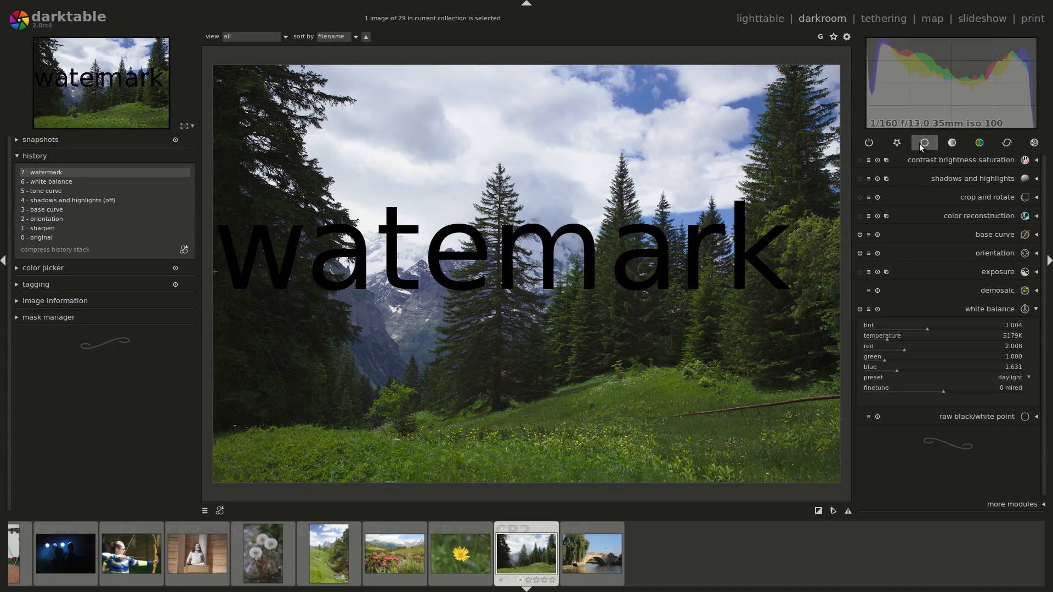
left_click(979, 143)
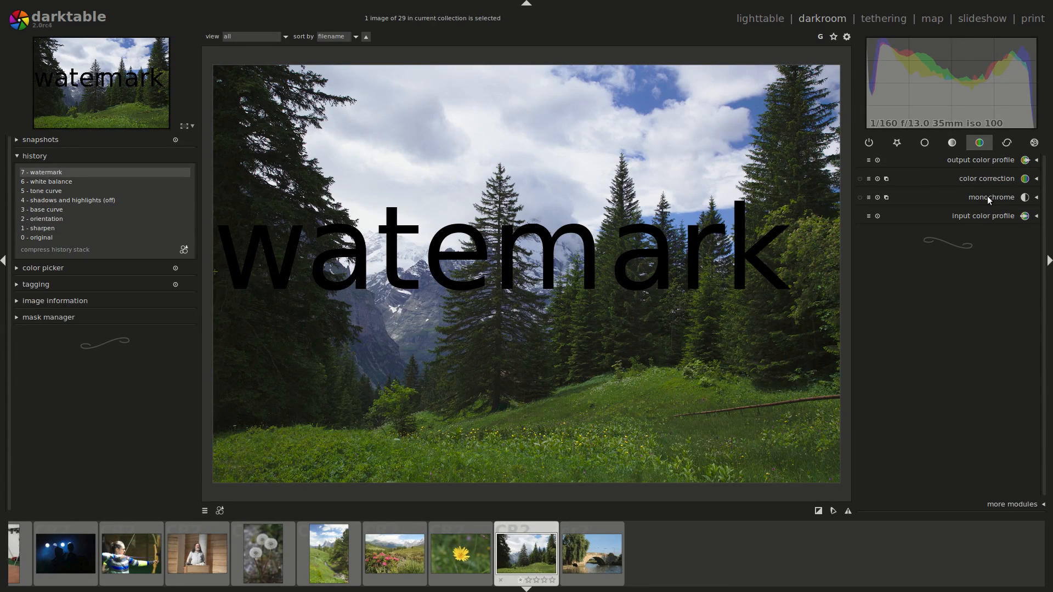
left_click(951, 143)
left_click(924, 143)
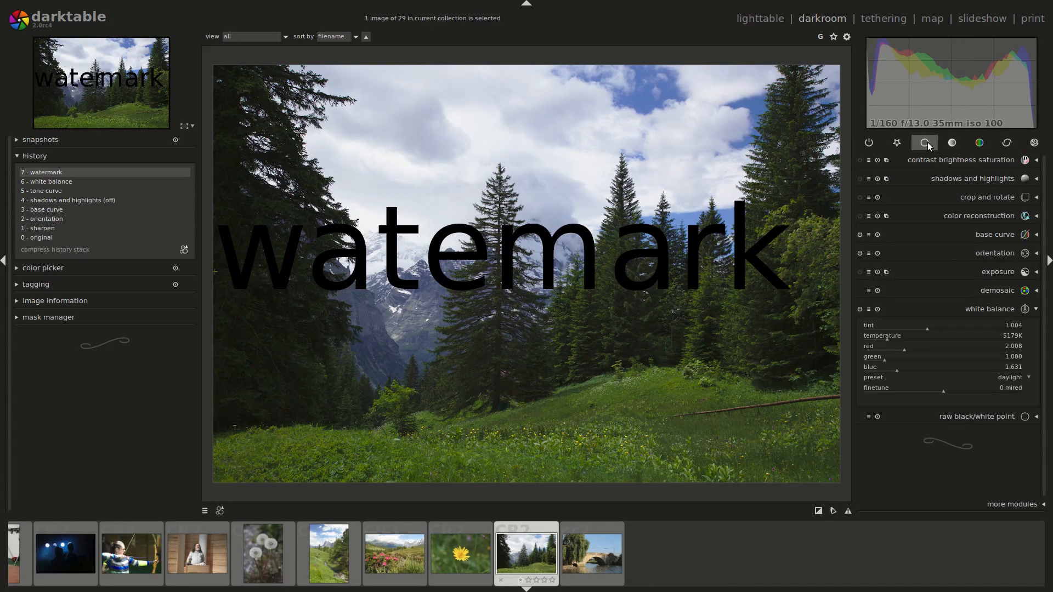
left_click(1001, 291)
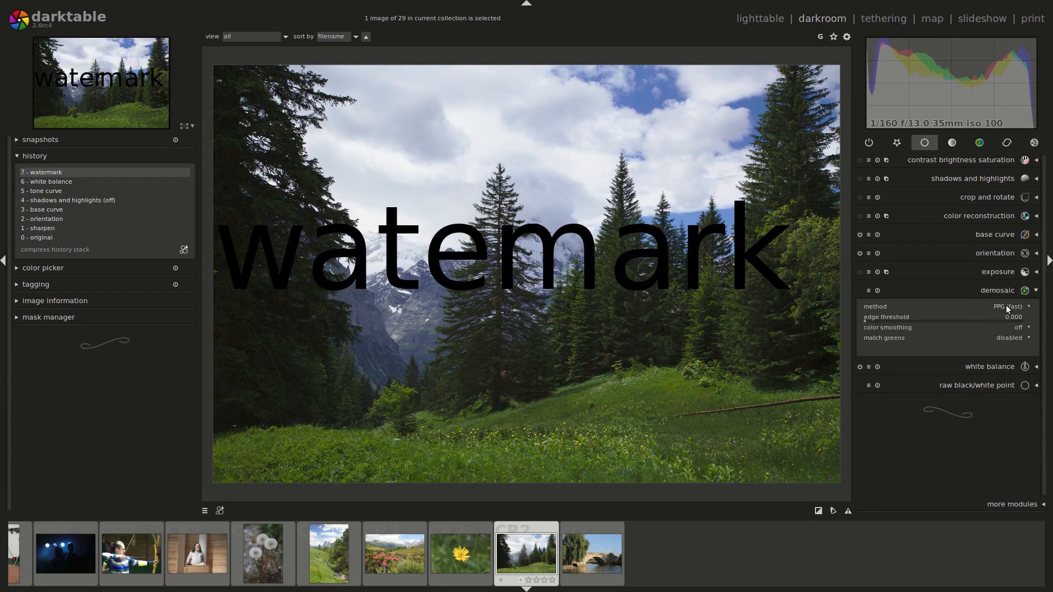
left_click(1006, 307)
left_click(968, 337)
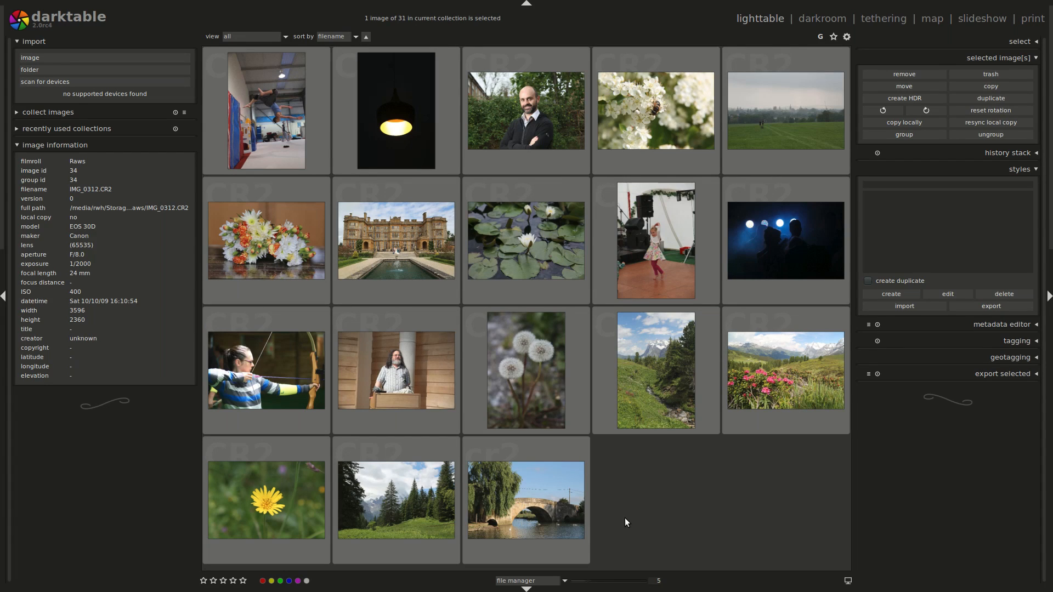
Open the brick building photo IMG_0312.CR2 in the darkroom and enlarge its windows and wall plants to 200%.
scroll(642, 518, "up", 3)
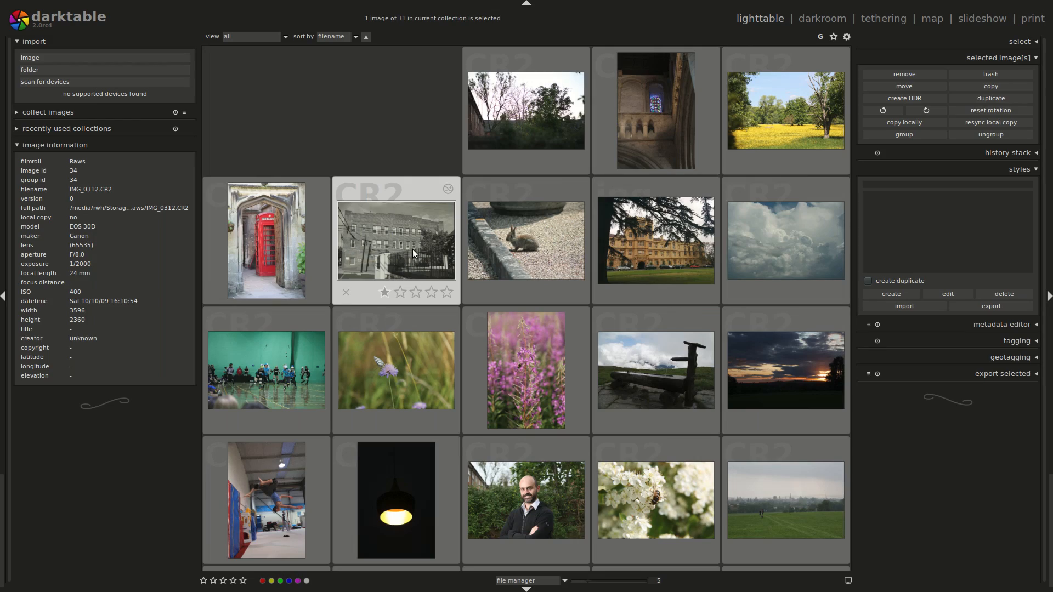
key("d")
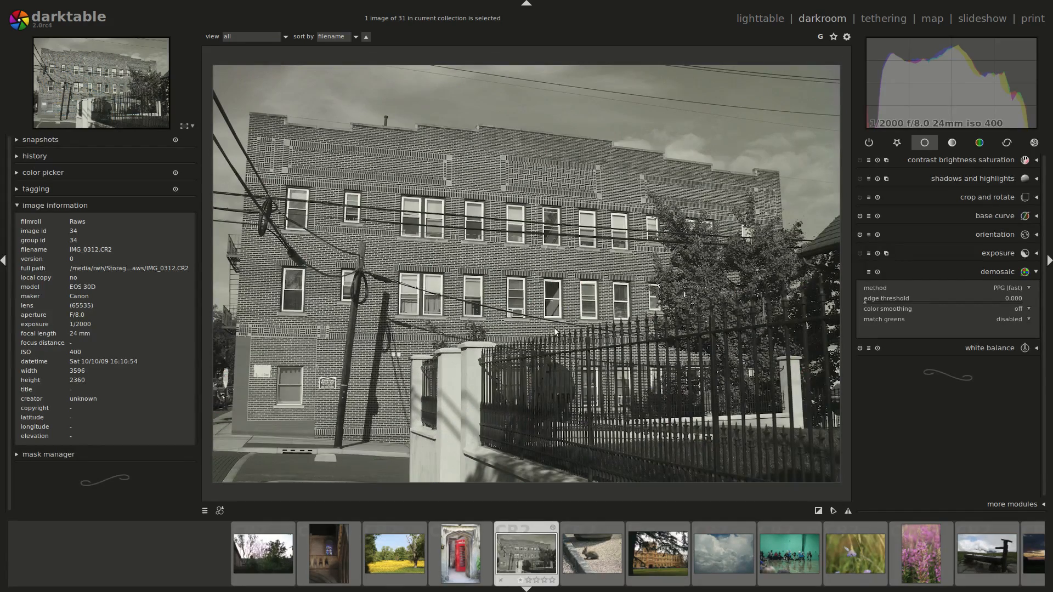
scroll(437, 344, "up", 5)
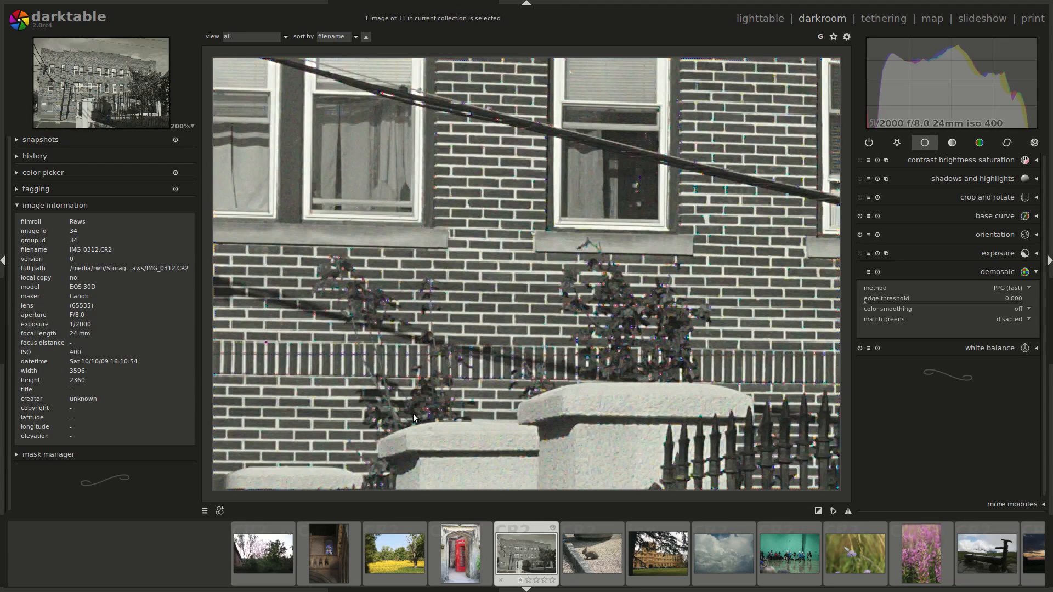
Try the AMaZE (slow) and VNG4 (slow) demosaic methods on the brick building photo before choosing passthrough (monochrome).
left_click(1005, 290)
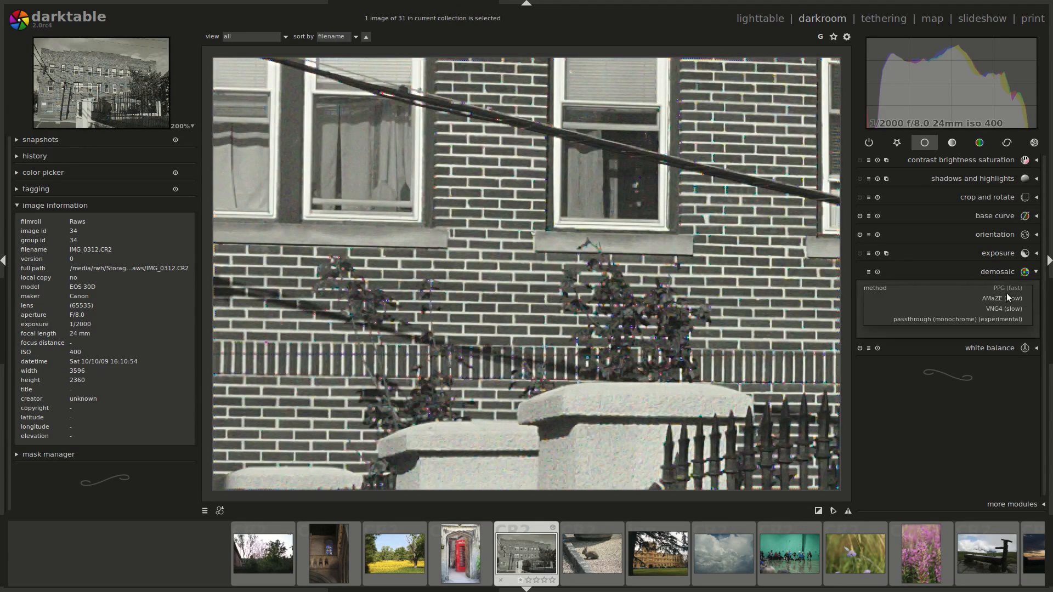
left_click(1005, 297)
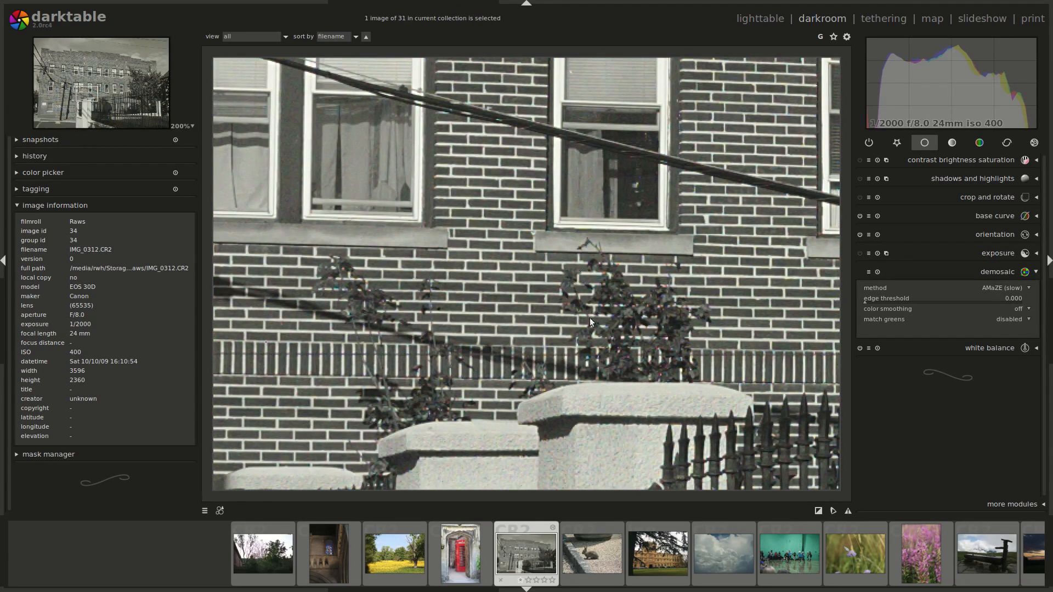
scroll(954, 287, "down", 1)
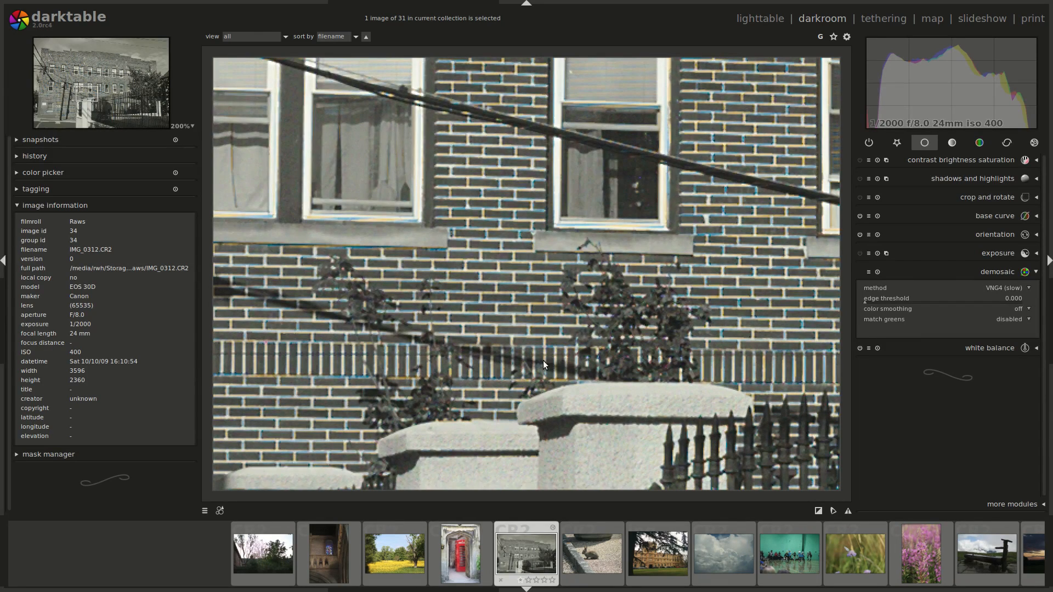
left_click(1003, 288)
left_click(1001, 298)
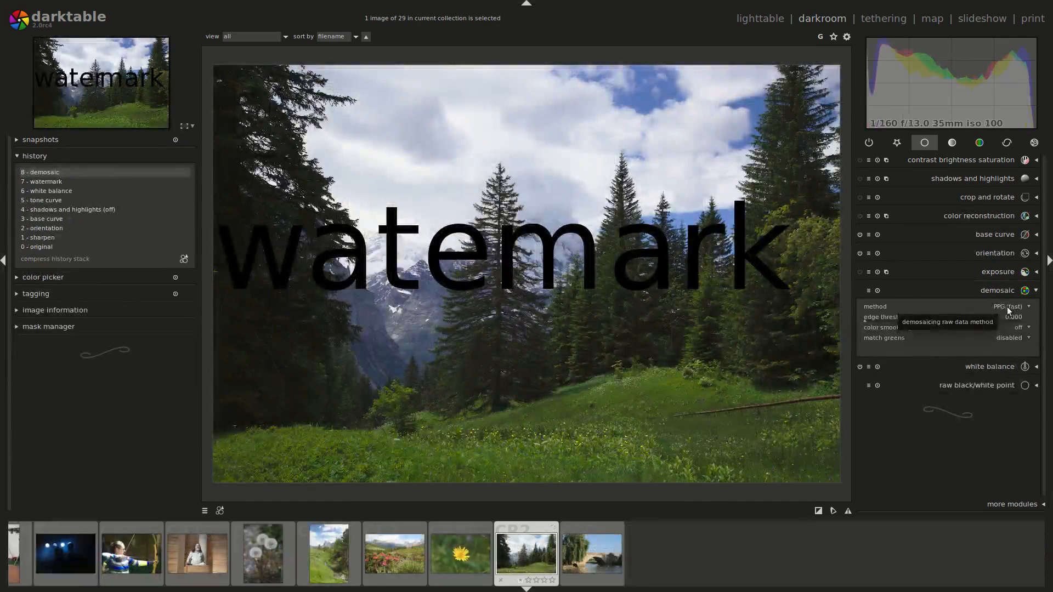
In crop and rotate for the mountain photo, try the 3:1 panorama, golden cut and ISO 216 aspects before setting widescreen 1.85.
left_click(1007, 291)
left_click(982, 198)
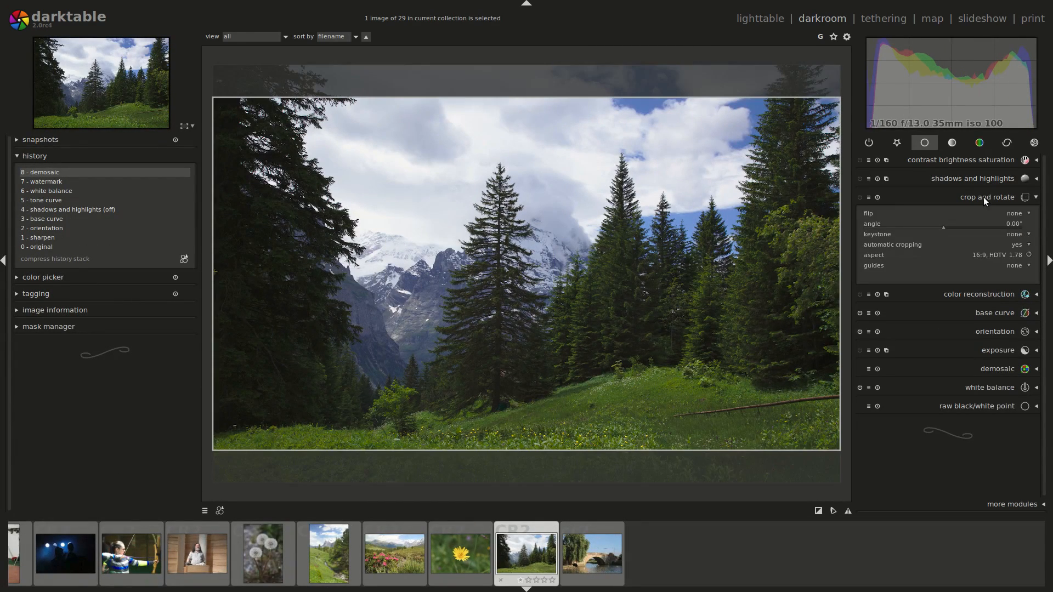
left_click(998, 255)
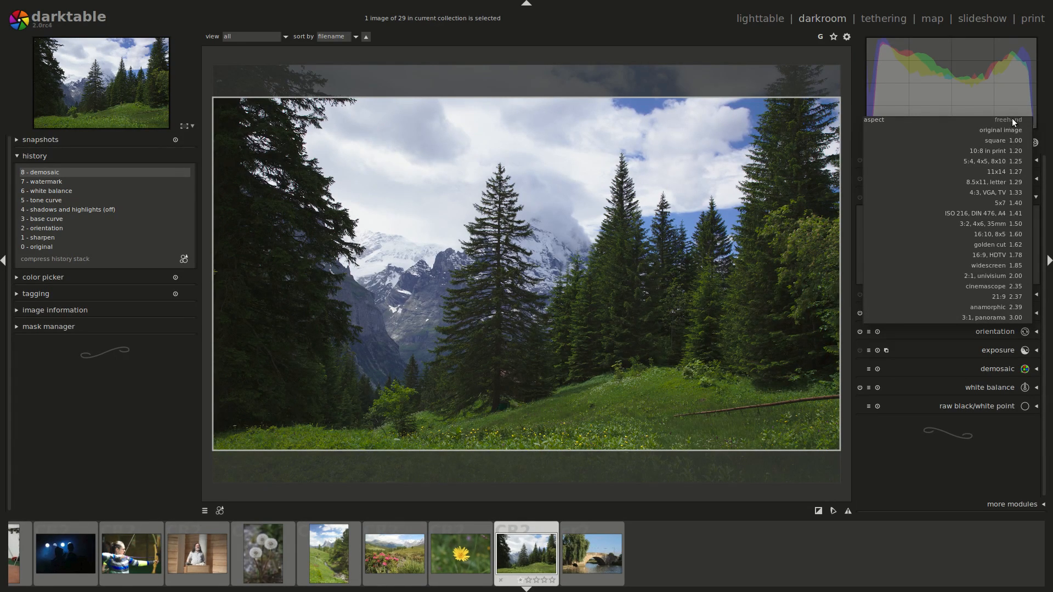
left_click(1015, 318)
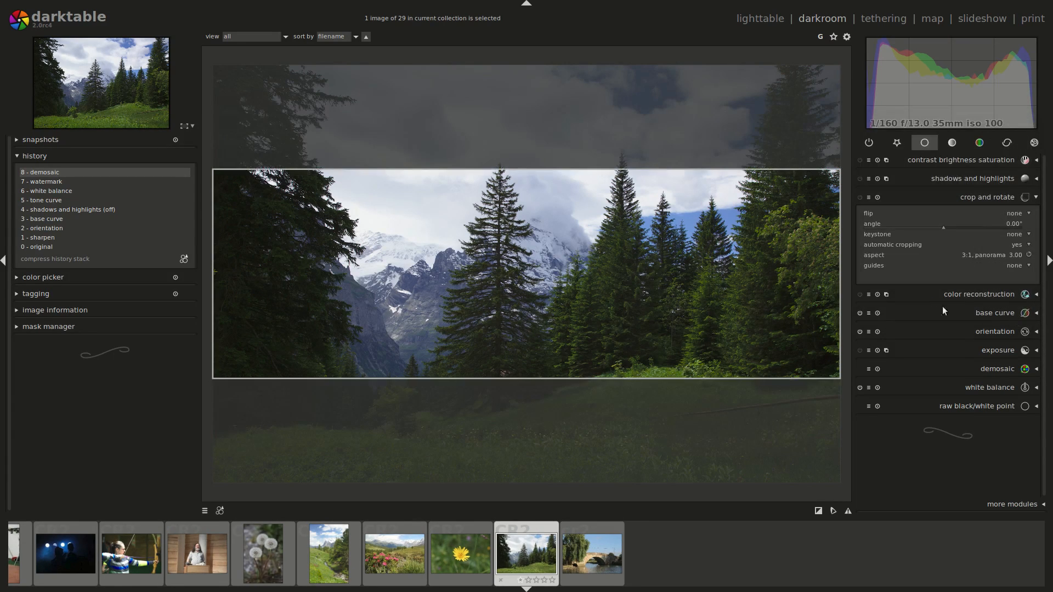
left_click(1007, 256)
left_click(1002, 183)
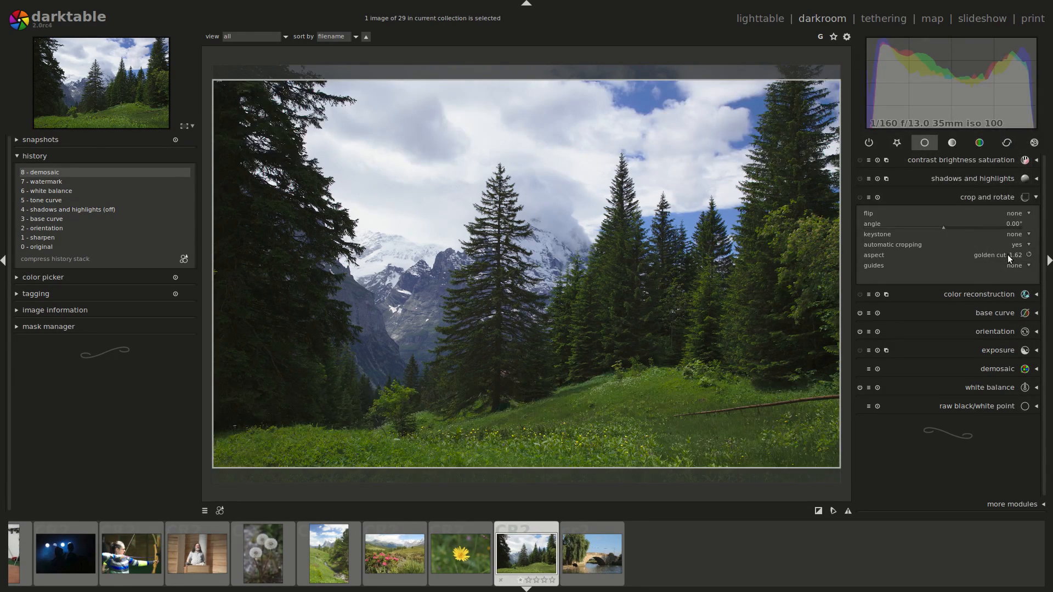
left_click(1007, 254)
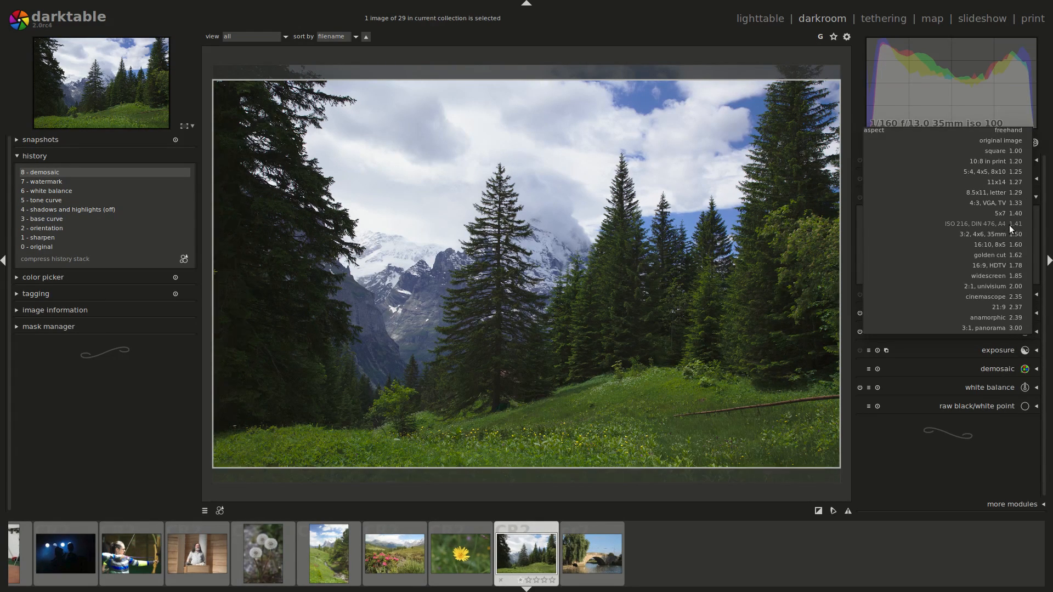
left_click(1011, 225)
left_click(1015, 255)
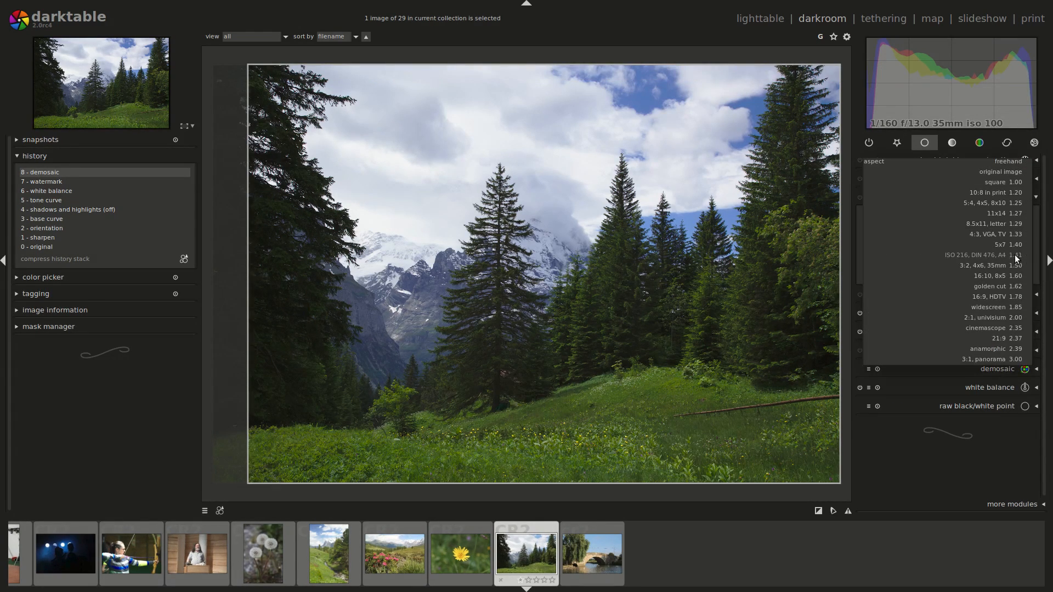
left_click(1012, 305)
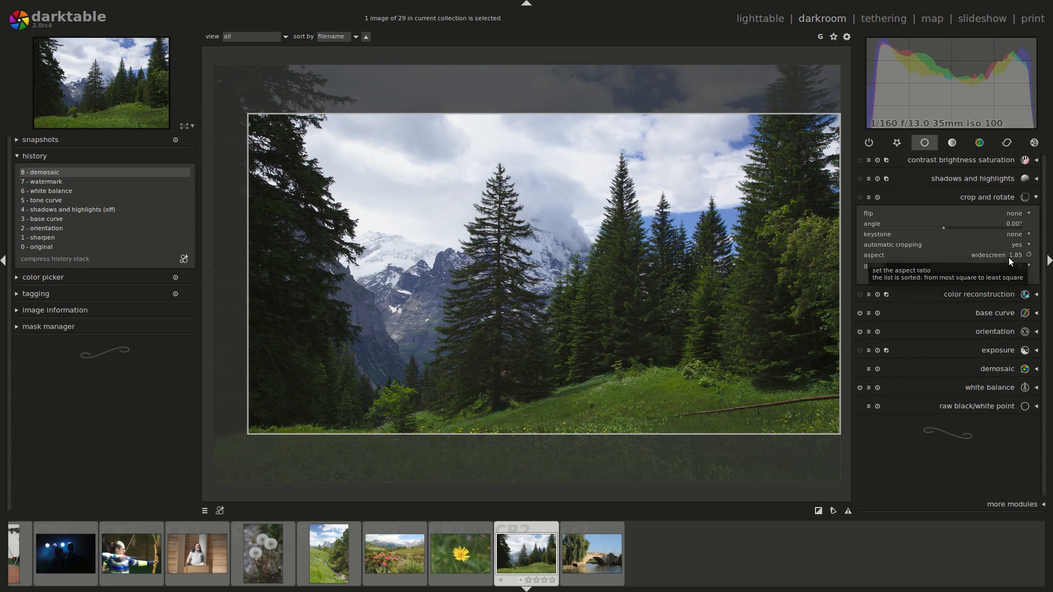
Open a terminal, change to the .config/darktable/ directory and list its files.
key("ctrl+alt+t")
type("cd .config/darktable/")
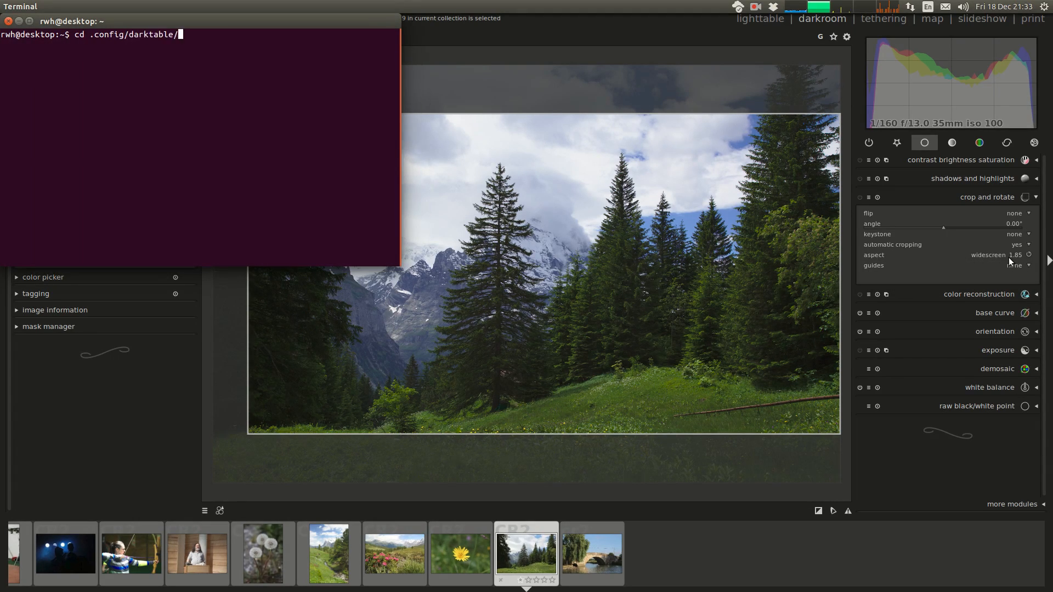
key("Return")
type("ls")
key("Return")
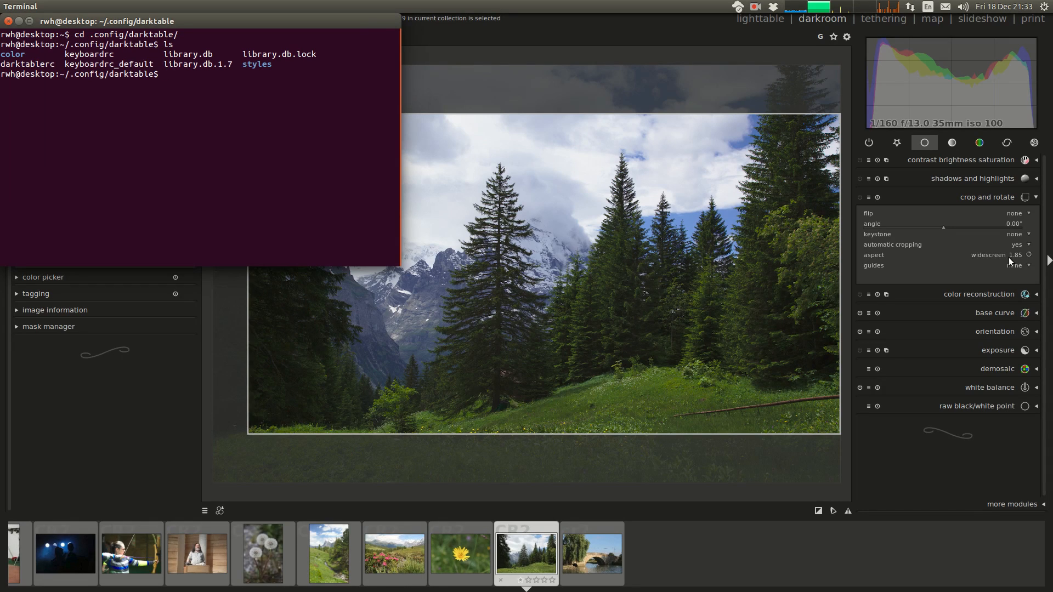
Open the darktablerc configuration file in vim.
type("vim d")
key("Tab")
key("Return")
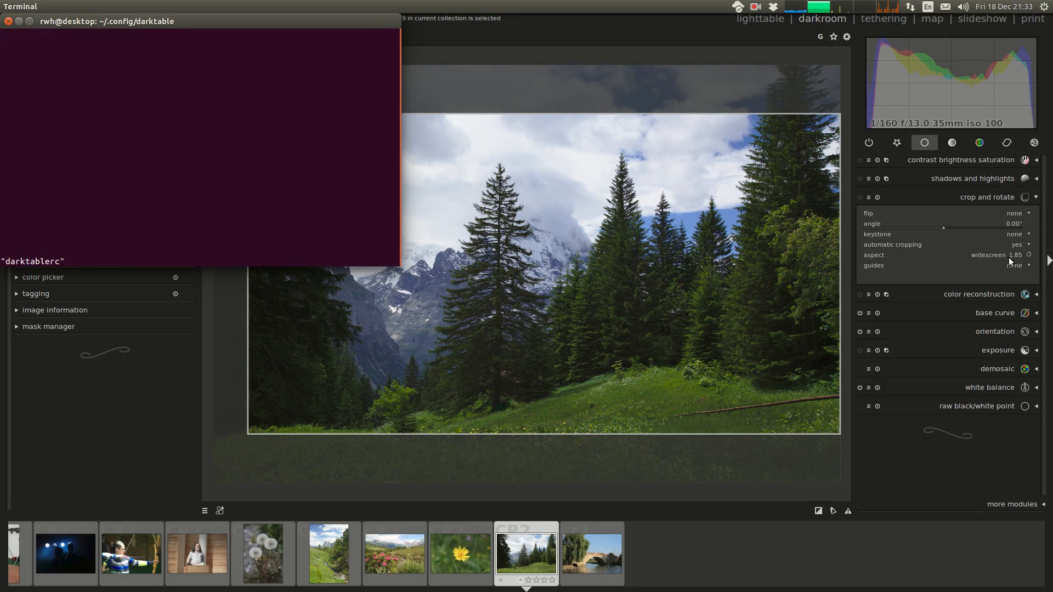
Look through the plugins/darkroom entries in the darktablerc file and quit vim without saving.
key("End")
key("Page_Down")
key("Page_Down")
key("Page_Down")
key("Page_Down")
key("Page_Down")
key("Page_Down")
key("Page_Down")
key("Page_Down")
key("Page_Down")
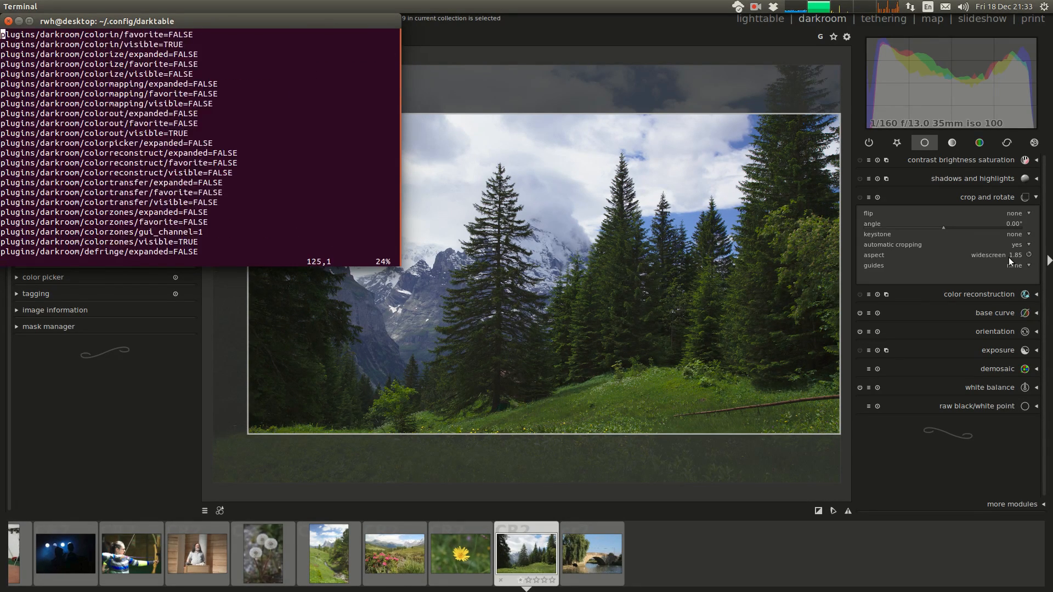
type(":q")
key("Return")
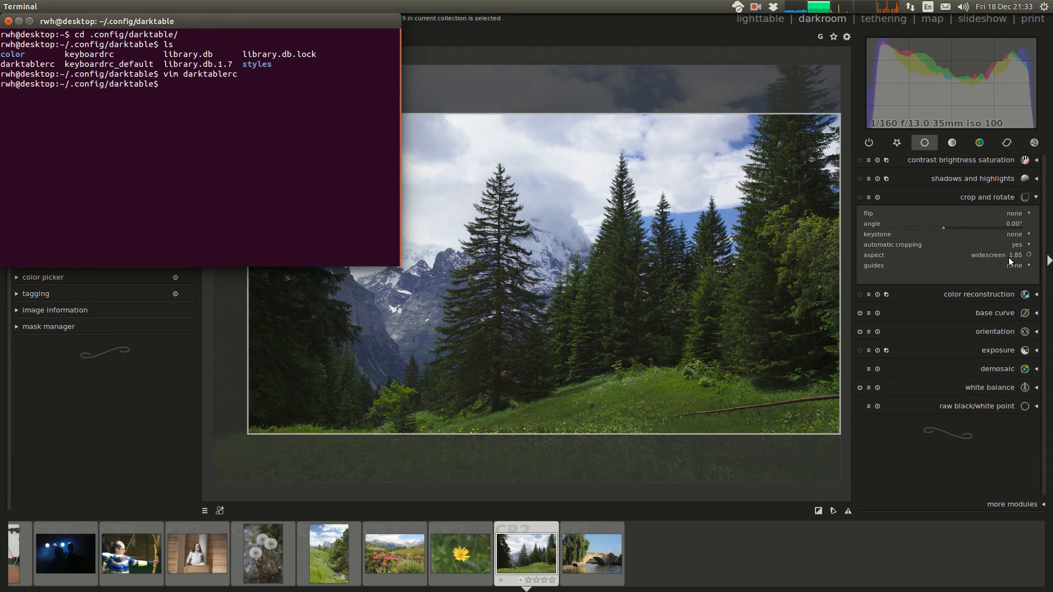
Switch back to darktable and enter the custom crop aspects 10:5 and 10:1 in crop and rotate.
left_click(952, 275)
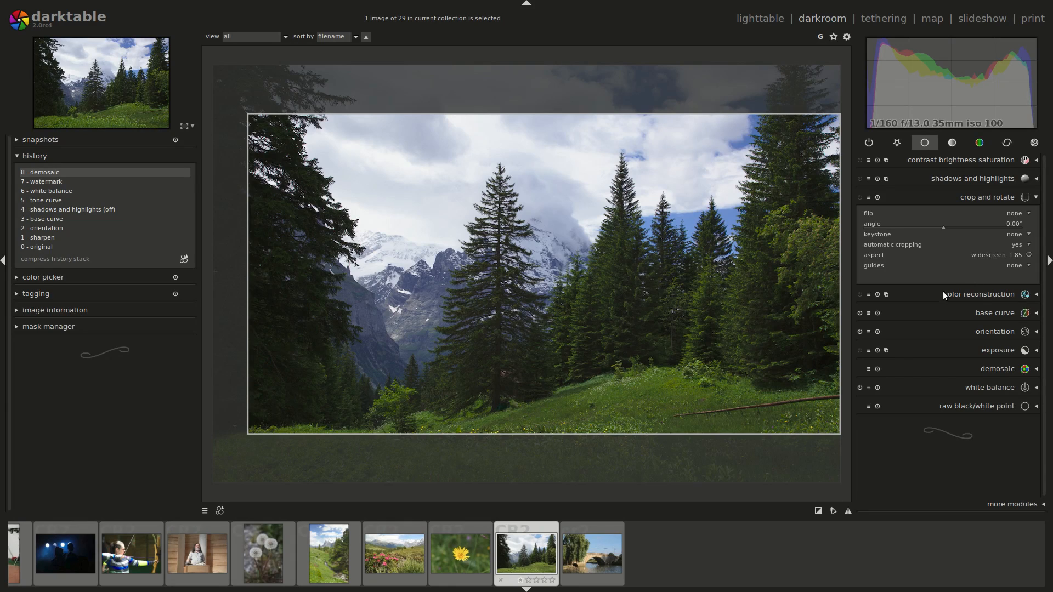
left_click(1010, 256)
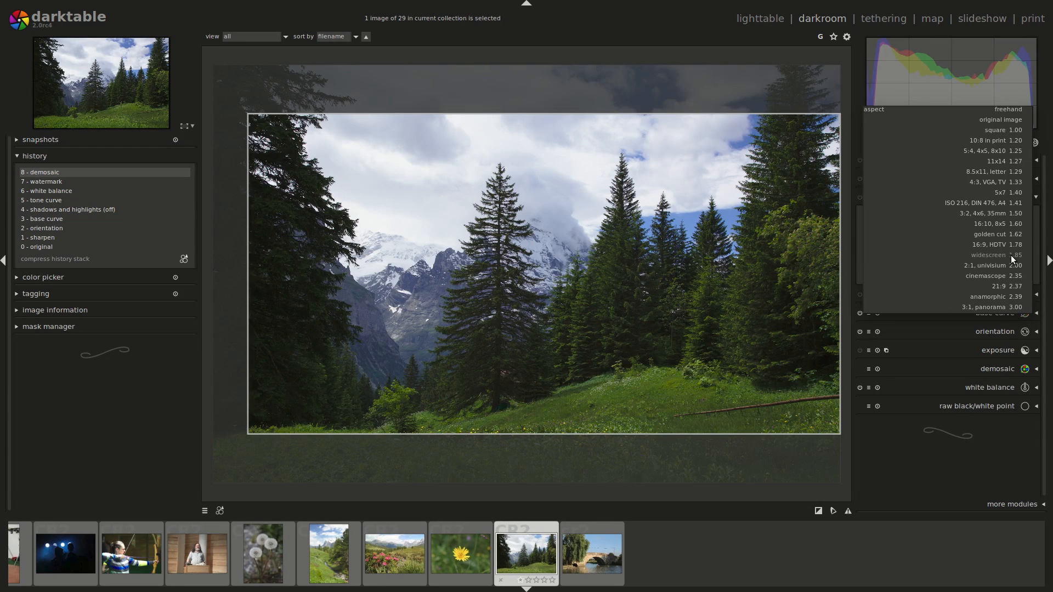
type("10:5")
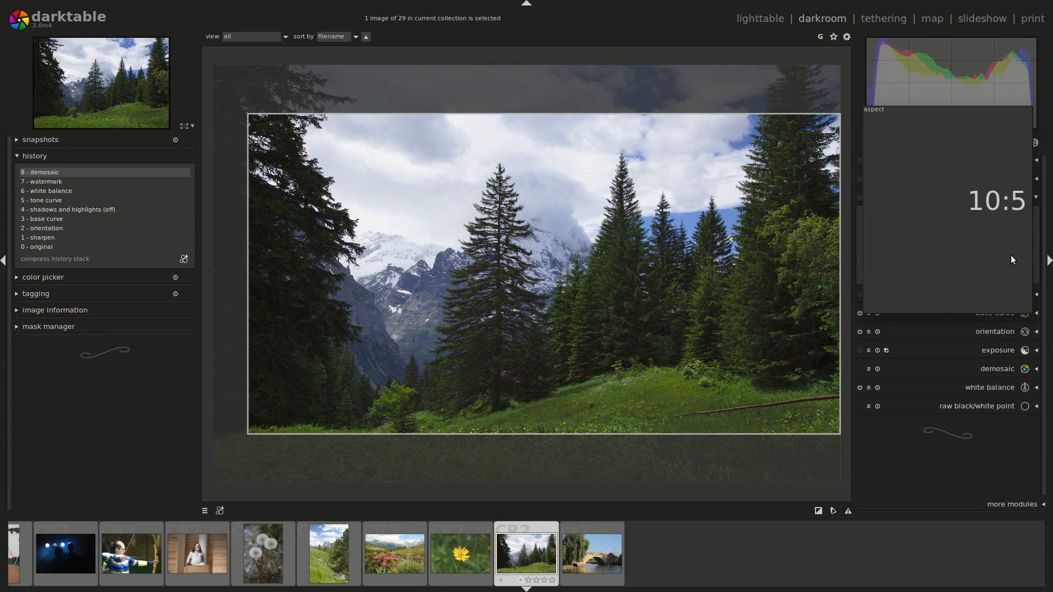
key("Return")
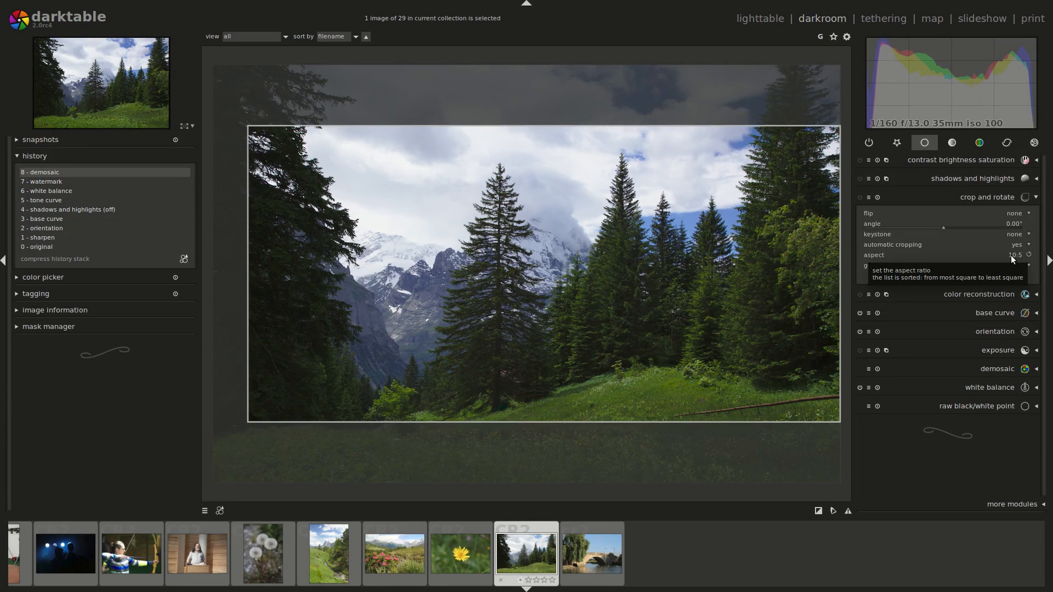
left_click(1012, 256)
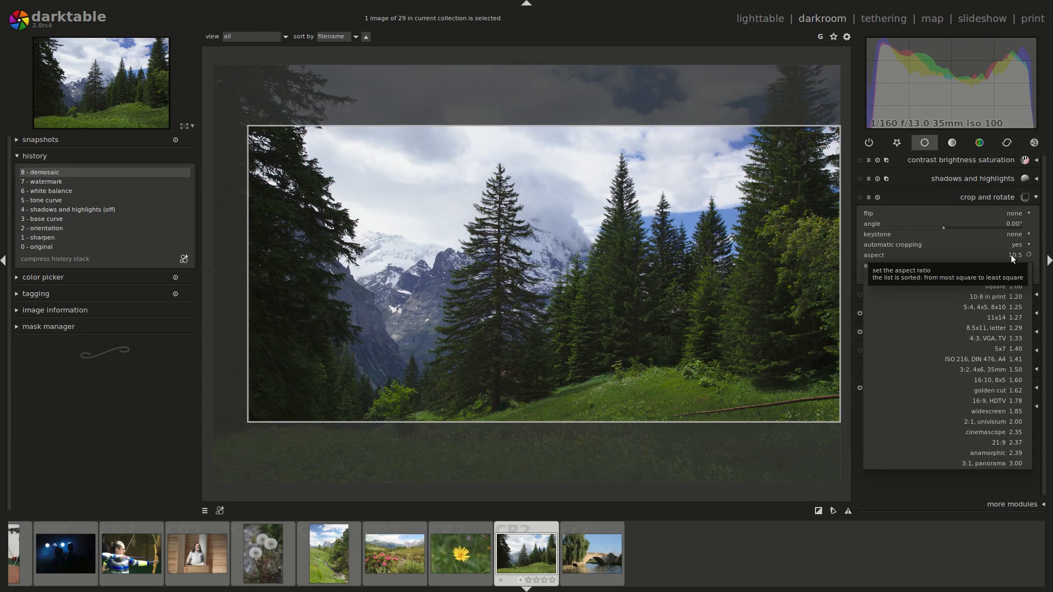
type("10:1")
key("Return")
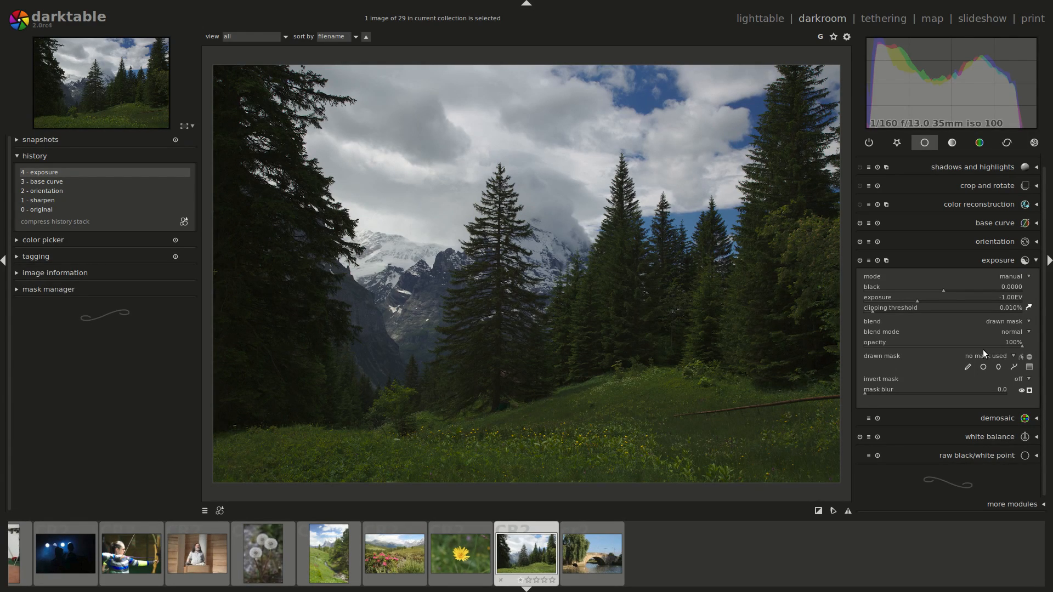
Start a drawn brush mask in the exposure module and try smaller and larger brush sizes over the mountain photo.
left_click(968, 367)
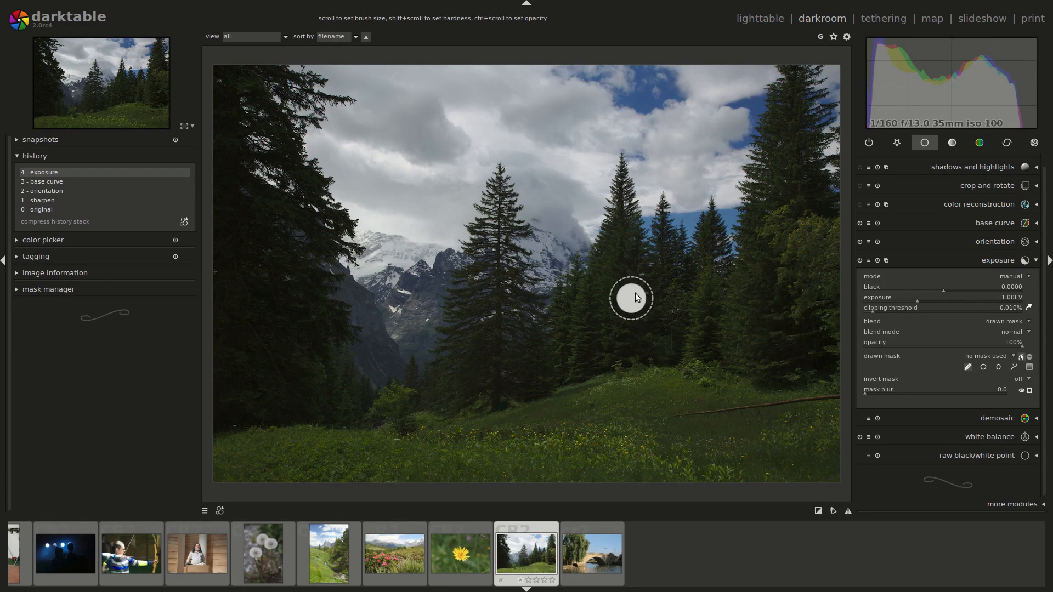
scroll(597, 279, "up", 5)
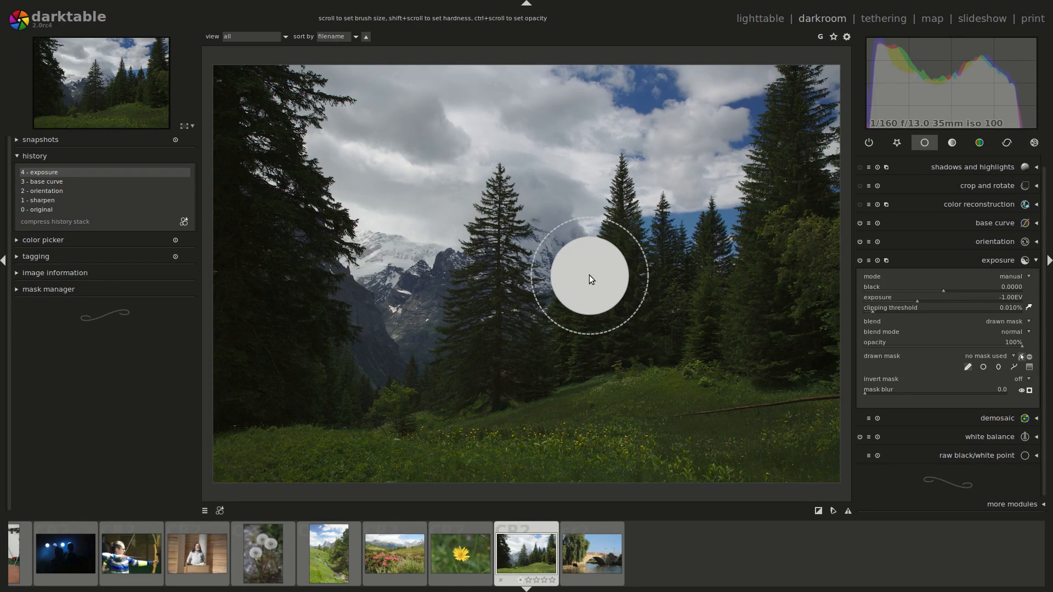
scroll(590, 274, "down", 12)
scroll(589, 274, "up", 11)
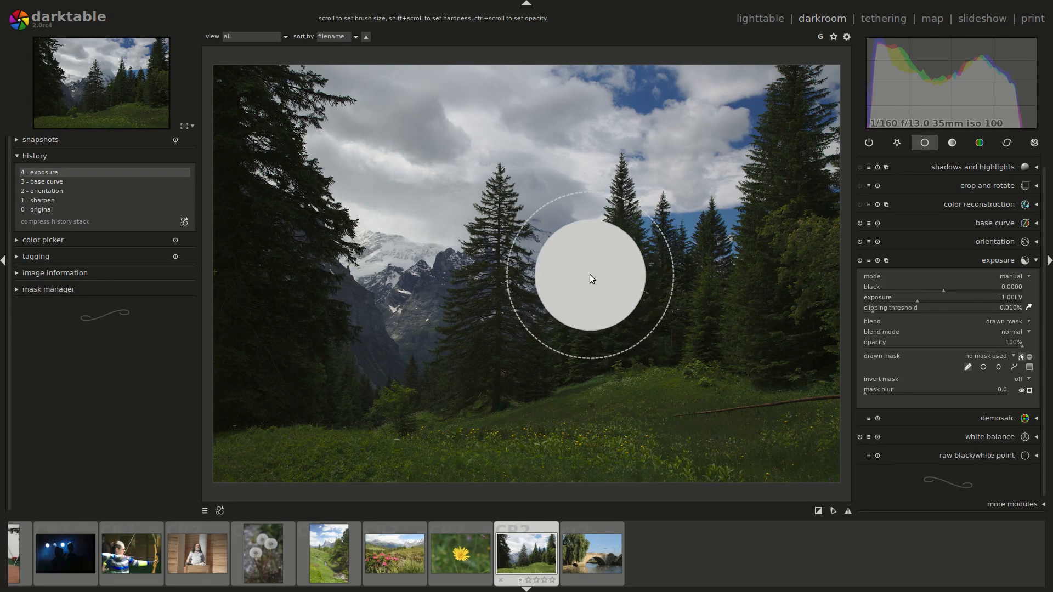
scroll(590, 274, "up", 12)
scroll(589, 274, "down", 8)
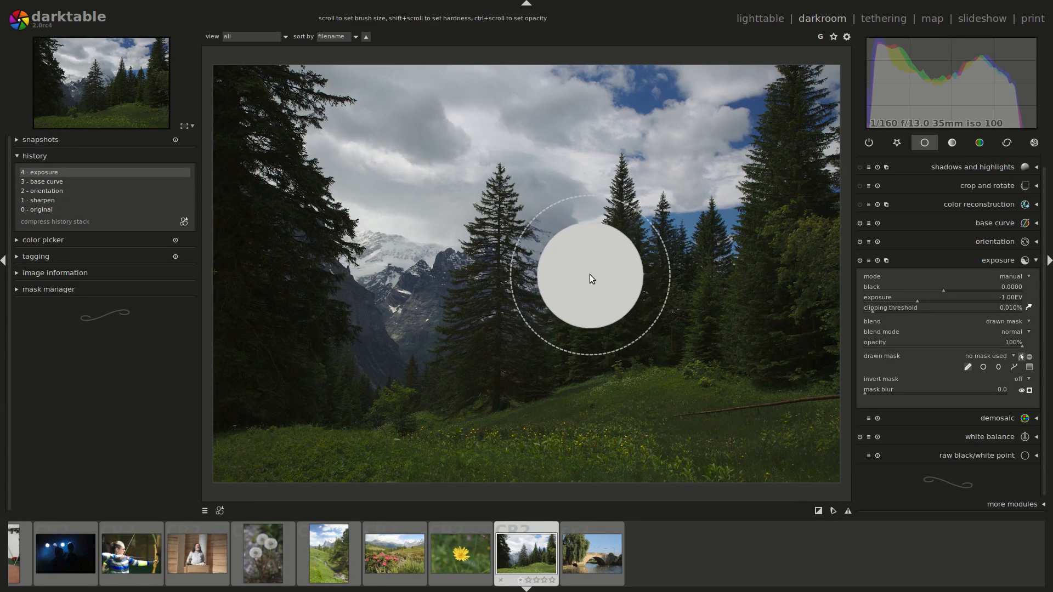
Vary the mask brush's opacity, hardness and size, finishing with full opacity and a softer edge.
scroll(590, 274, "down", 4, "ctrl")
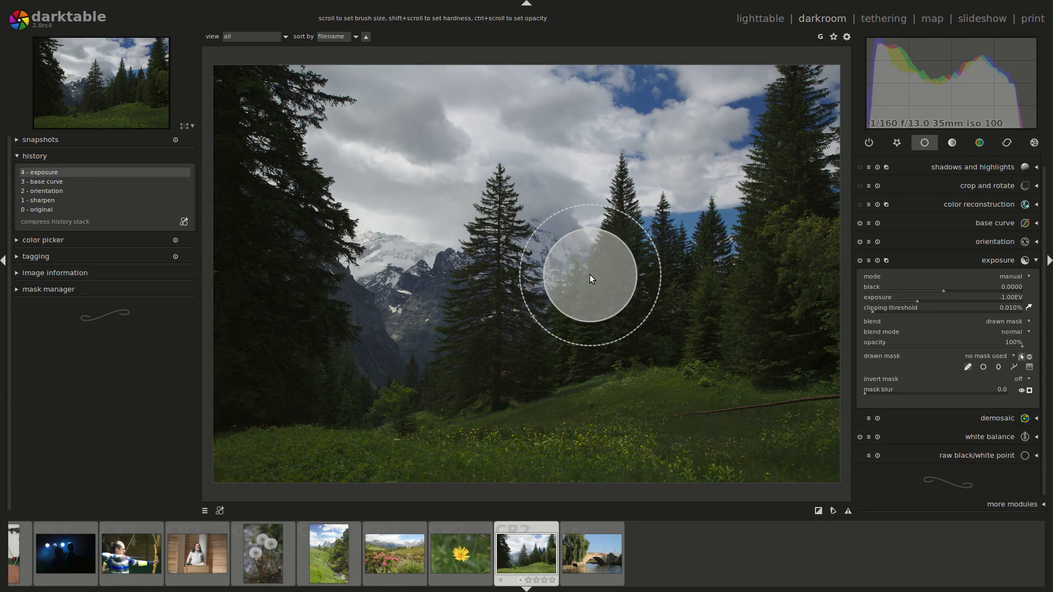
scroll(590, 274, "up", 4, "ctrl")
scroll(590, 274, "down", 4, "ctrl")
scroll(590, 275, "up", 4, "ctrl")
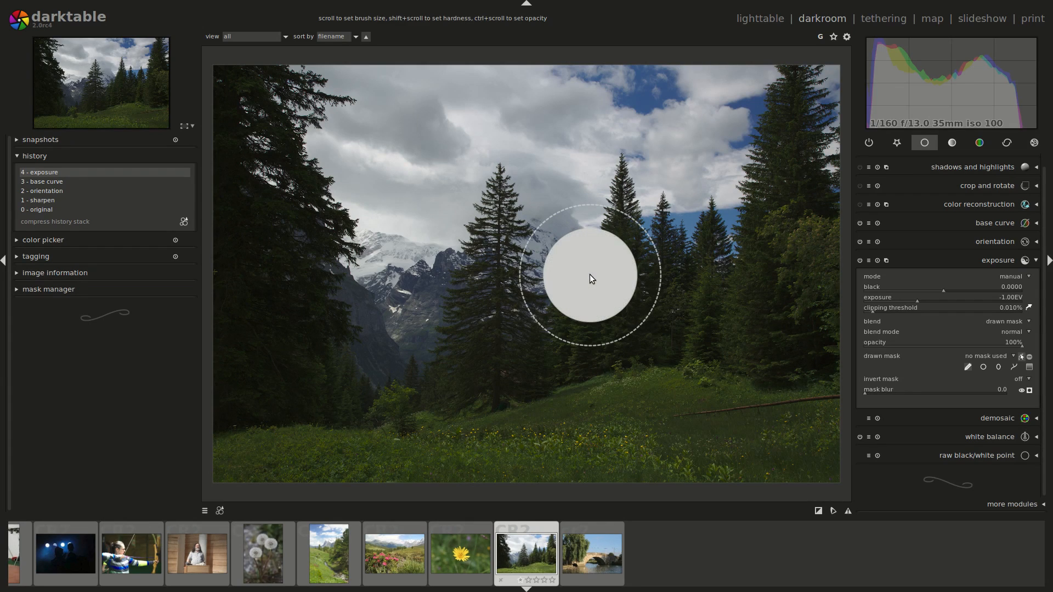
scroll(590, 274, "up", 3, "shift")
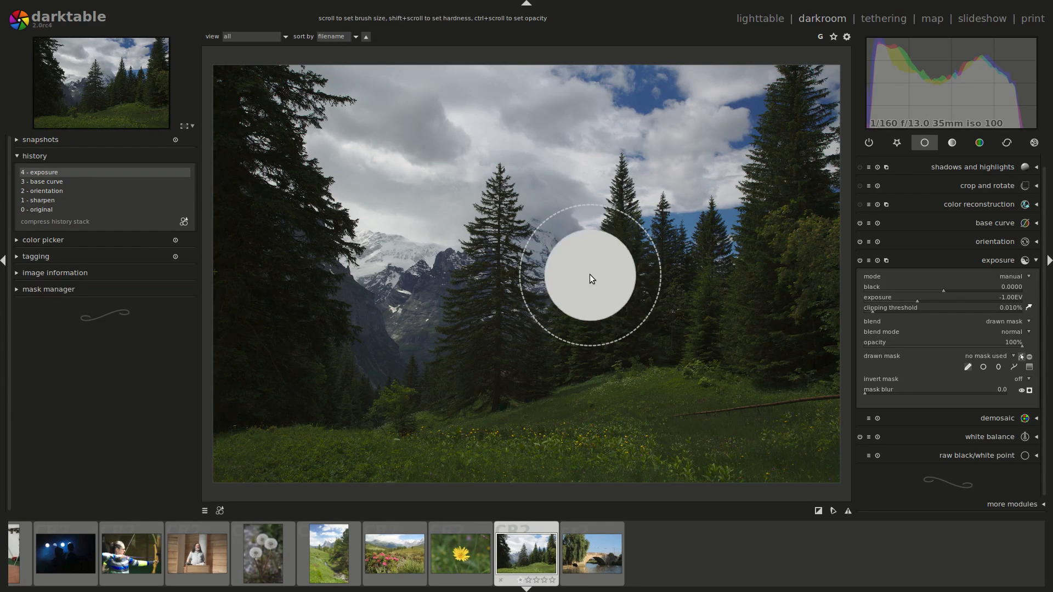
scroll(590, 274, "up", 2)
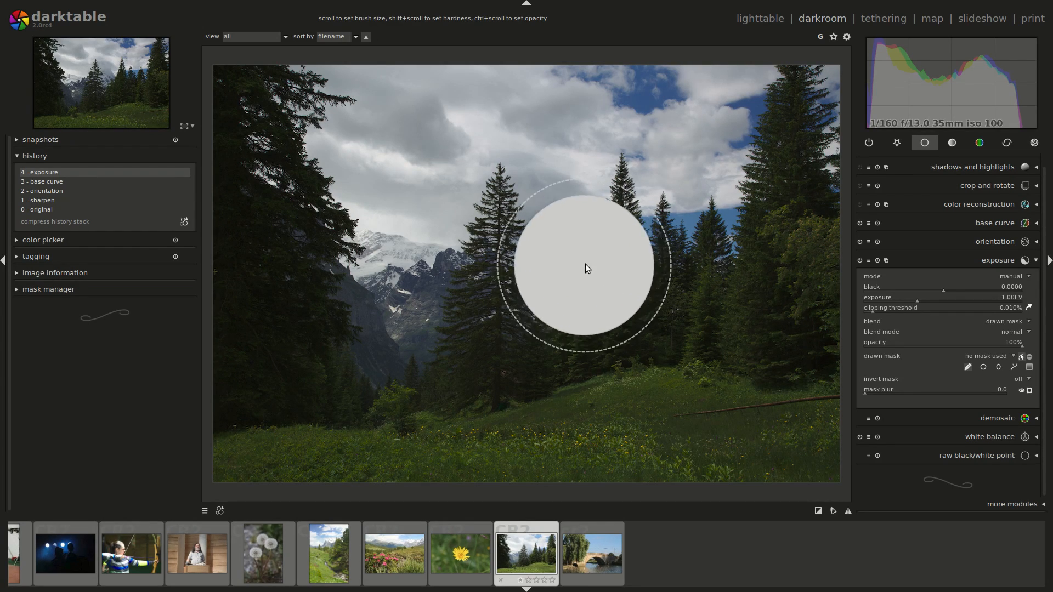
scroll(585, 270, "down", 3)
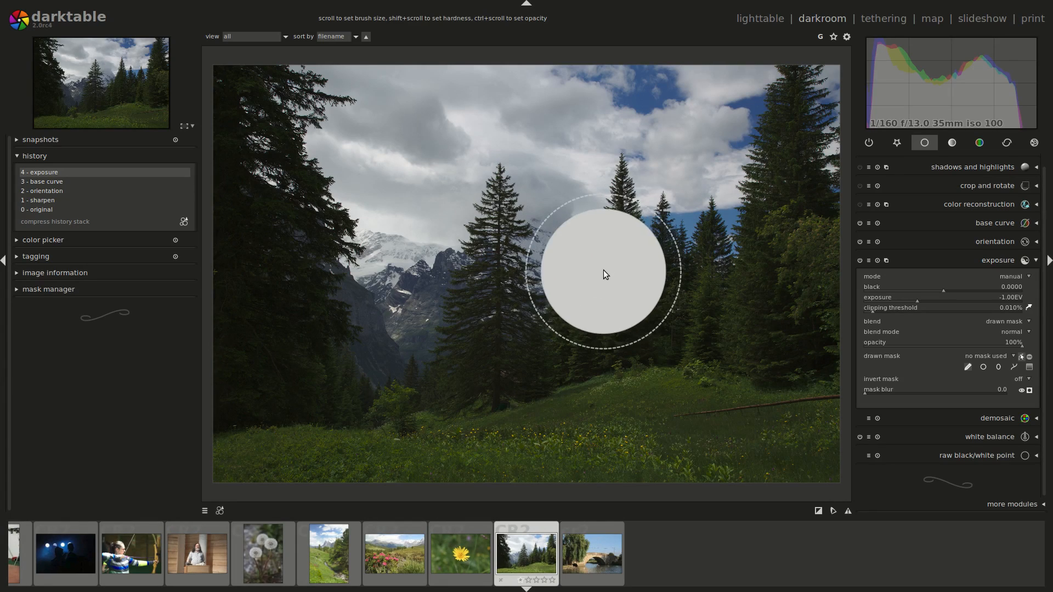
scroll(605, 273, "down", 3, "shift")
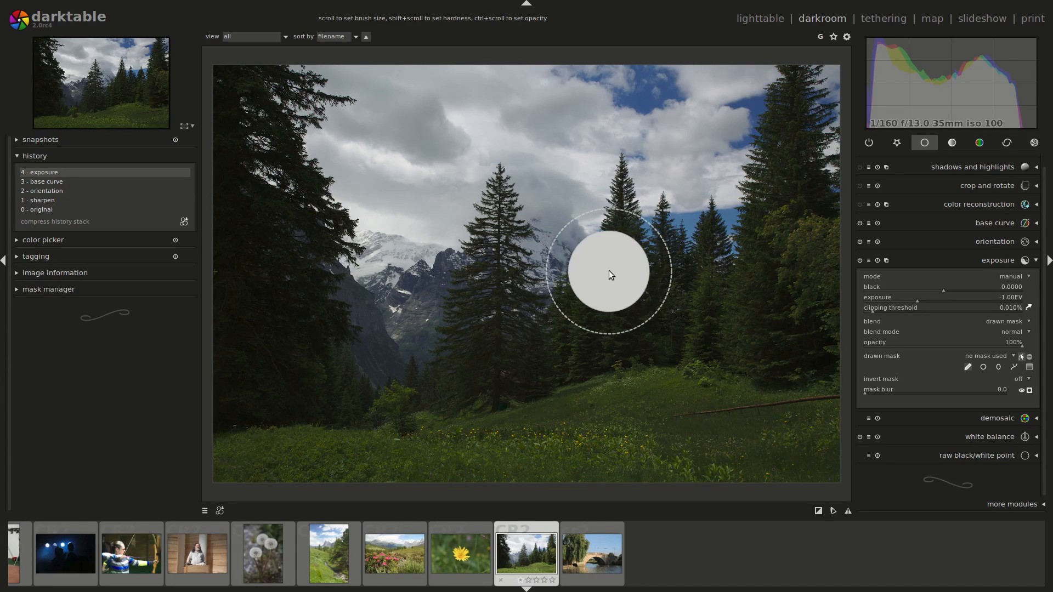
scroll(609, 272, "up", 2, "ctrl")
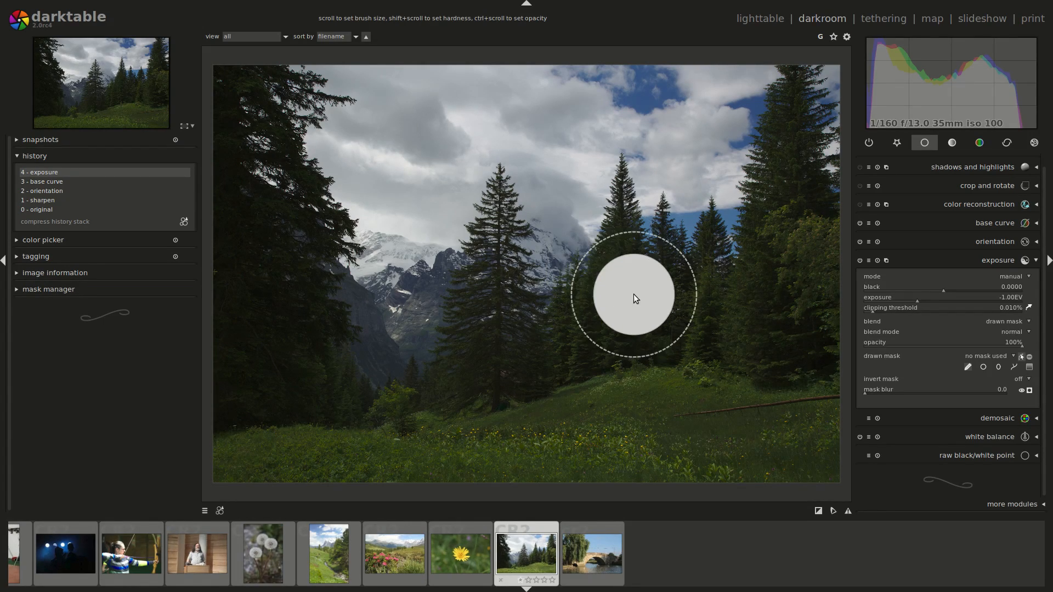
Enable the shadows and highlights module with its default settings on the mountain photo.
left_click(978, 173)
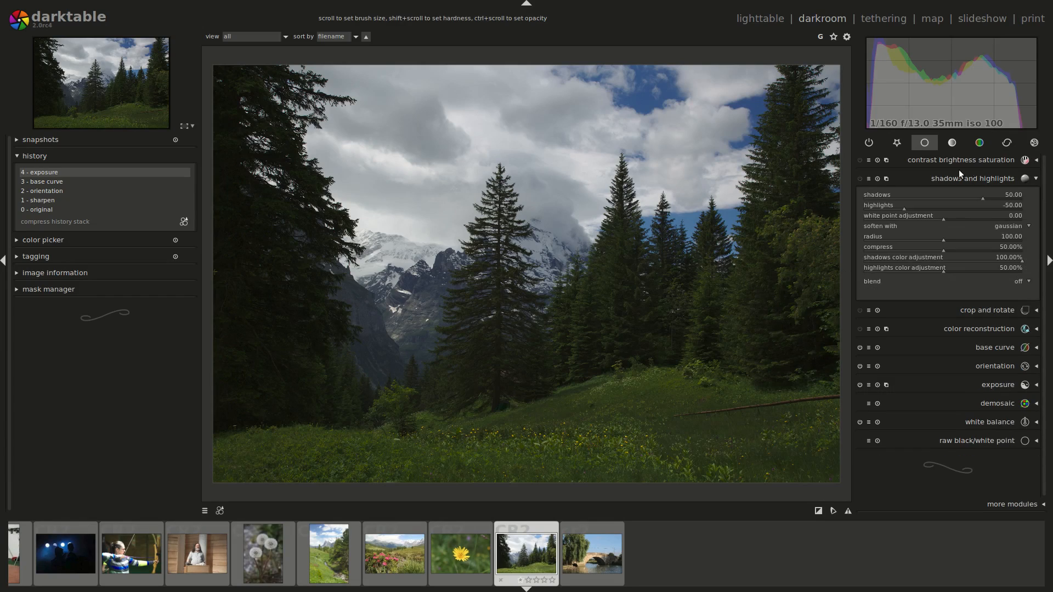
left_click(864, 178)
left_click(859, 179)
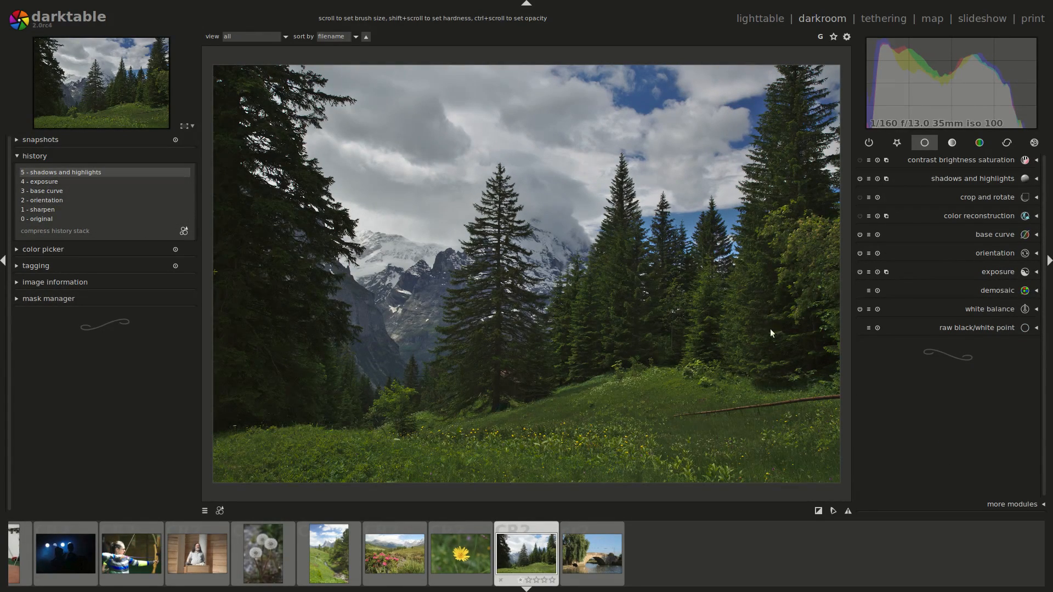
Switch the edit history between base curve and shadows and highlights, reopening the mountain photo from the lighttable in between.
left_click(61, 192)
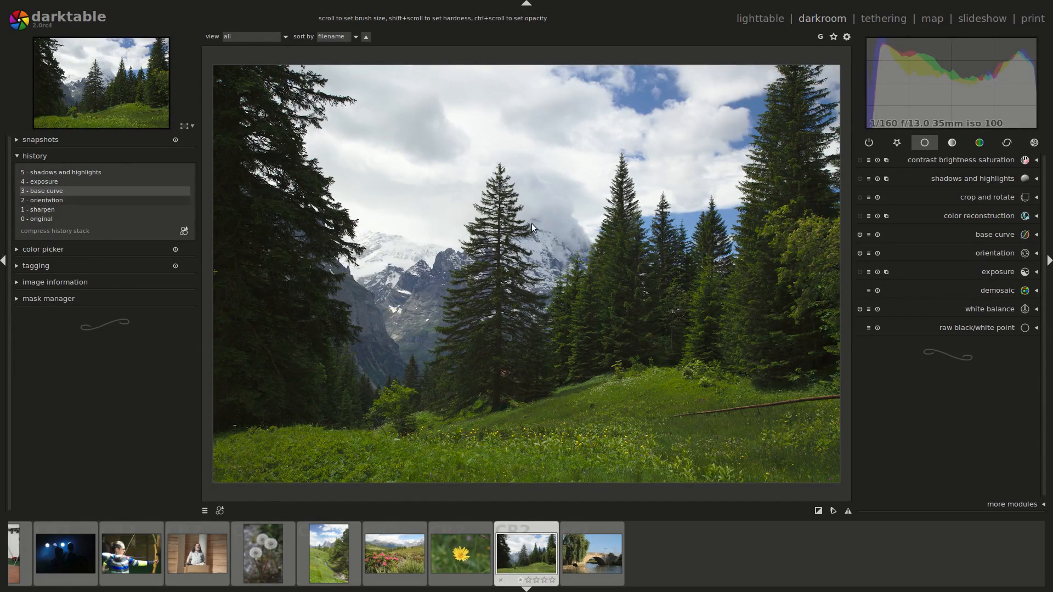
left_click(768, 16)
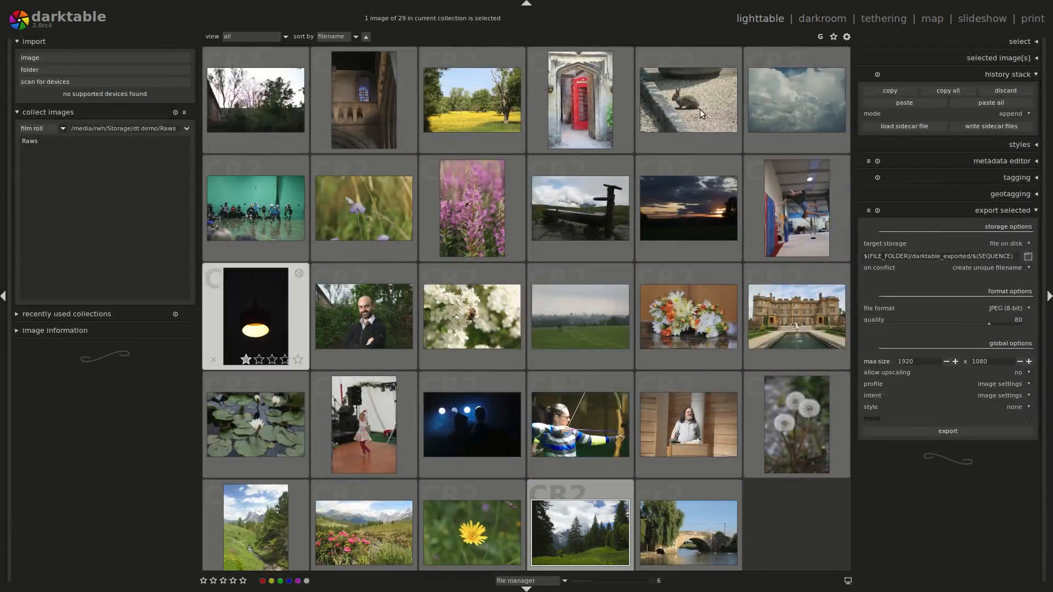
double_click(590, 538)
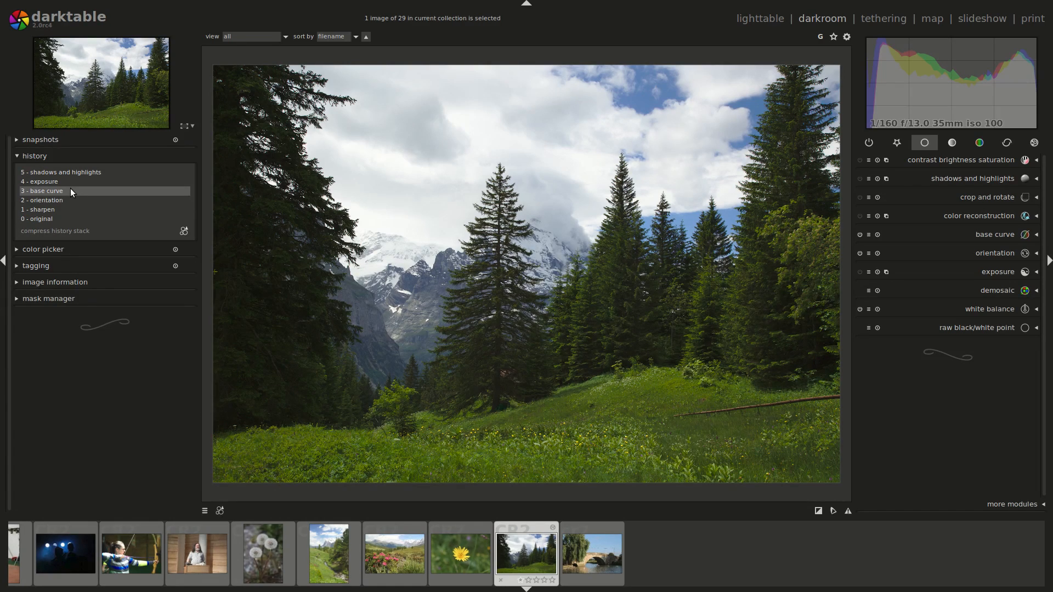
left_click(73, 172)
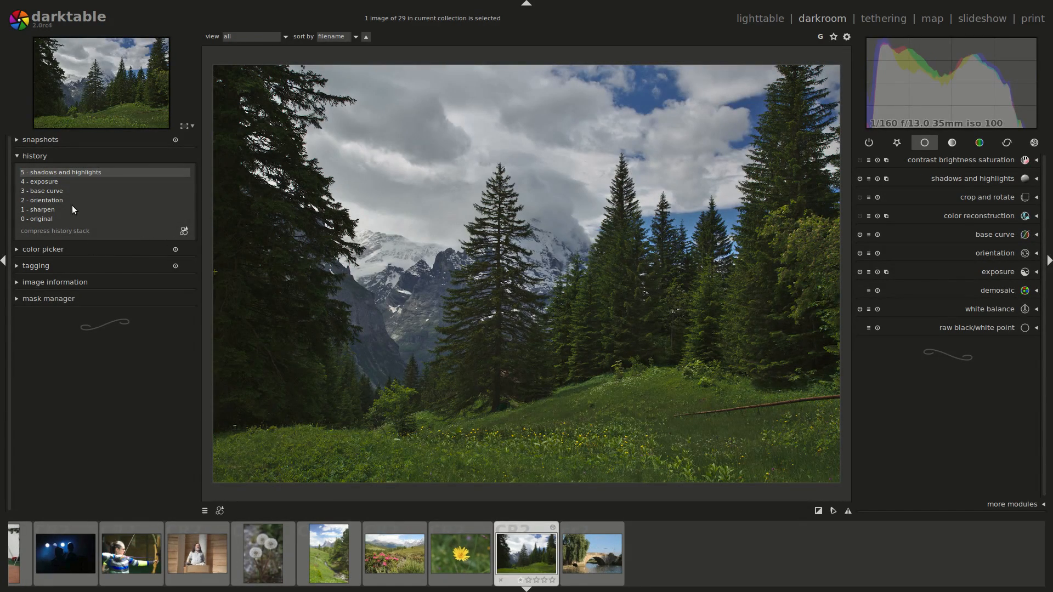
left_click(68, 191)
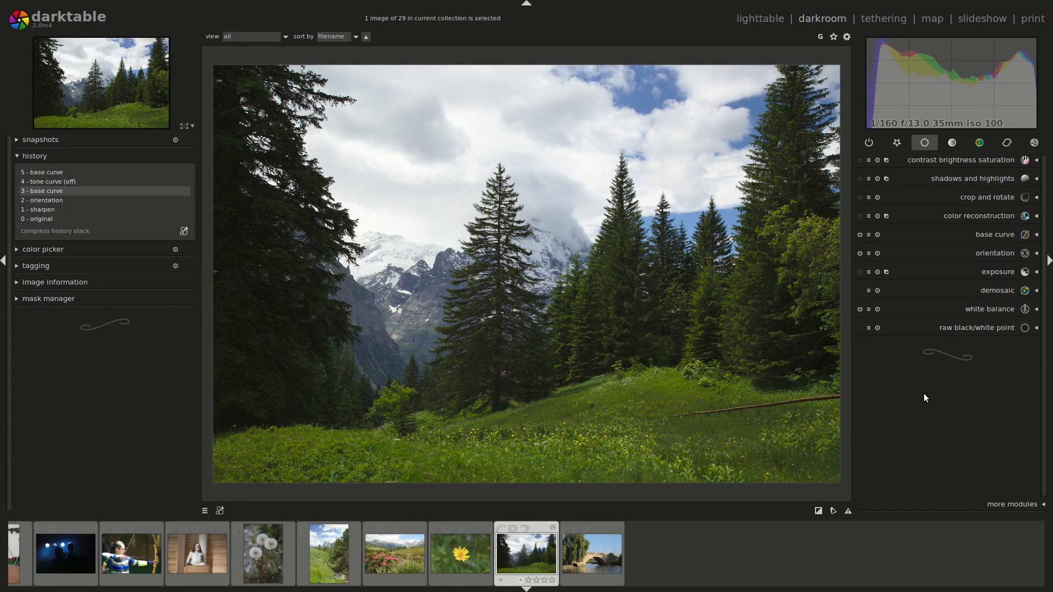
Add several control points along the base curve without changing its shape, and revert the history to 3 - base curve.
left_click(985, 237)
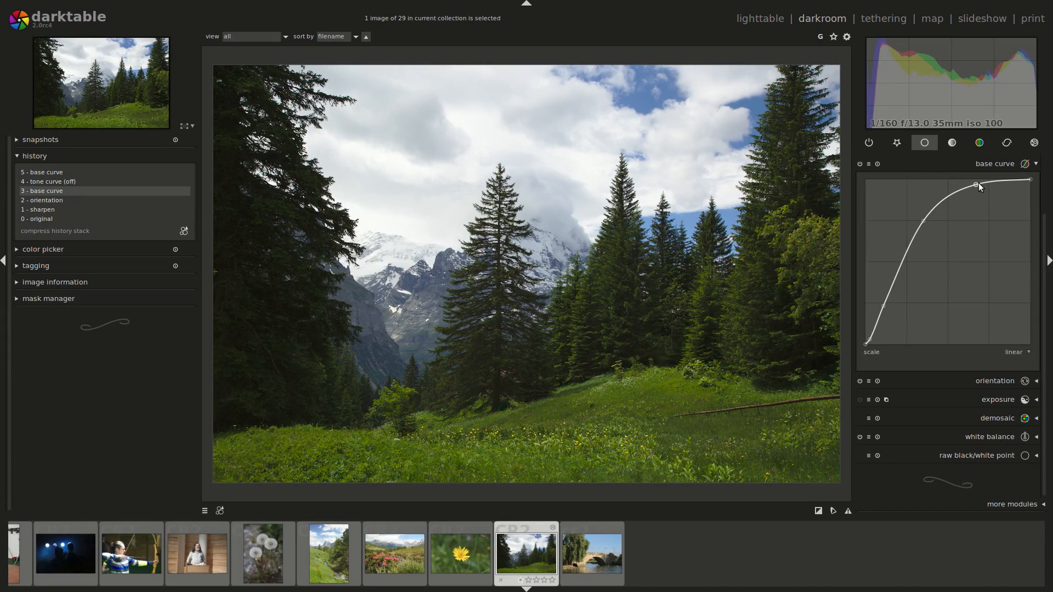
left_click(881, 331, "ctrl")
left_click(907, 287, "ctrl")
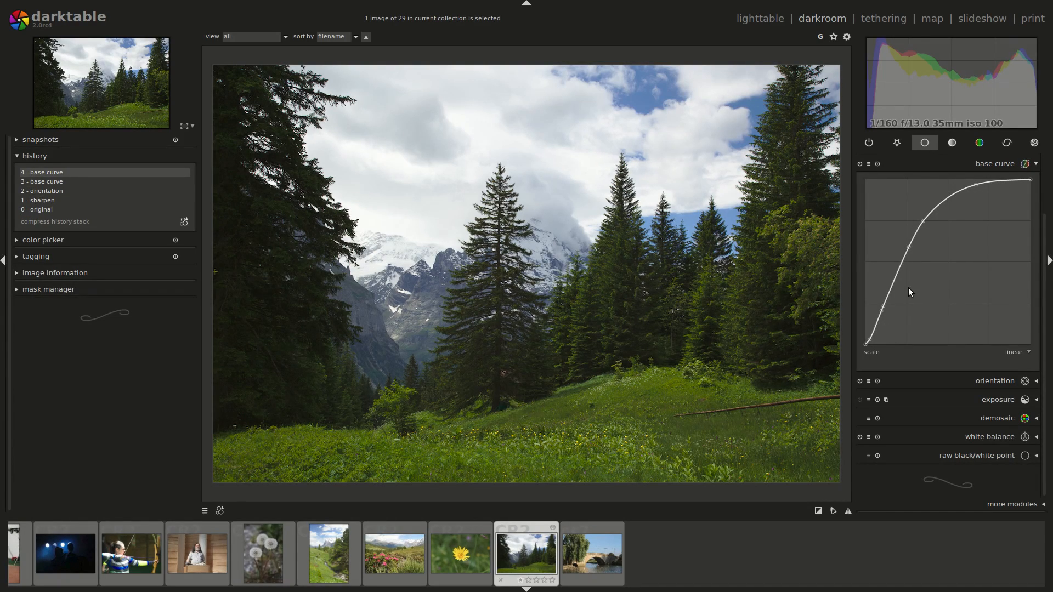
left_click(899, 293, "ctrl")
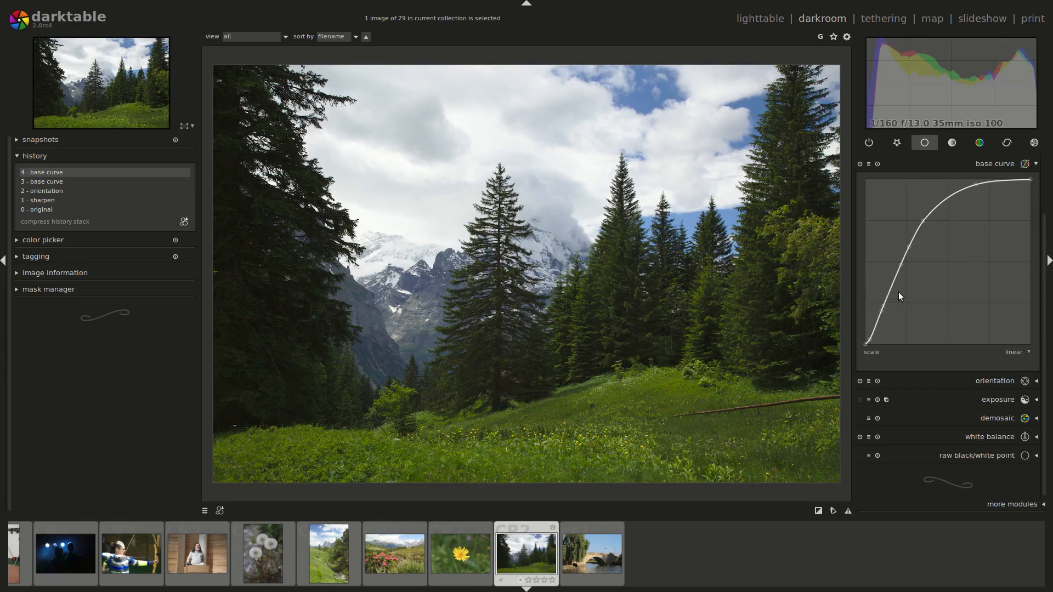
left_click(948, 207, "ctrl")
left_click(957, 186, "ctrl")
left_click(936, 200, "ctrl")
key("ctrl+z")
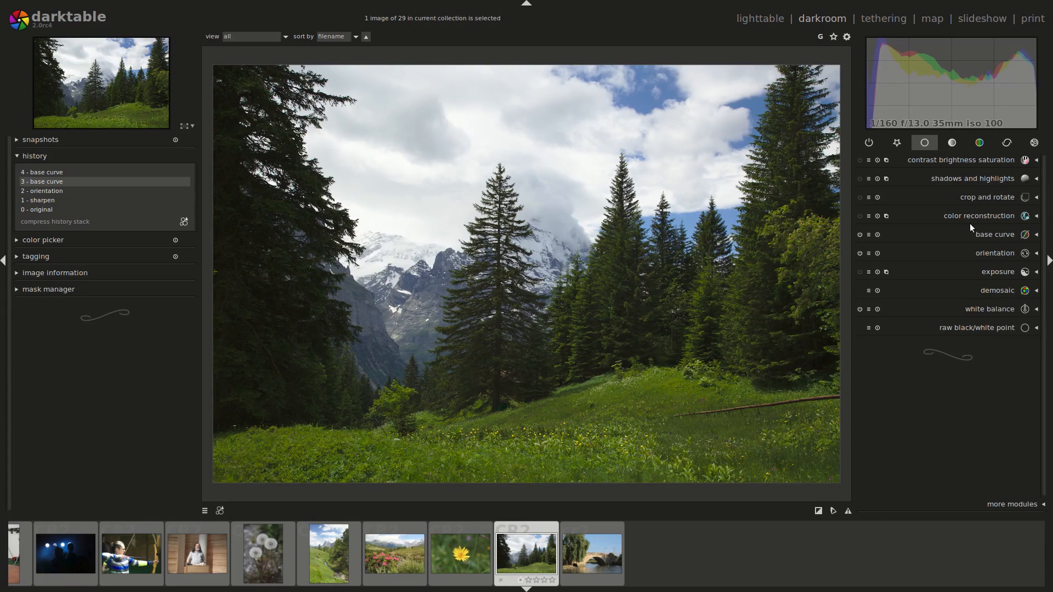
Open the output color profile module in darktable 2.0 and again in darktable 1.6.9 to compare their options.
left_click(977, 143)
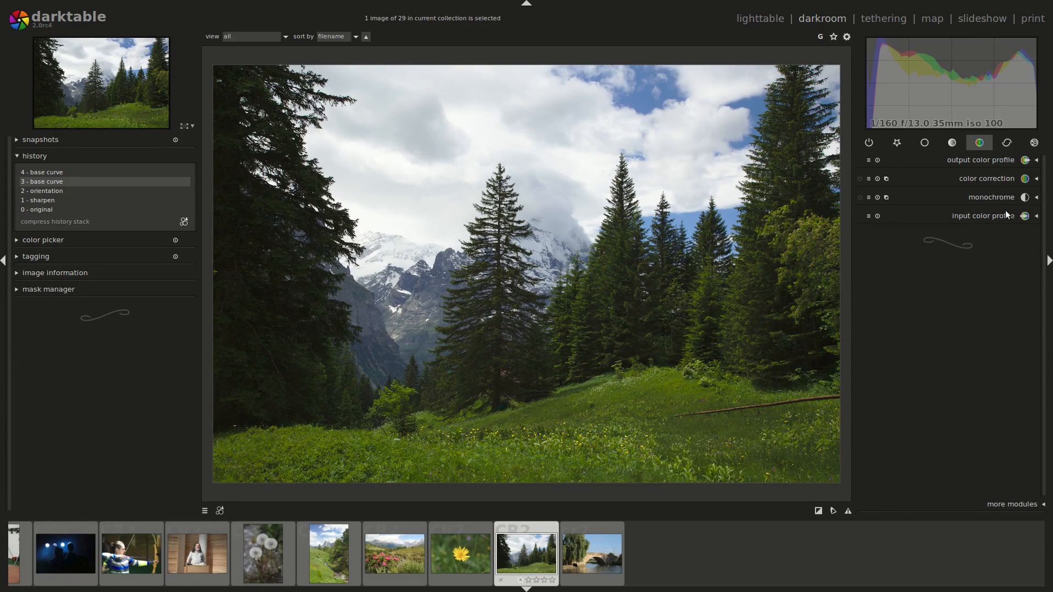
left_click(988, 160)
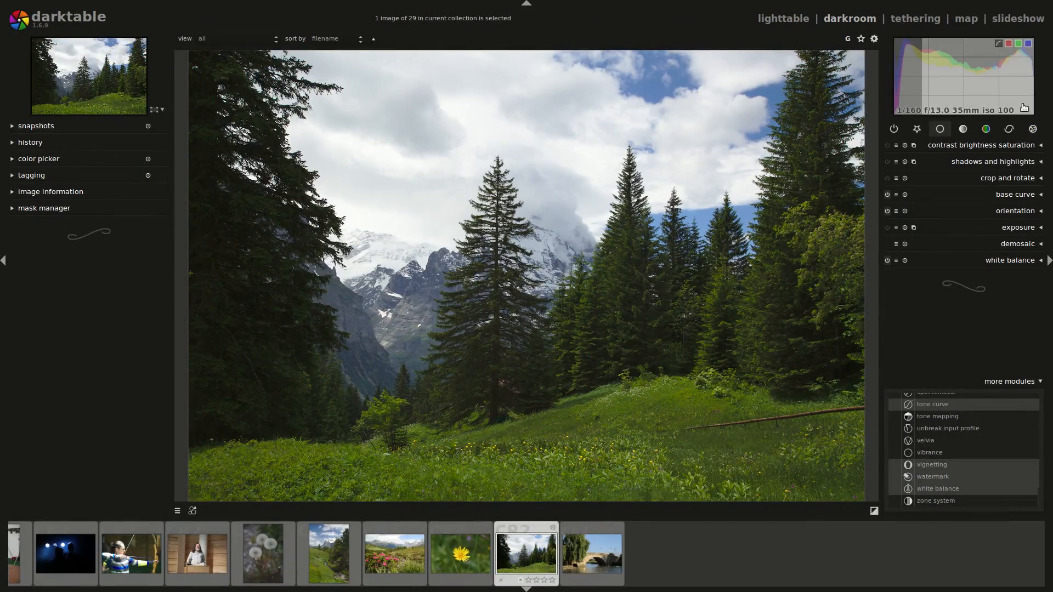
left_click(1008, 130)
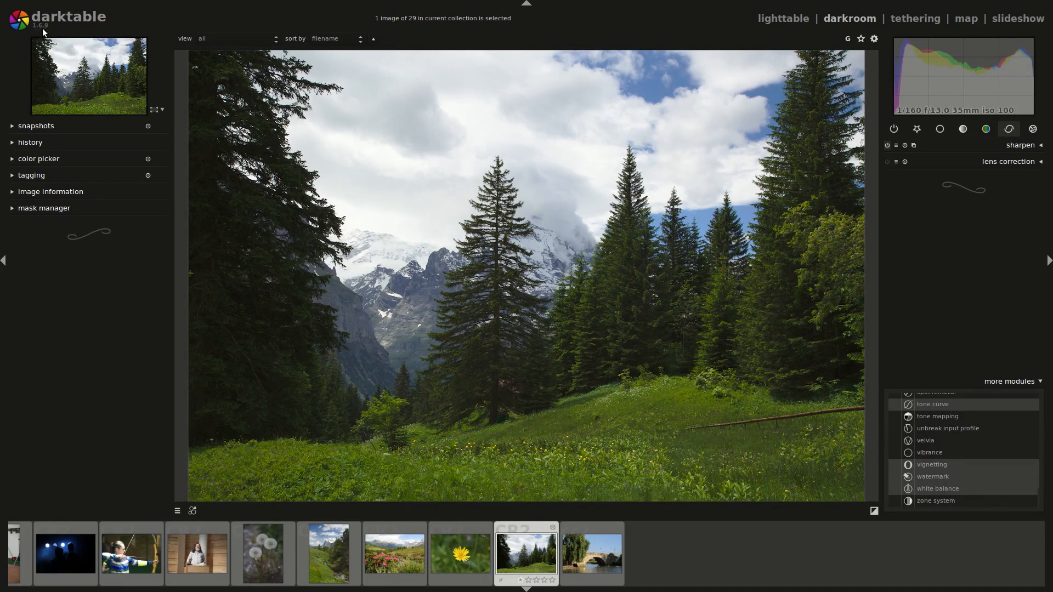
left_click(986, 129)
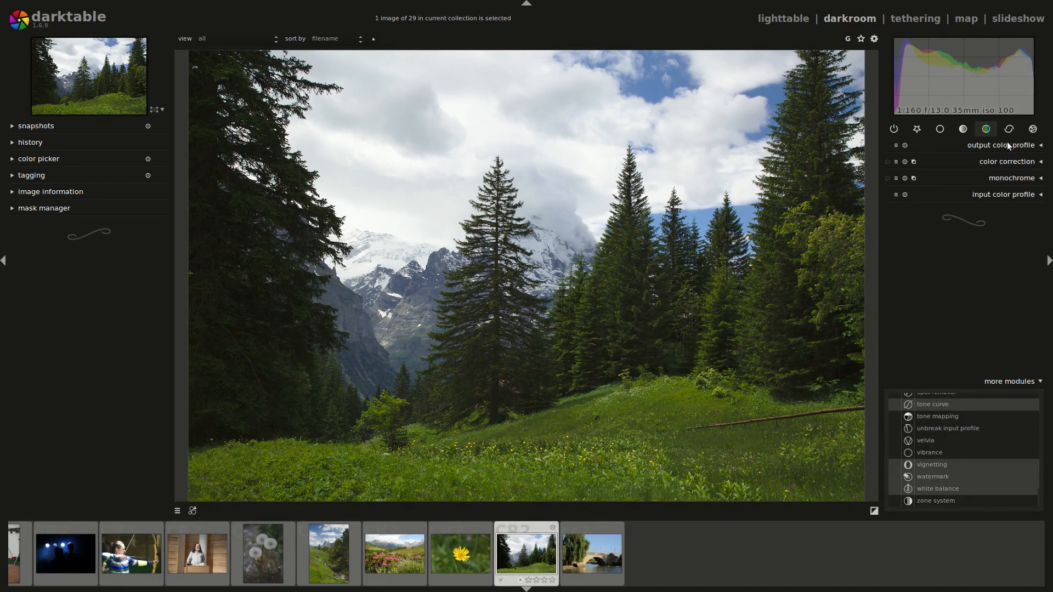
left_click(1005, 145)
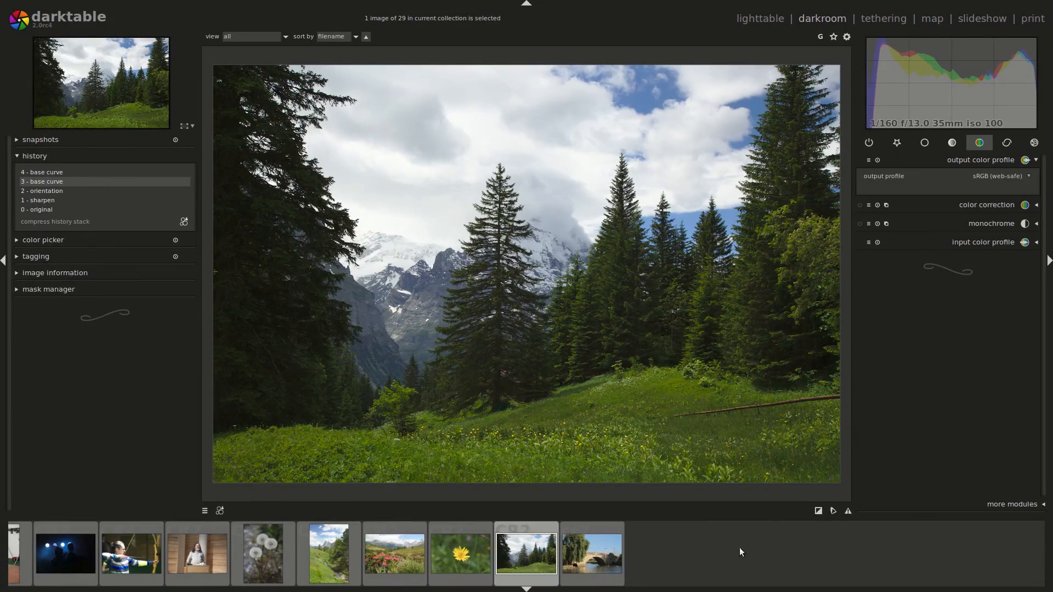
Check the softproof and display profile options, and turn softproofing and the gamut check on and off for the mountain photo.
right_click(834, 511)
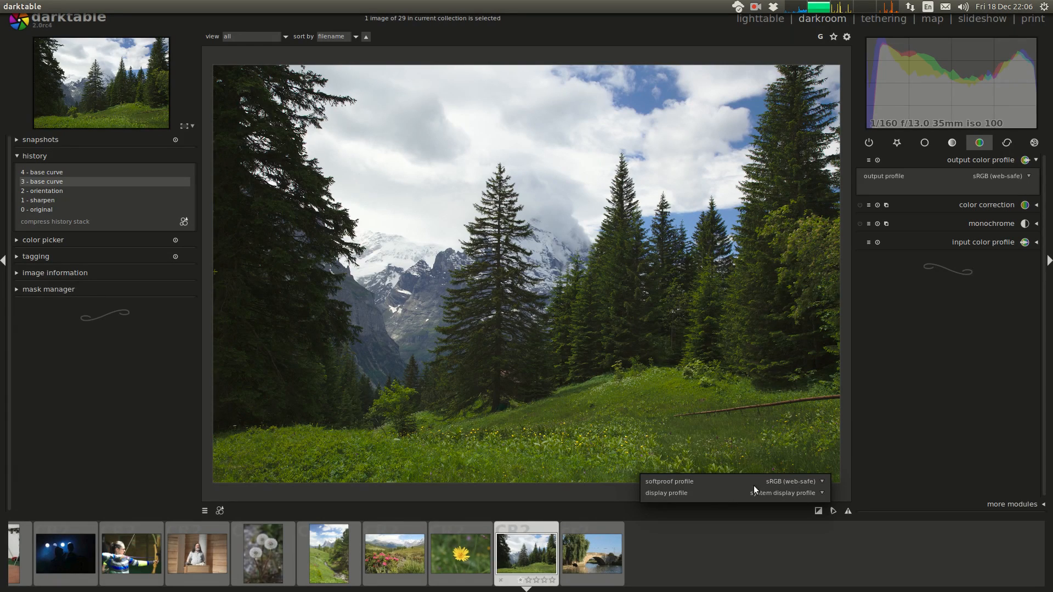
left_click(832, 511)
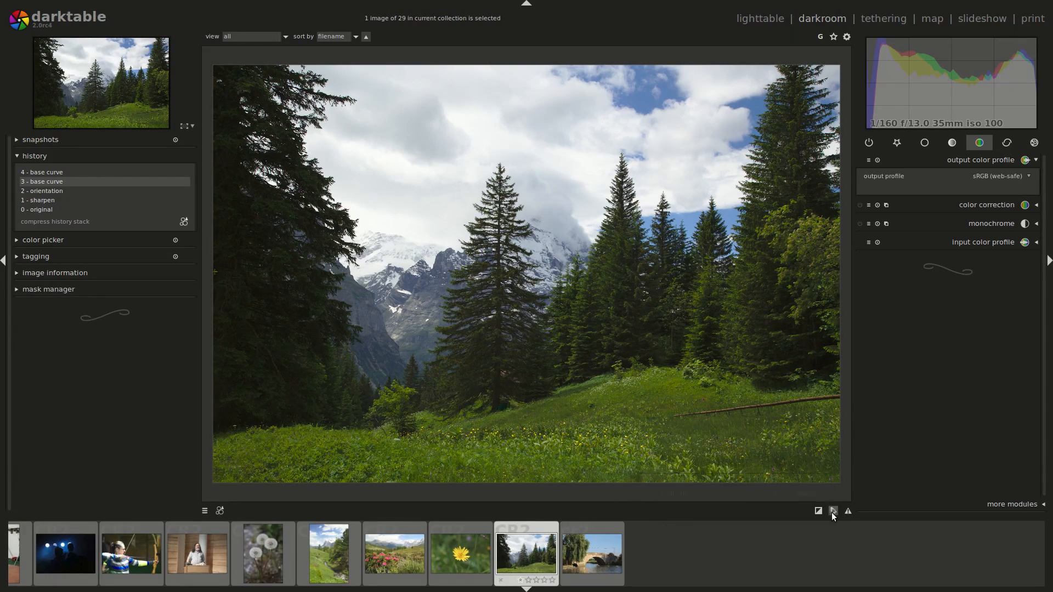
left_click(833, 511)
left_click(848, 511)
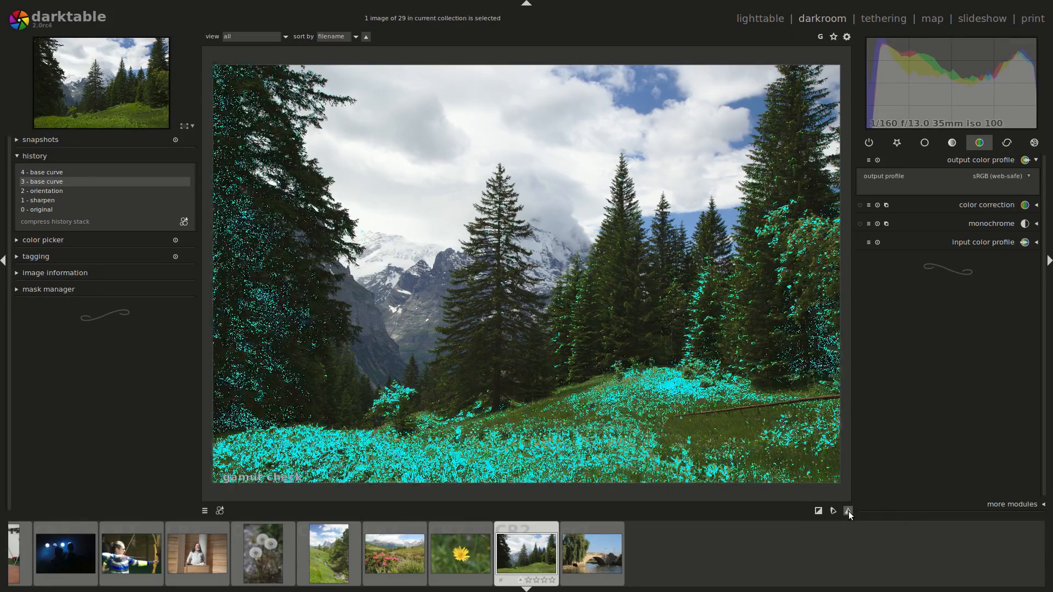
left_click(848, 511)
left_click(847, 511)
left_click(848, 512)
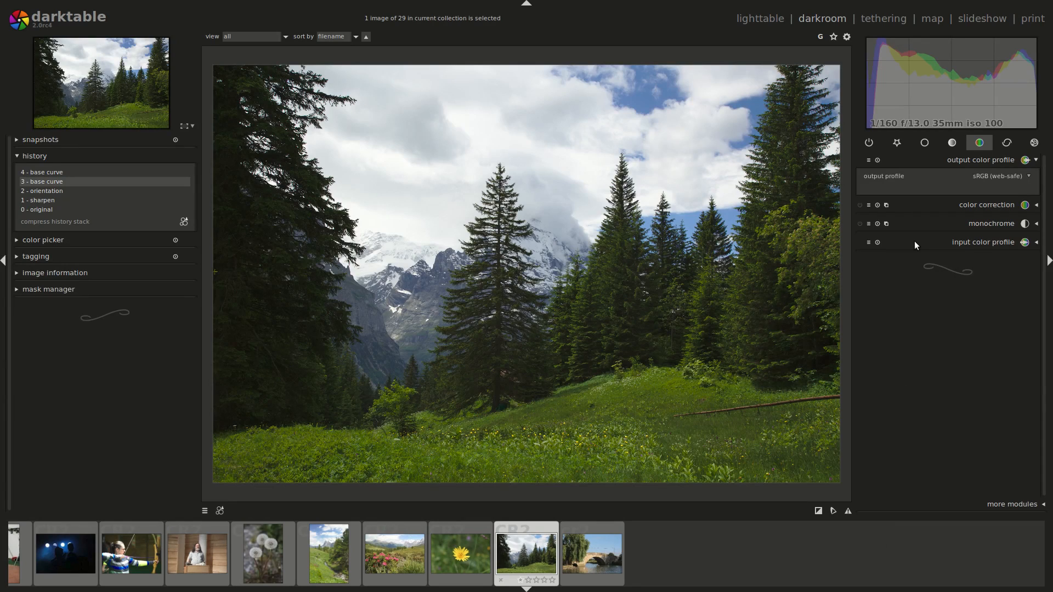
Enable always using LittleCMS 2 to apply the output color profile in the core preferences, and reopen the softproof options.
left_click(847, 37)
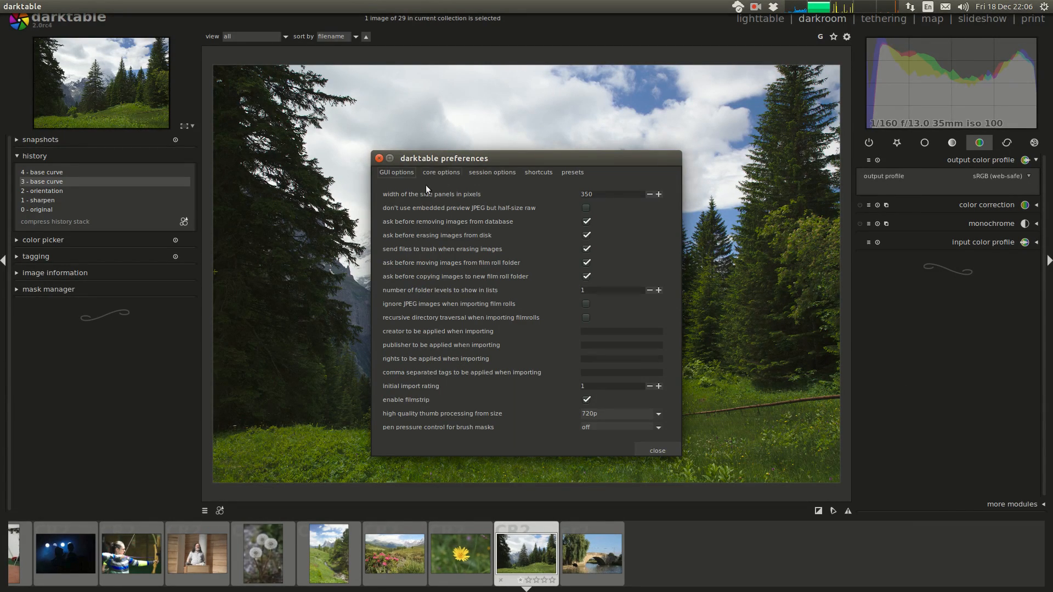
left_click(439, 173)
left_click(575, 318)
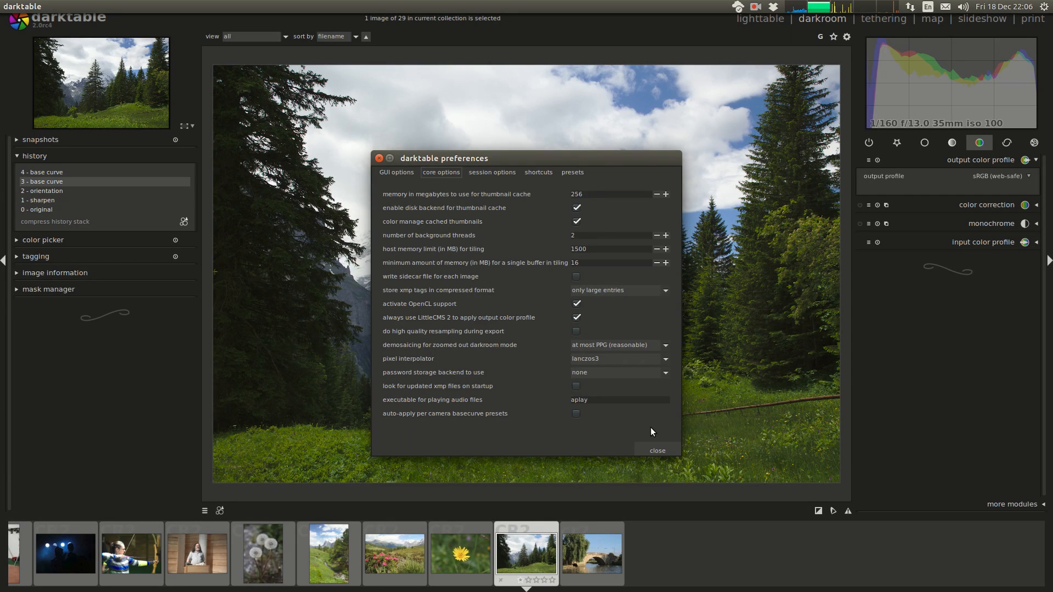
left_click(661, 450)
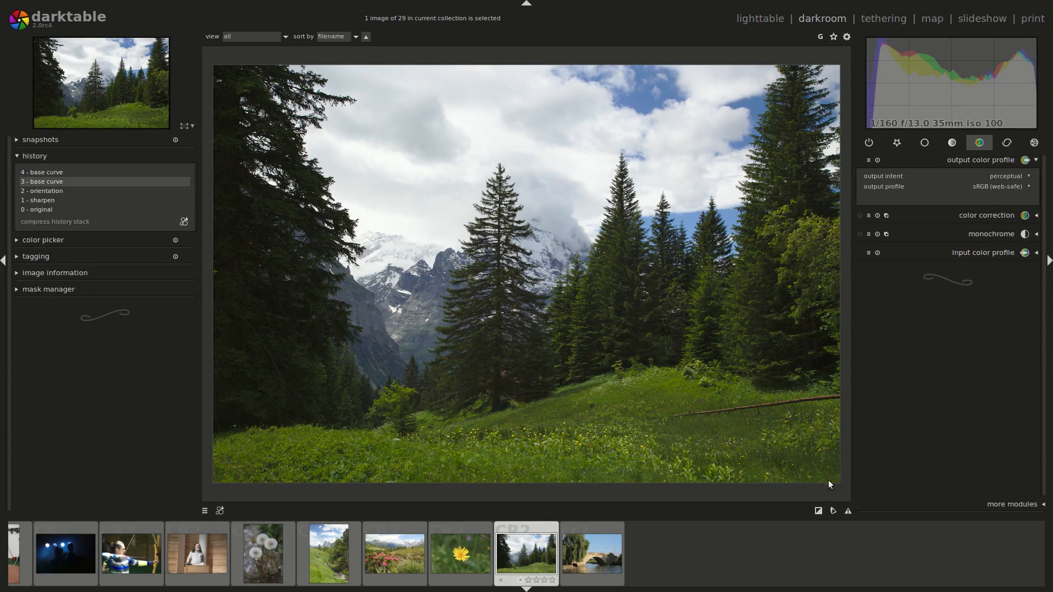
right_click(833, 510)
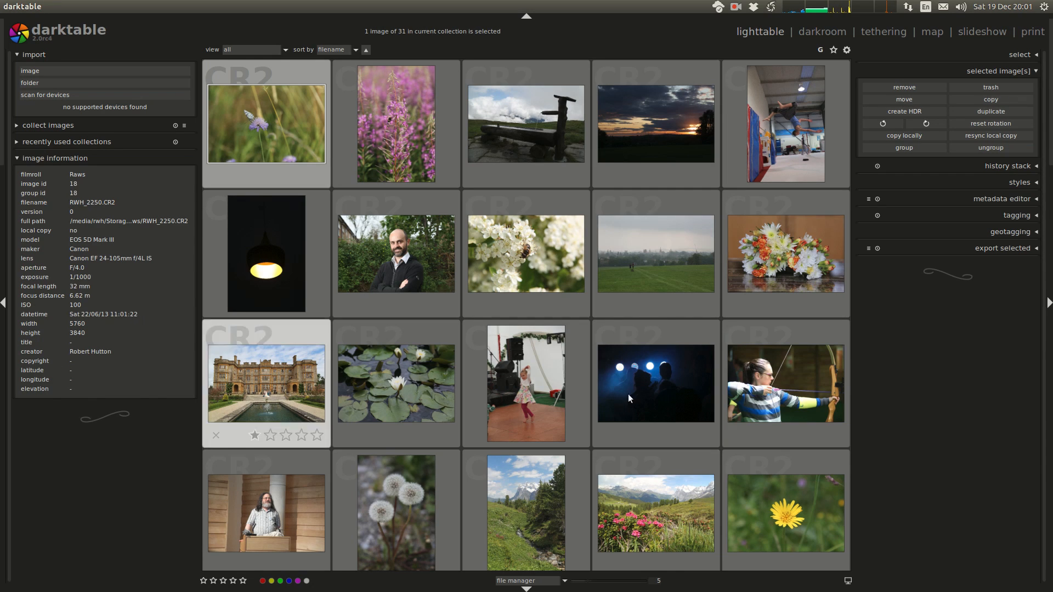
Open the sandstone building photo IMG_20150929_124040.jpg from the lighttable in the print view and show it fullscreen.
scroll(780, 357, "up", 2)
scroll(779, 357, "down", 3)
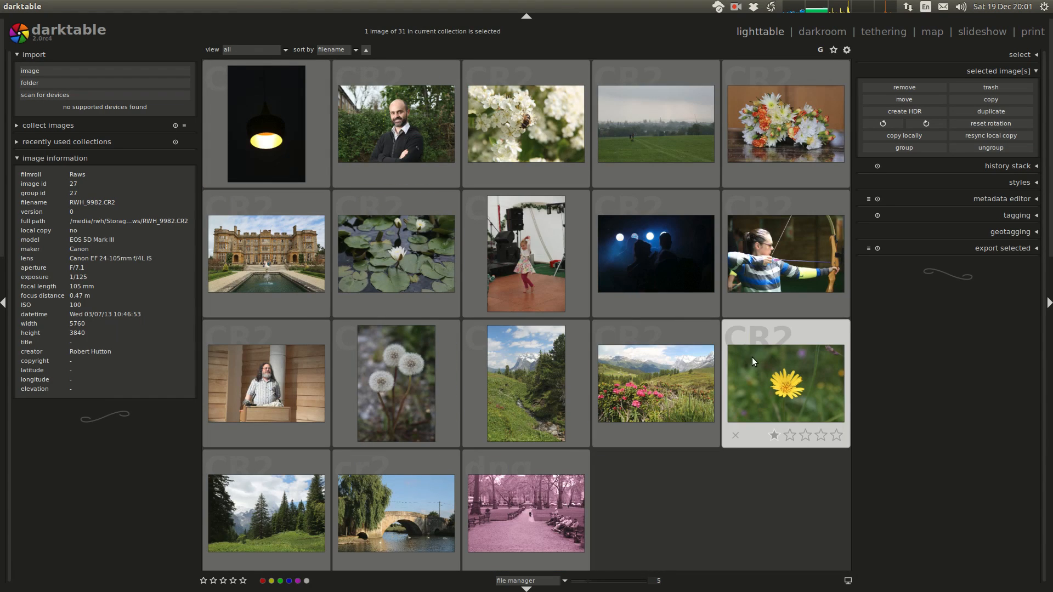
scroll(752, 357, "up", 3)
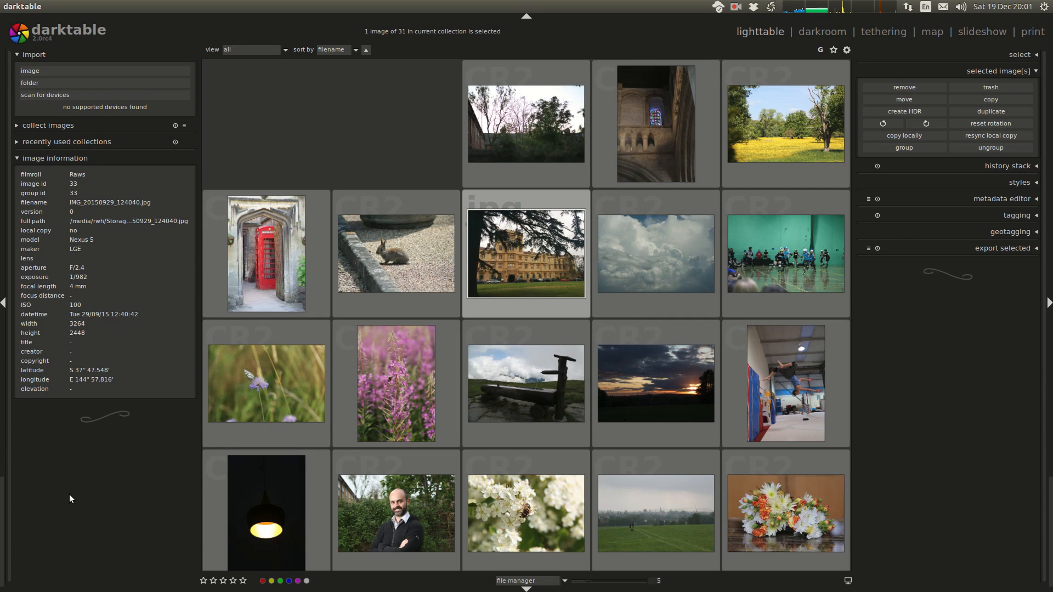
left_click(1040, 35)
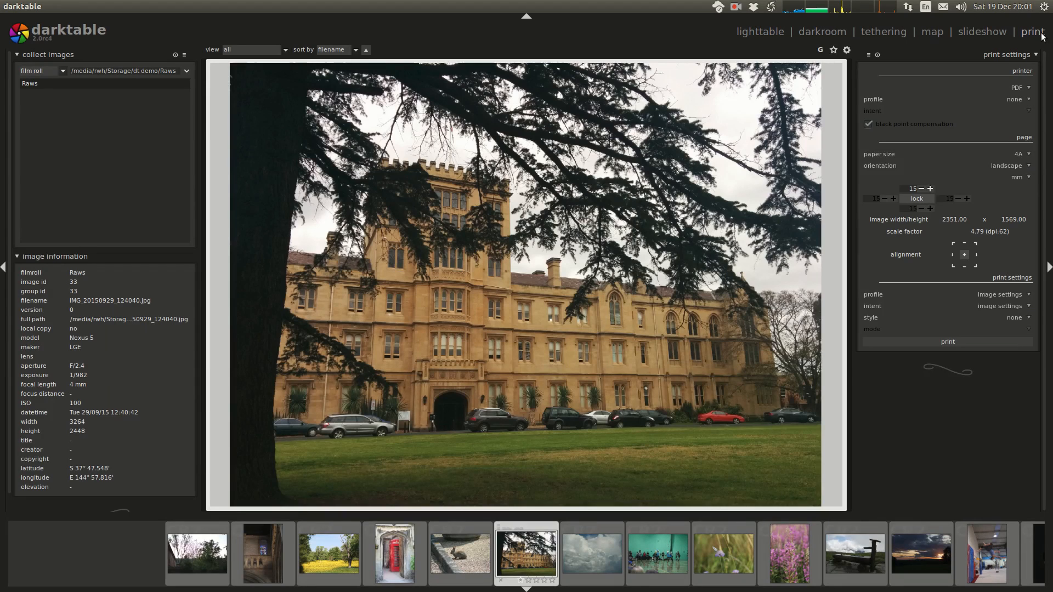
key("F11")
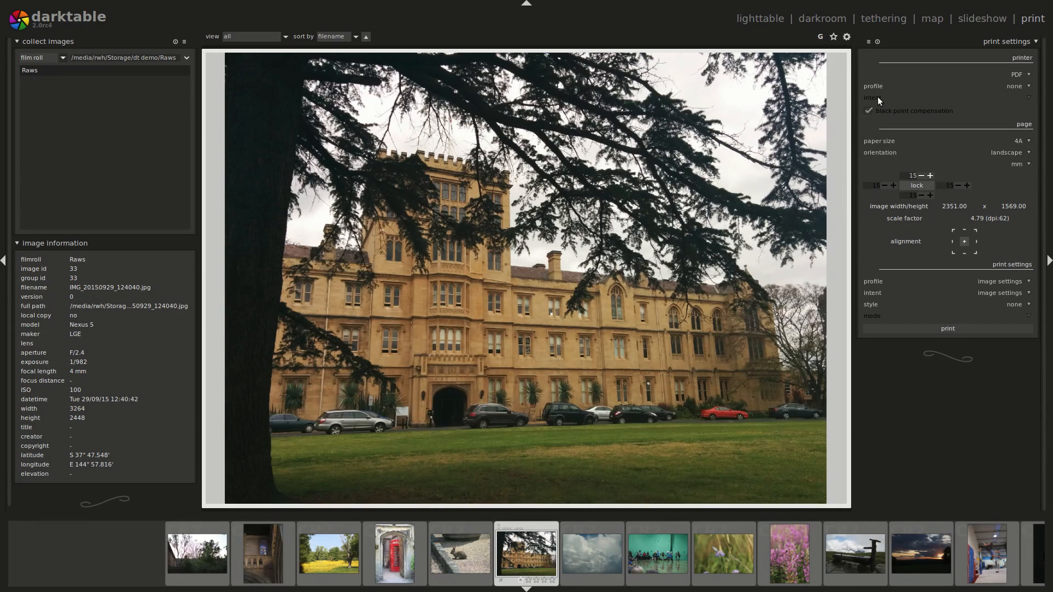
Check the print intent choices, keeping image settings, and set the locked page margins to 27 mm.
left_click(1005, 293)
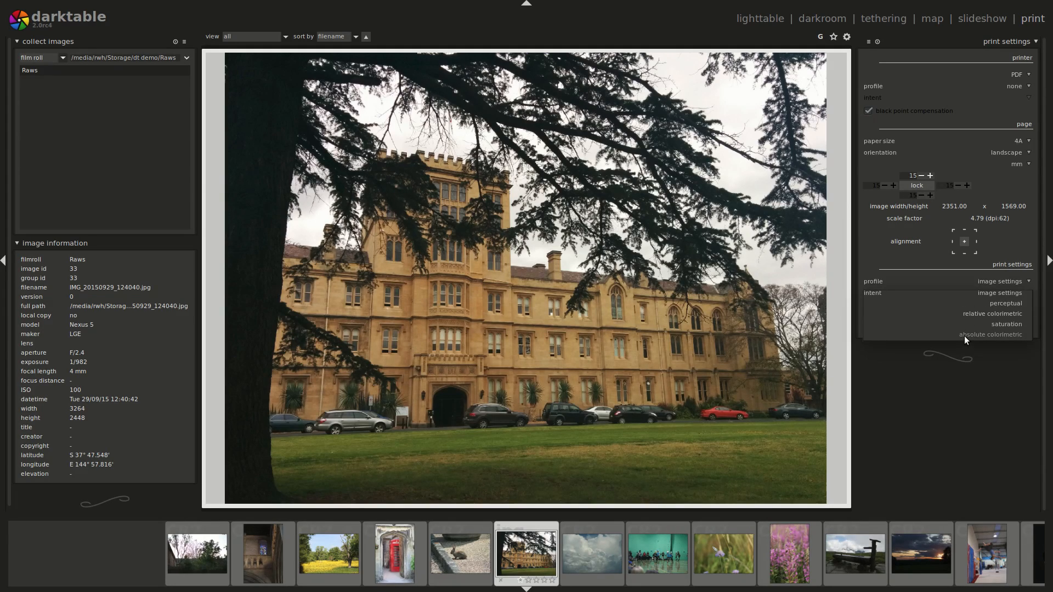
left_click(1001, 298)
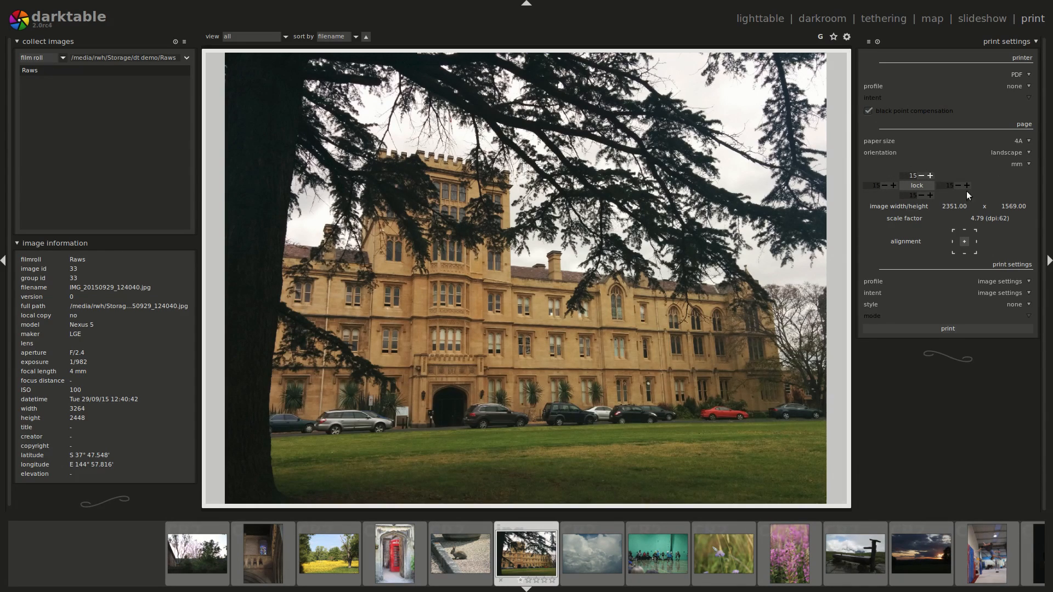
left_click(930, 176)
left_click(930, 176)
left_click(932, 176)
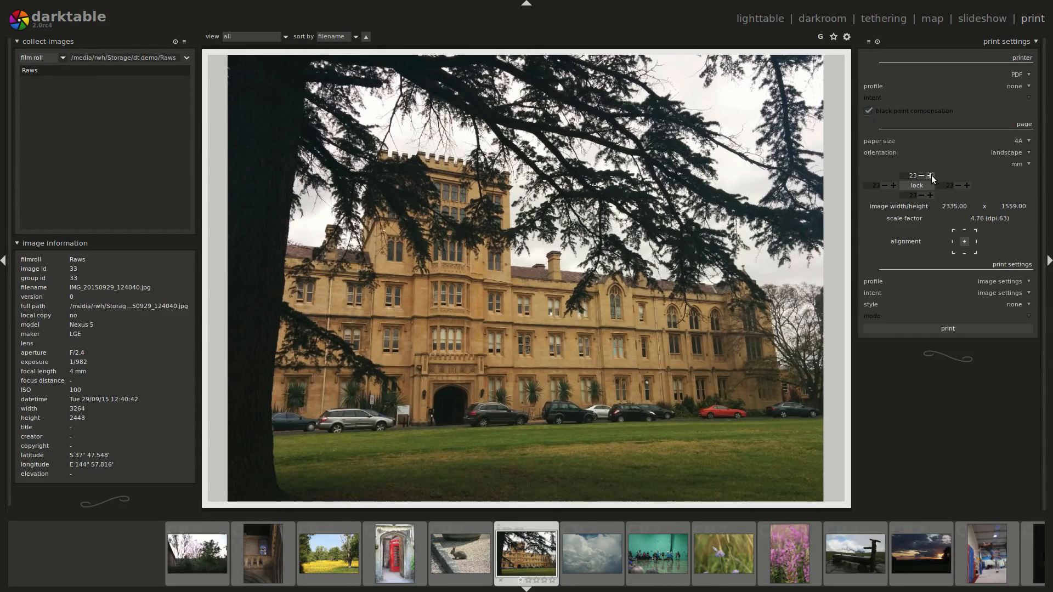
left_click(932, 176)
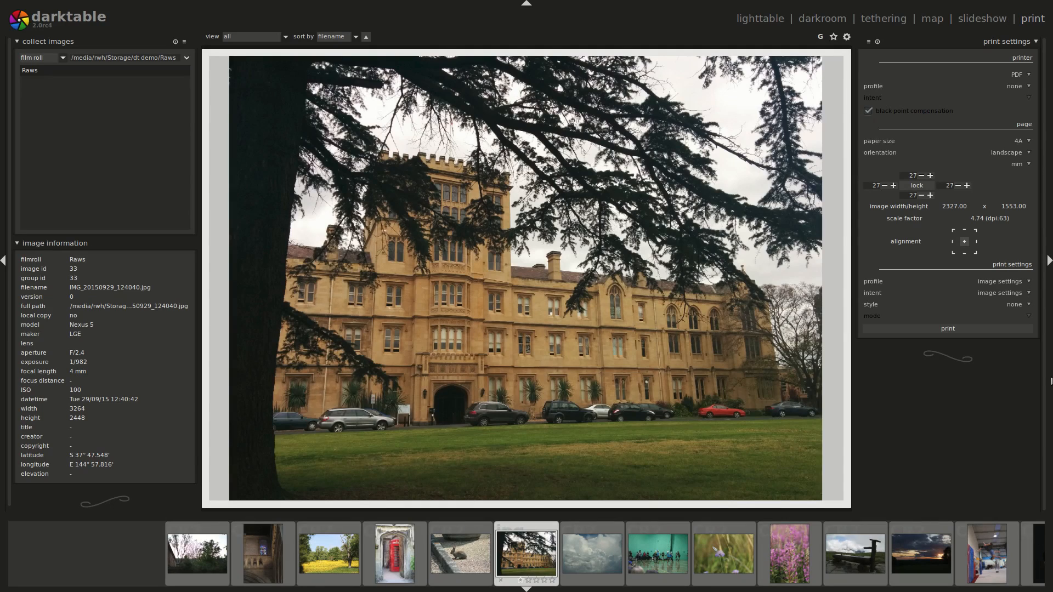
Try several alignments of the image on the page, including left and top right, and return it to the centre.
left_click(953, 241)
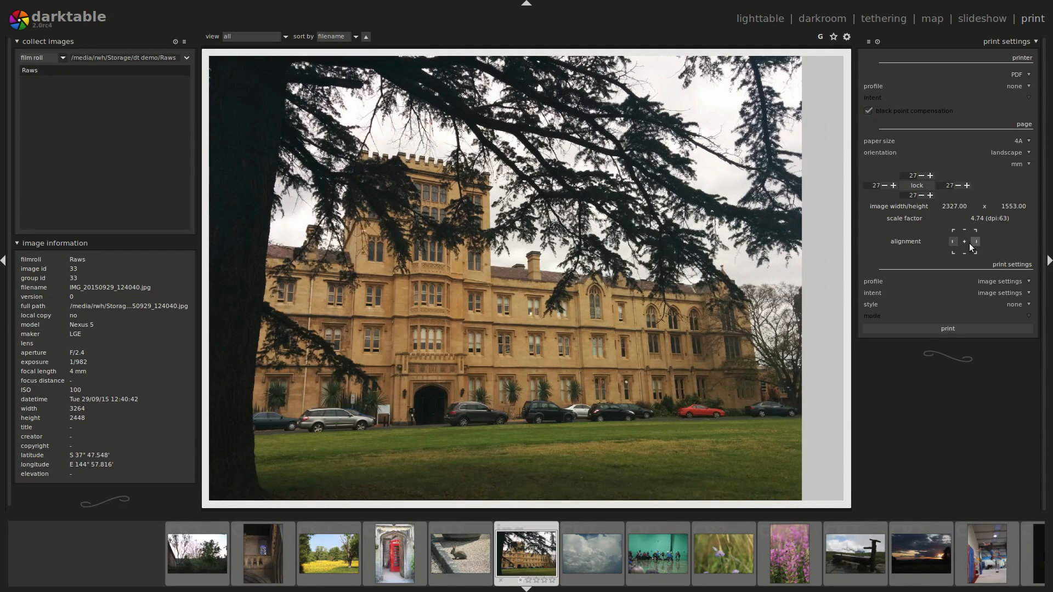
left_click(971, 242)
left_click(963, 241)
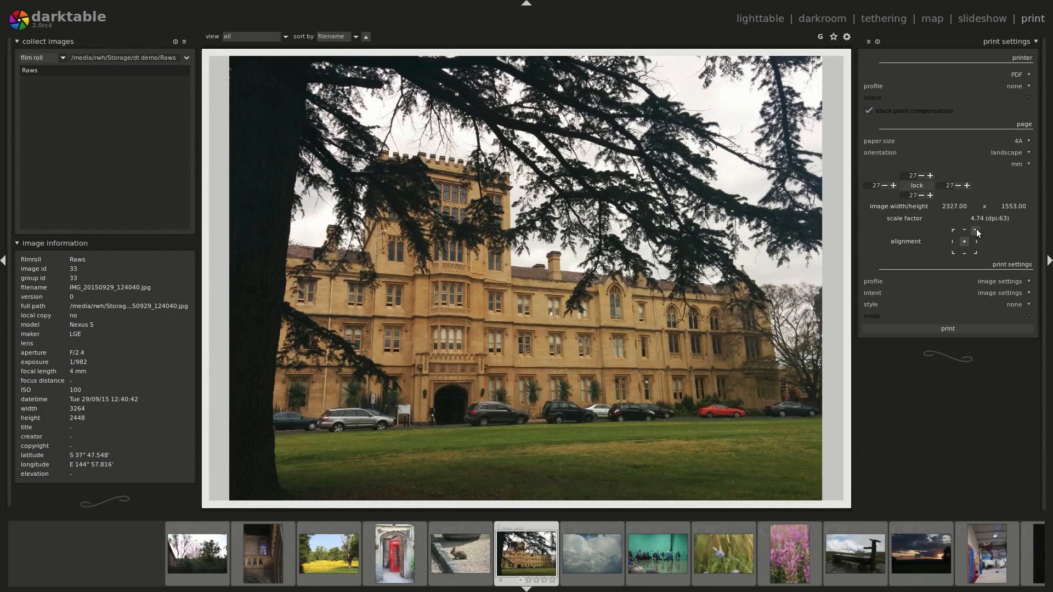
left_click(976, 231)
left_click(964, 242)
Set the paper size for the print to A4.
mouse_move(976, 218)
left_click(1020, 142)
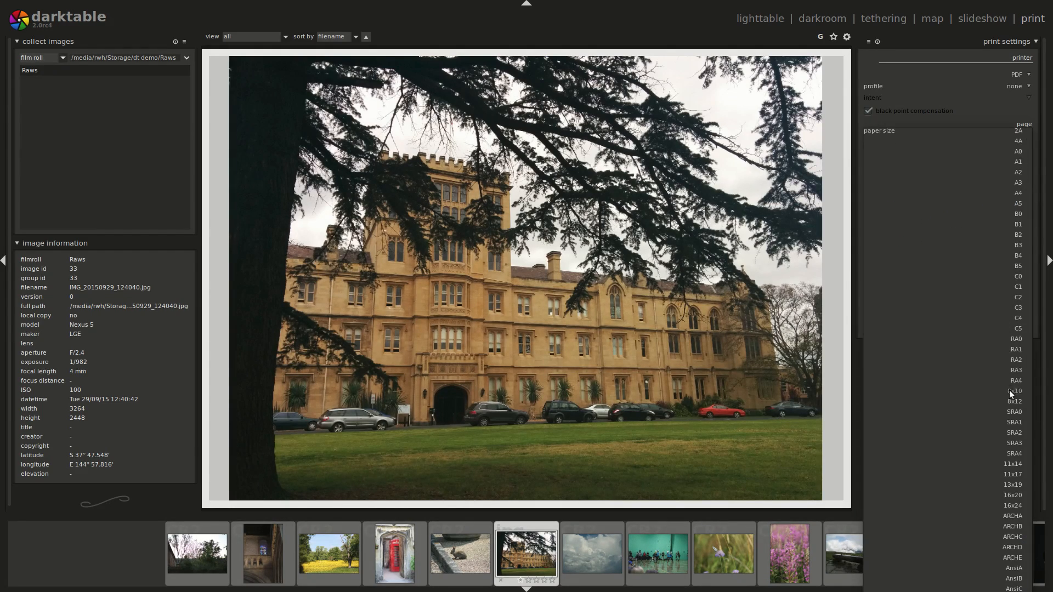
left_click(1018, 194)
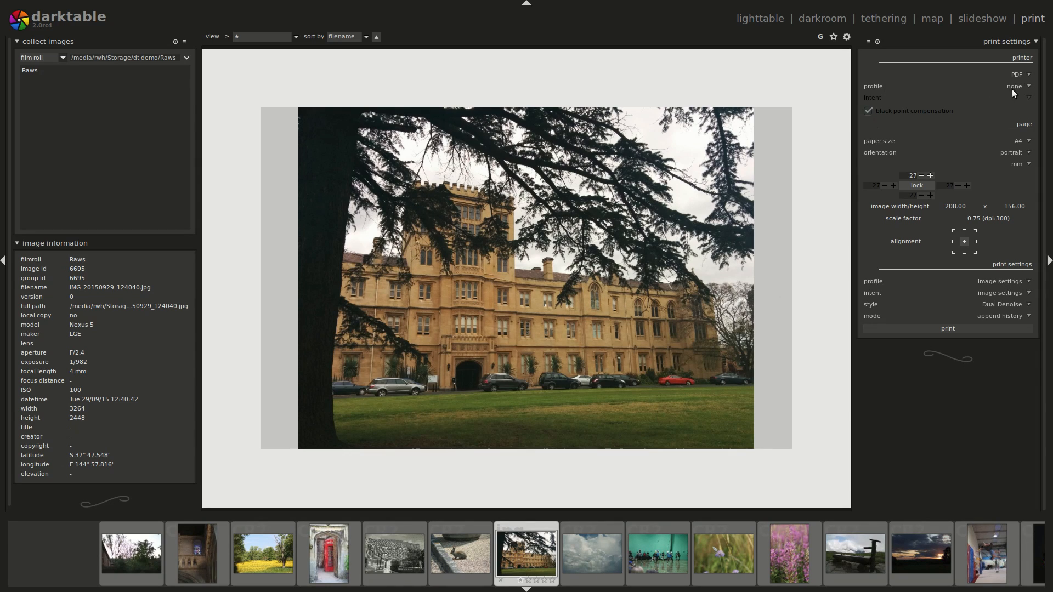
Try Adobe RGB (compatible) as the export profile for the print, and return the profile to image settings.
left_click(1009, 281)
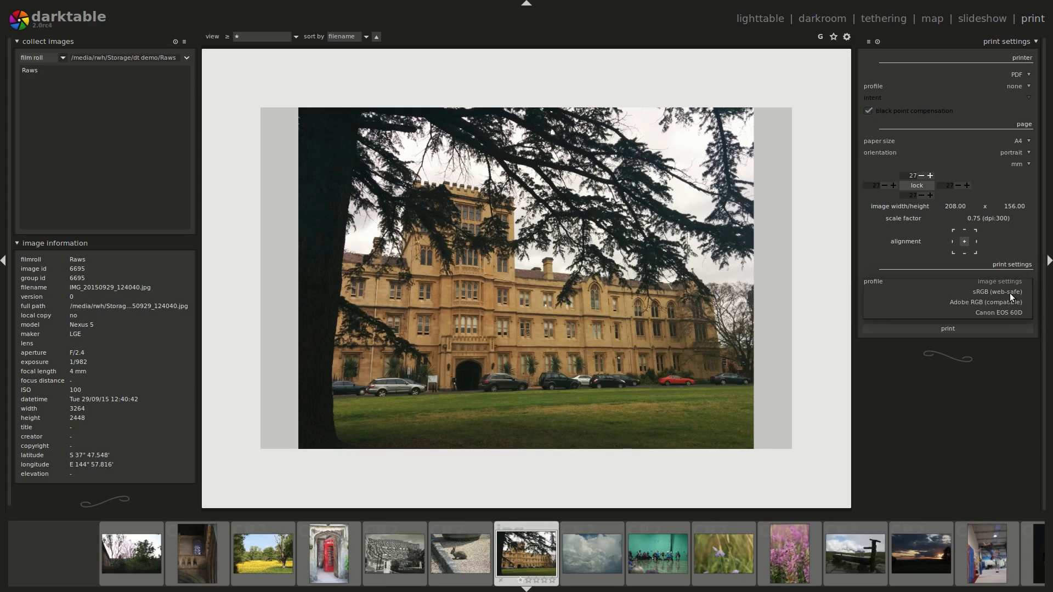
left_click(1010, 281)
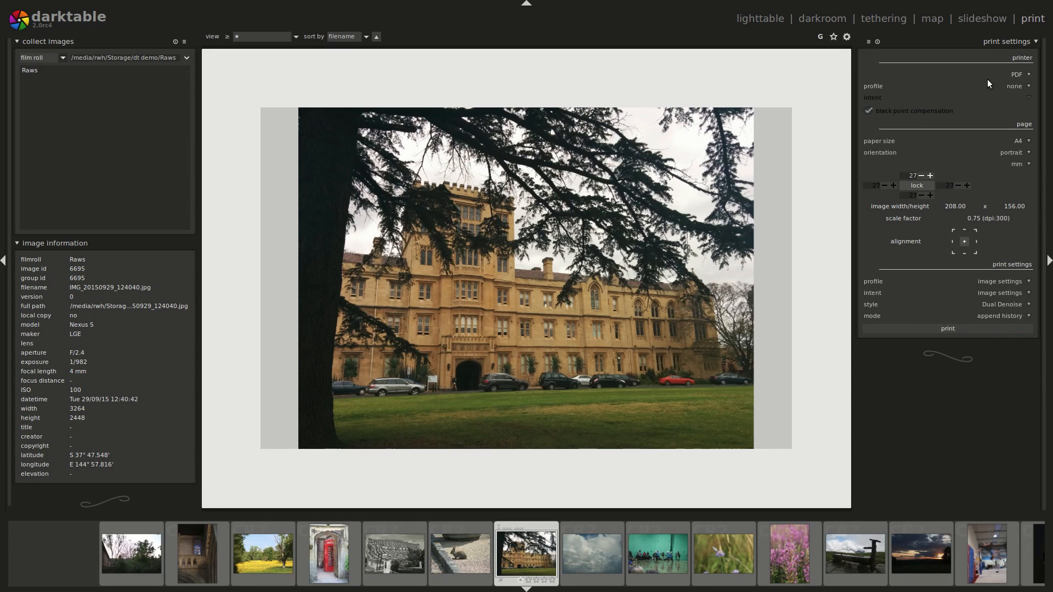
left_click(998, 282)
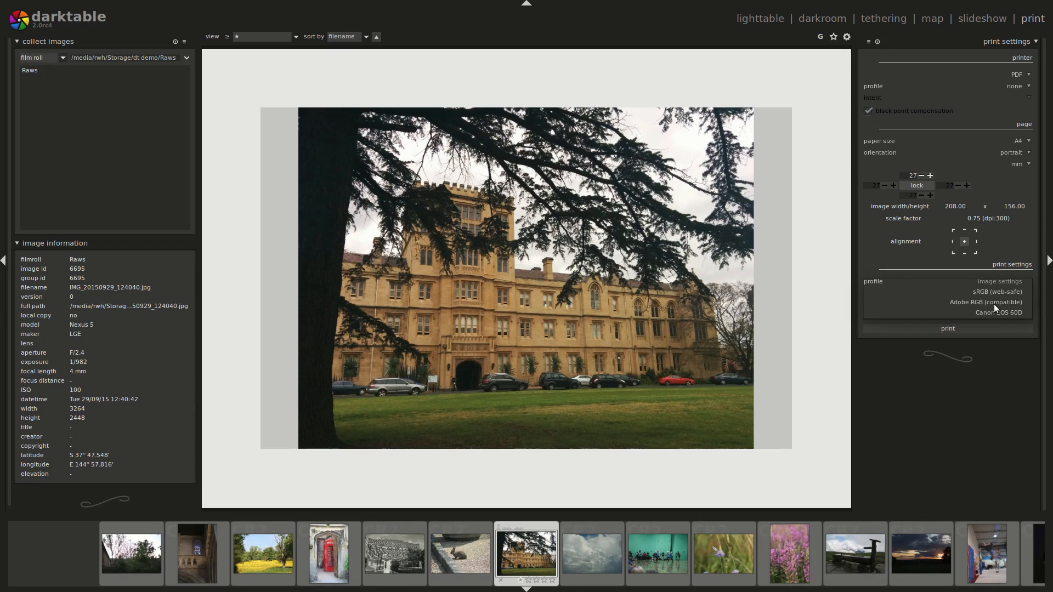
left_click(995, 305)
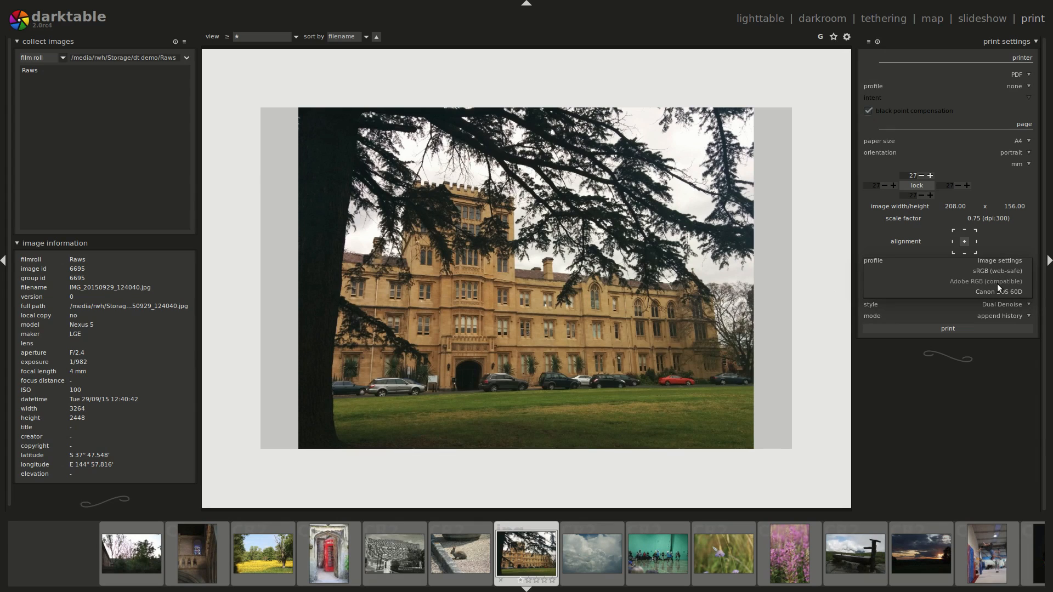
left_click(998, 271)
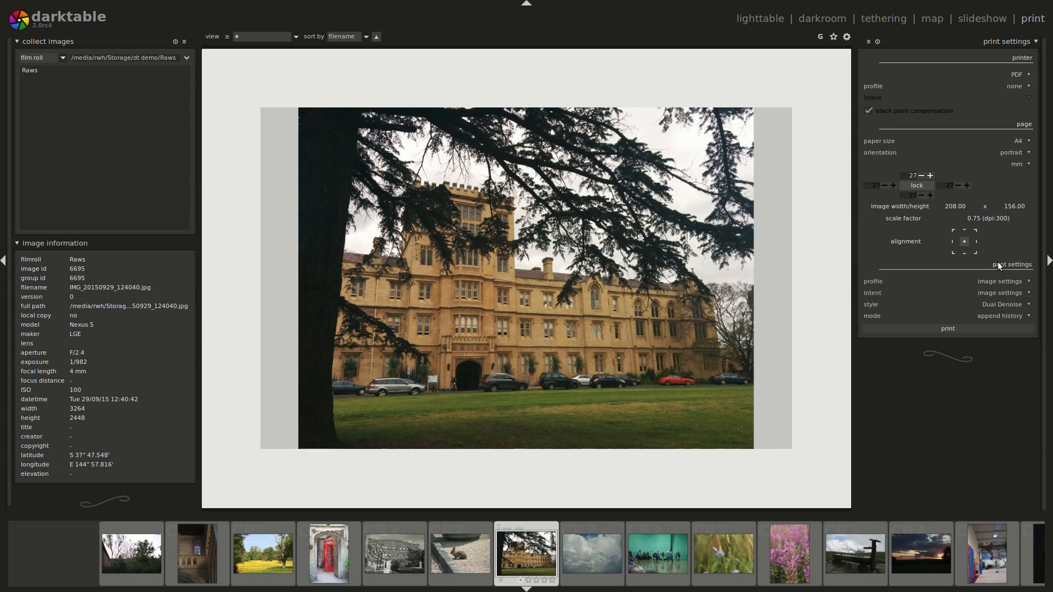
left_click(1005, 278)
left_click(998, 281)
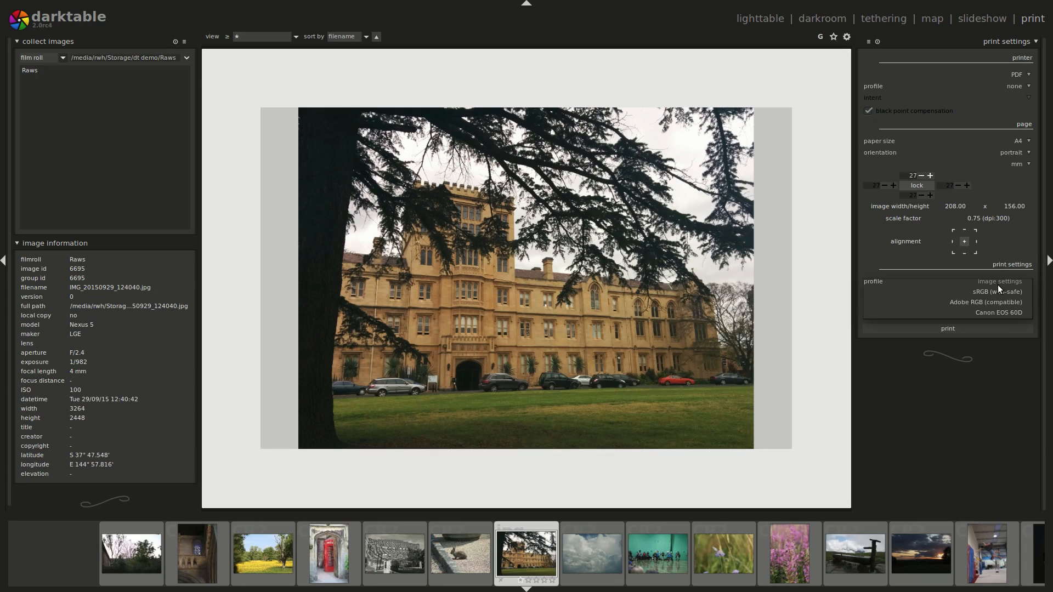
left_click(998, 284)
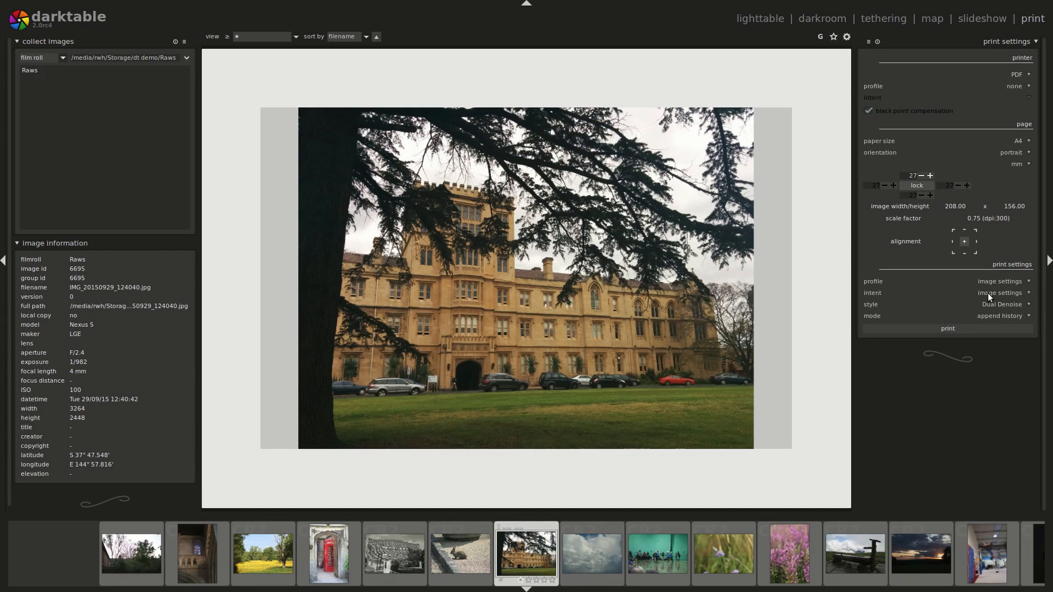
Check the print's intent and style choices, keeping image settings and the Dual Denoise style.
left_click(988, 294)
left_click(988, 293)
left_click(993, 304)
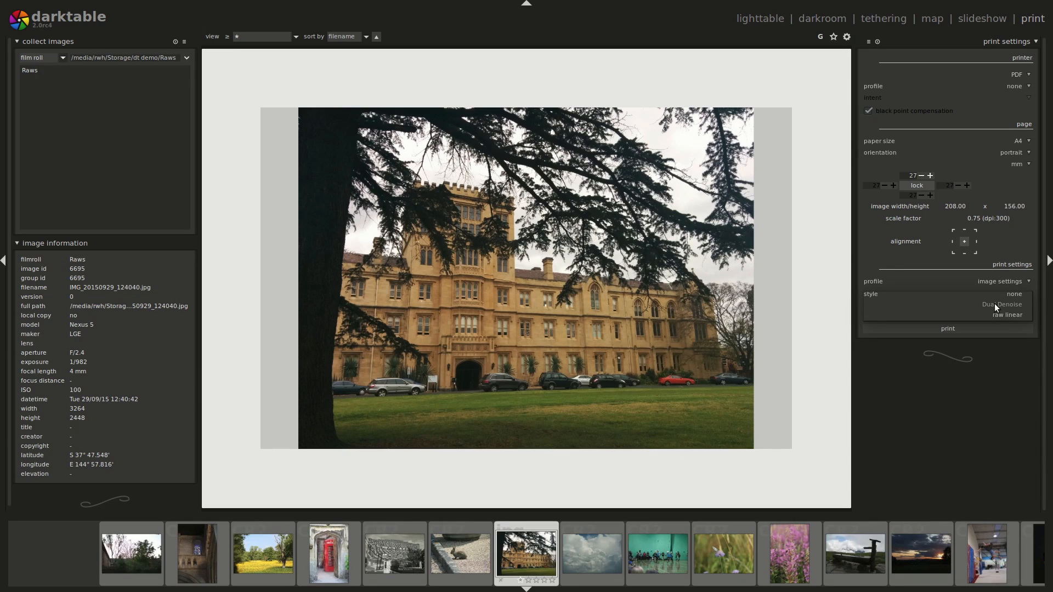
left_click(1001, 303)
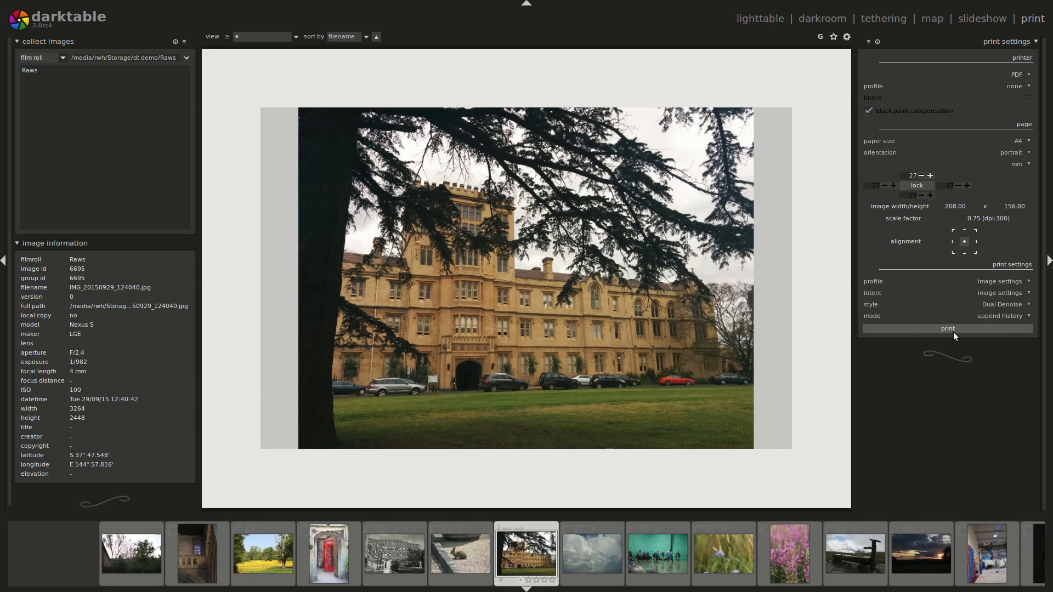
Try replace history as the mode for applying the print style, and return it to append history.
left_click(986, 315)
left_click(993, 305)
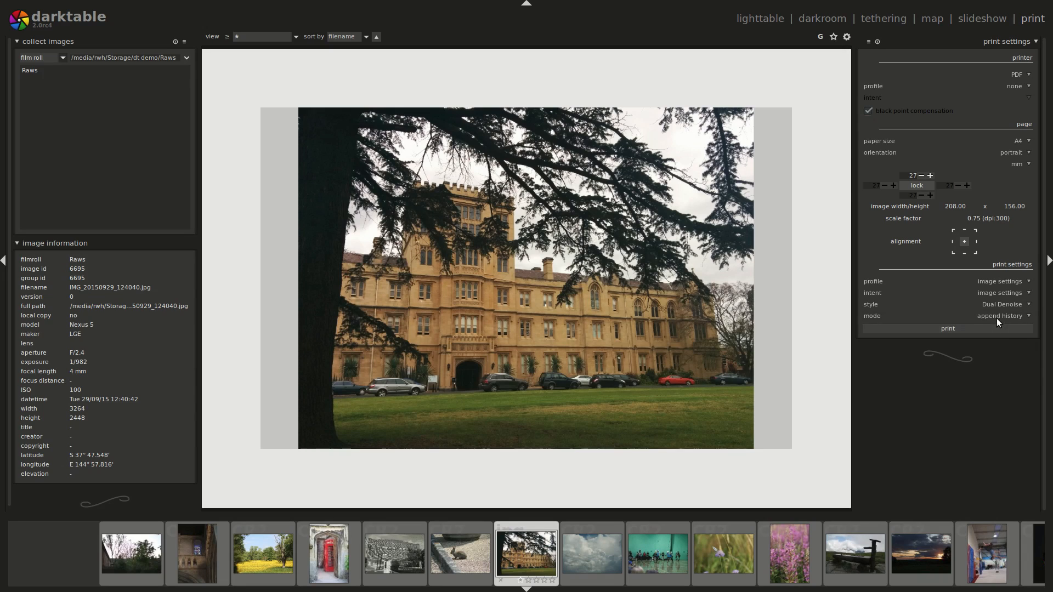
left_click(995, 317)
left_click(996, 306)
left_click(993, 315)
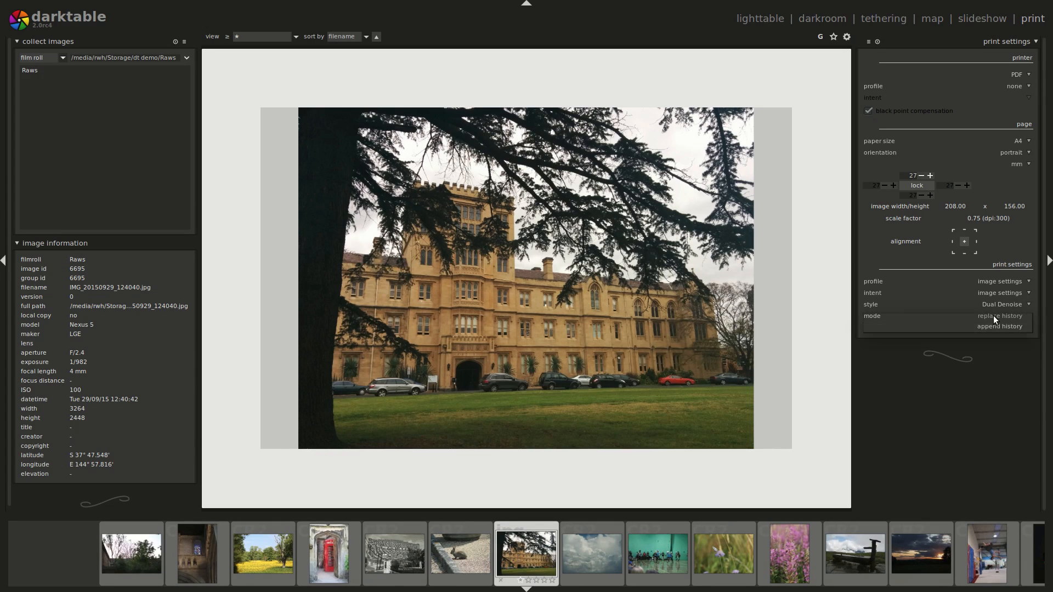
left_click(993, 317)
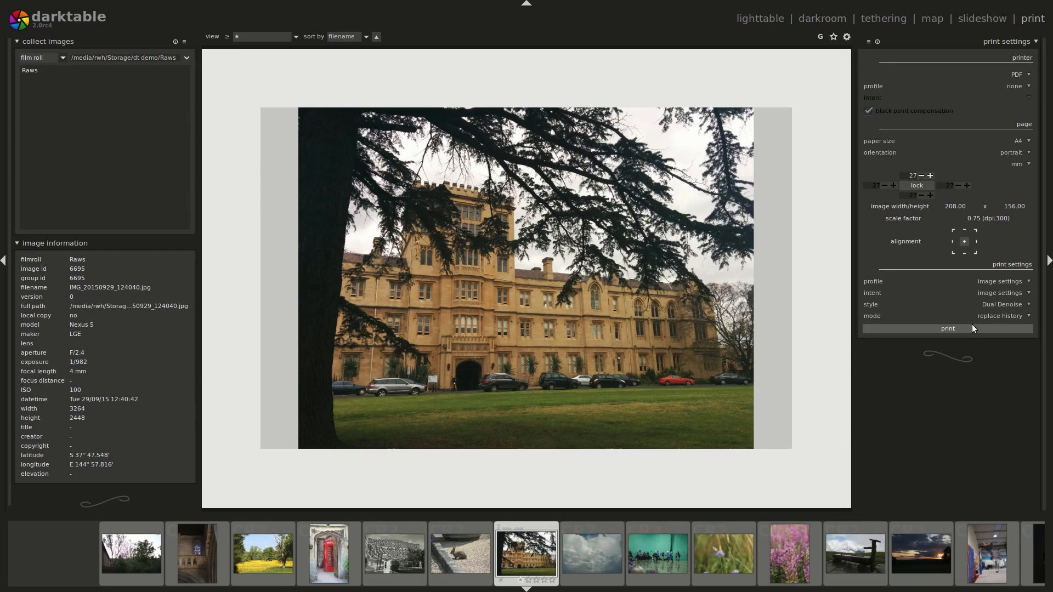
left_click(988, 317)
left_click(992, 327)
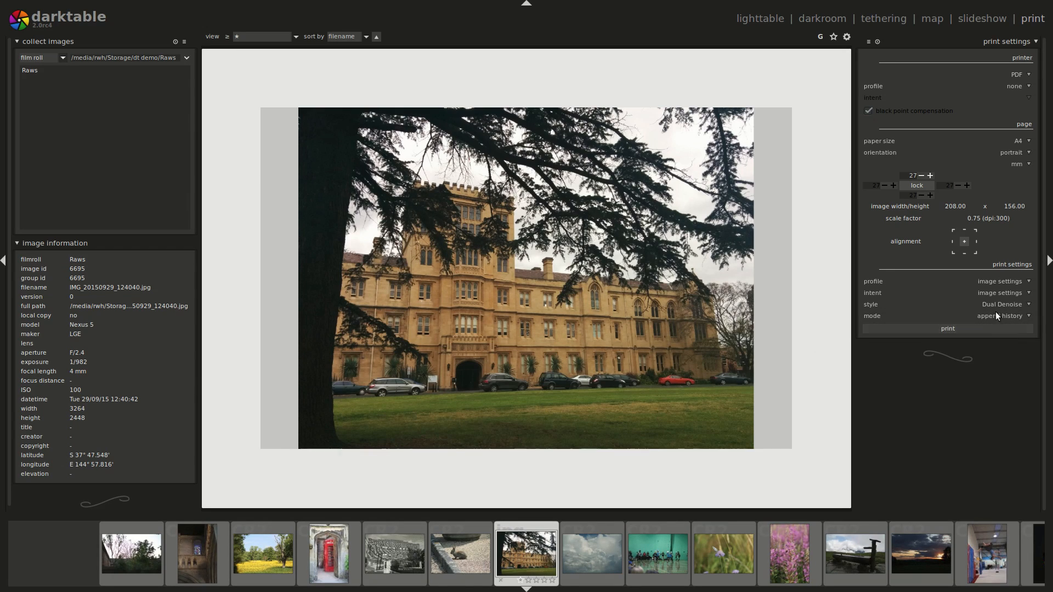
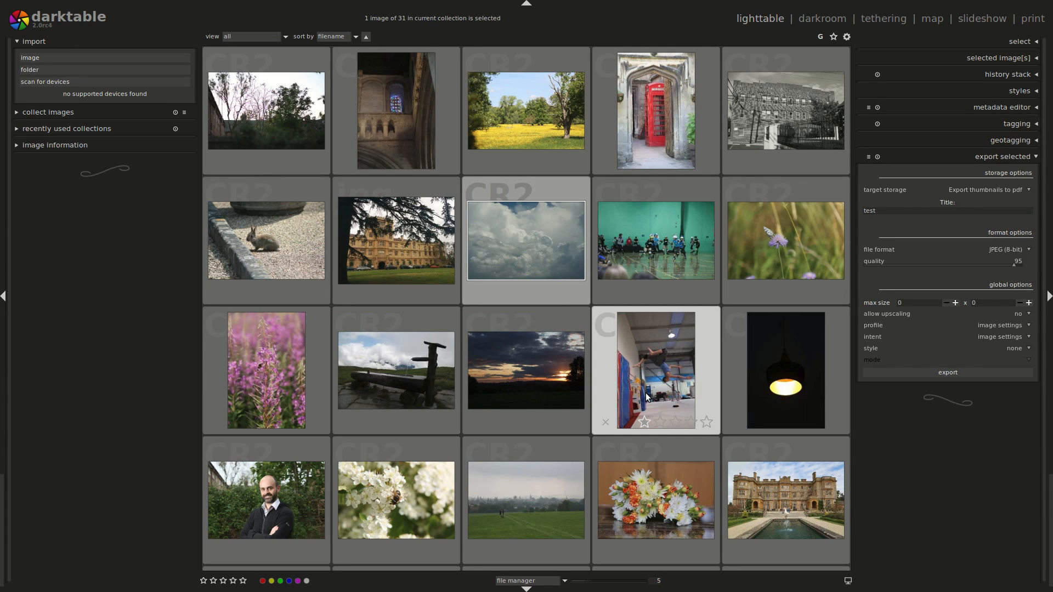
Switch to Chromium with the darktable-org/lua-scripts repository on GitHub.
key("alt+Tab")
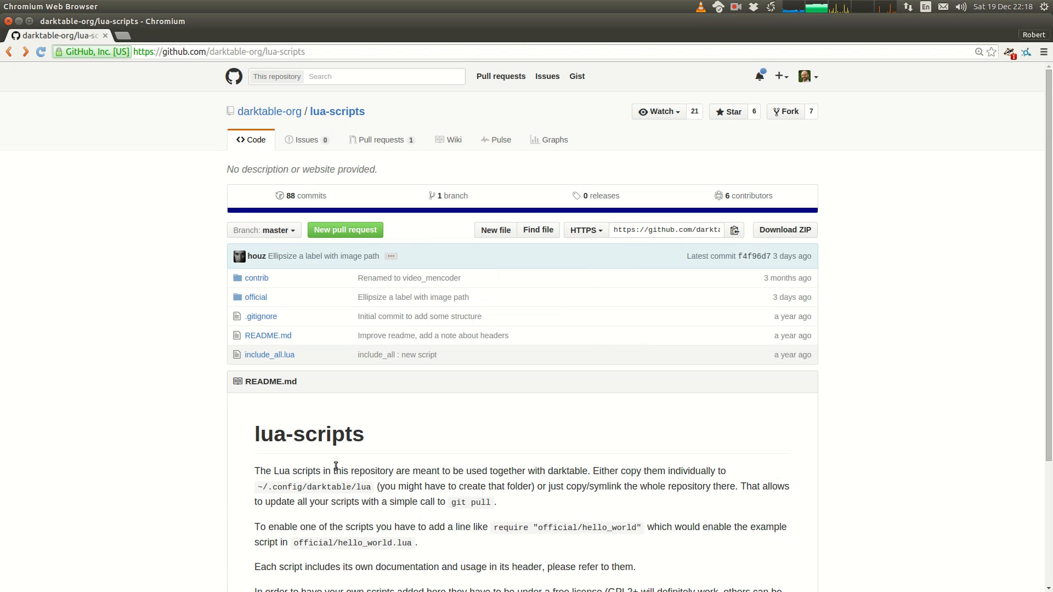
Open selection_to_pdf.lua from the repository's official folder and read which additional software the script needs.
left_click(314, 54)
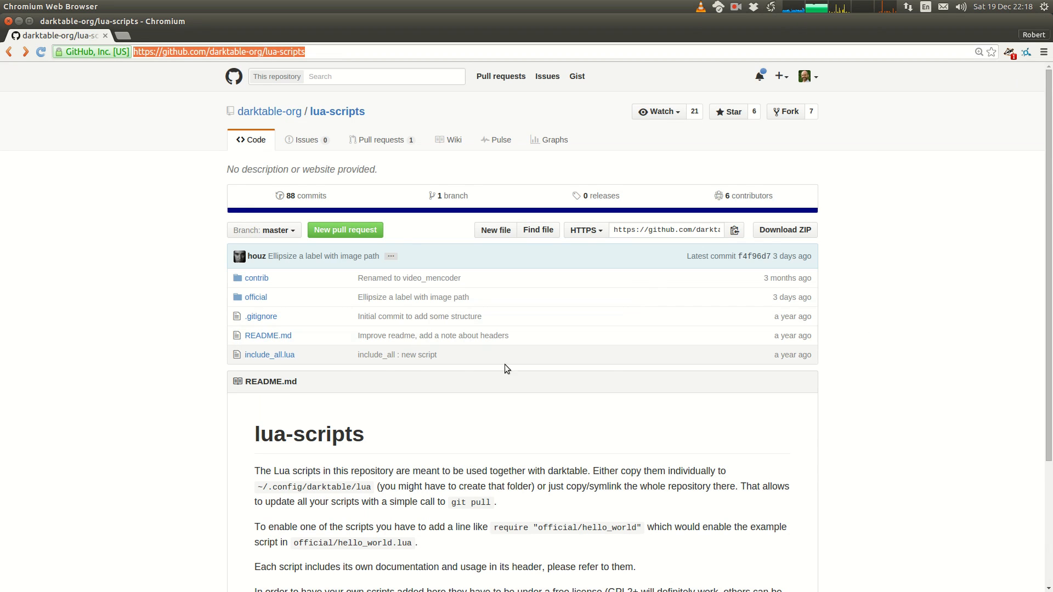
left_click(257, 299)
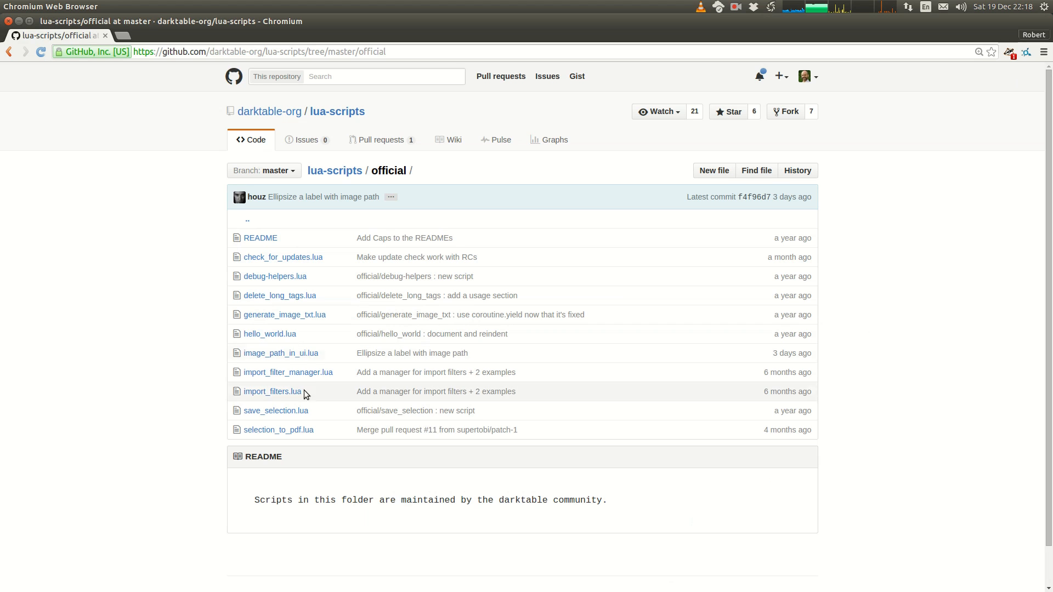
left_click(261, 431)
scroll(407, 321, "down", 4)
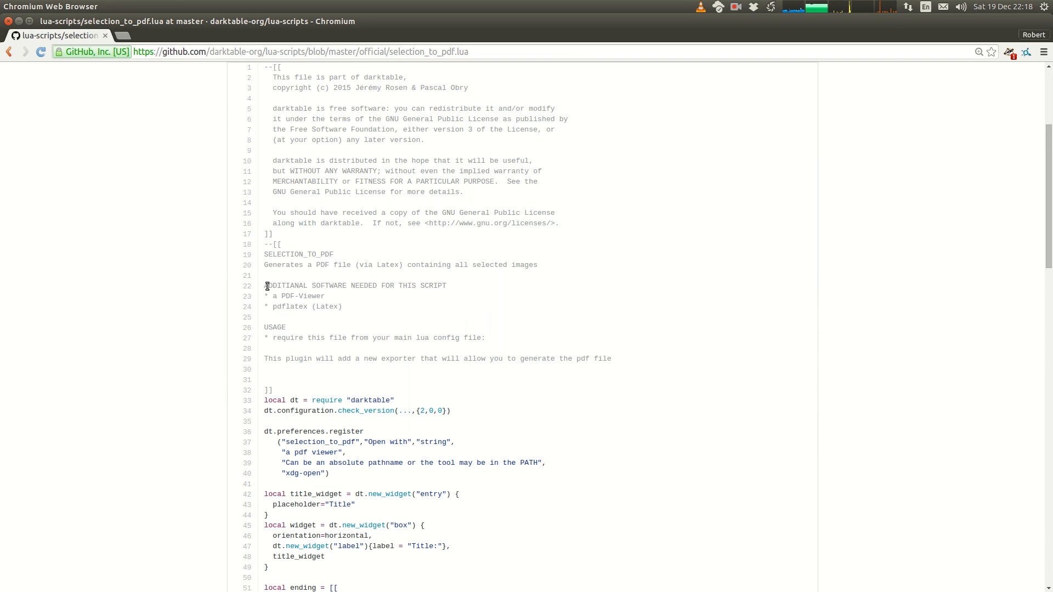
left_click_drag(265, 286, 407, 322)
left_click(393, 311)
Switch to darktable and export the first three rows of images using Export thumbnails to pdf as the target storage.
key("alt+Tab")
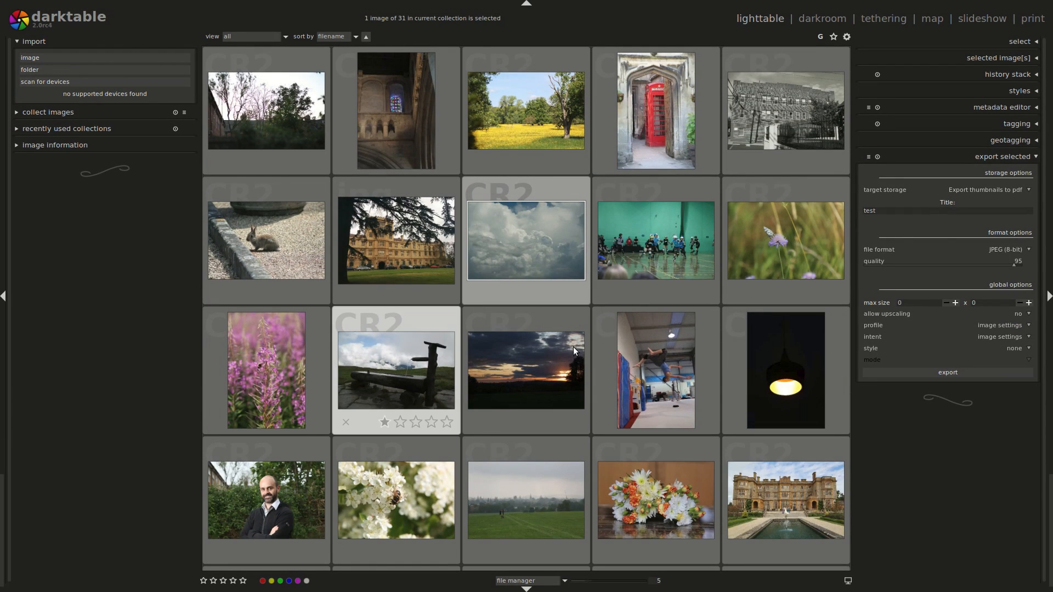
left_click(981, 189)
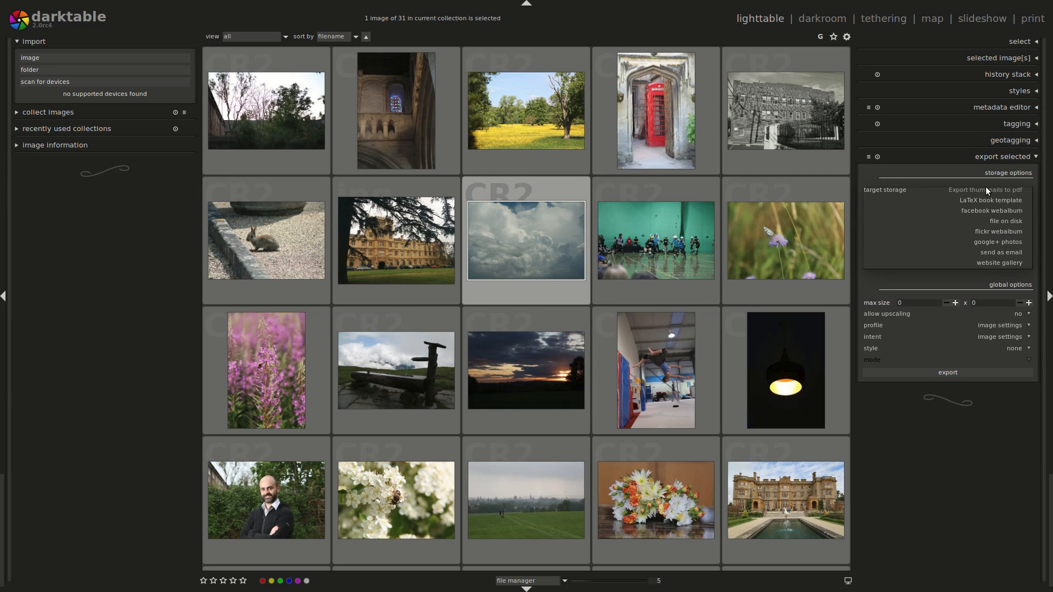
left_click(986, 190)
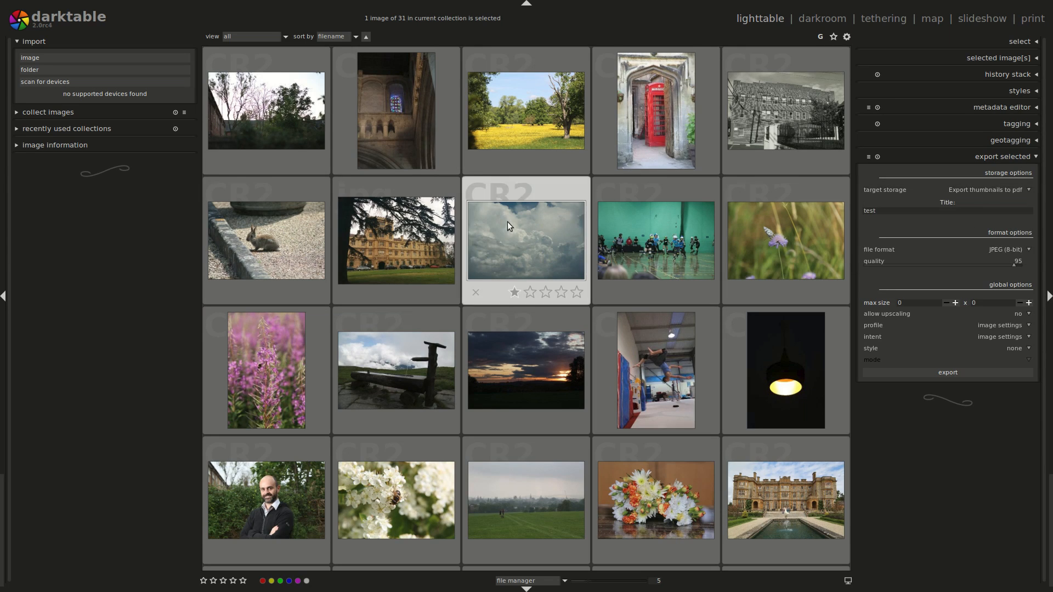
left_click(785, 384, "shift")
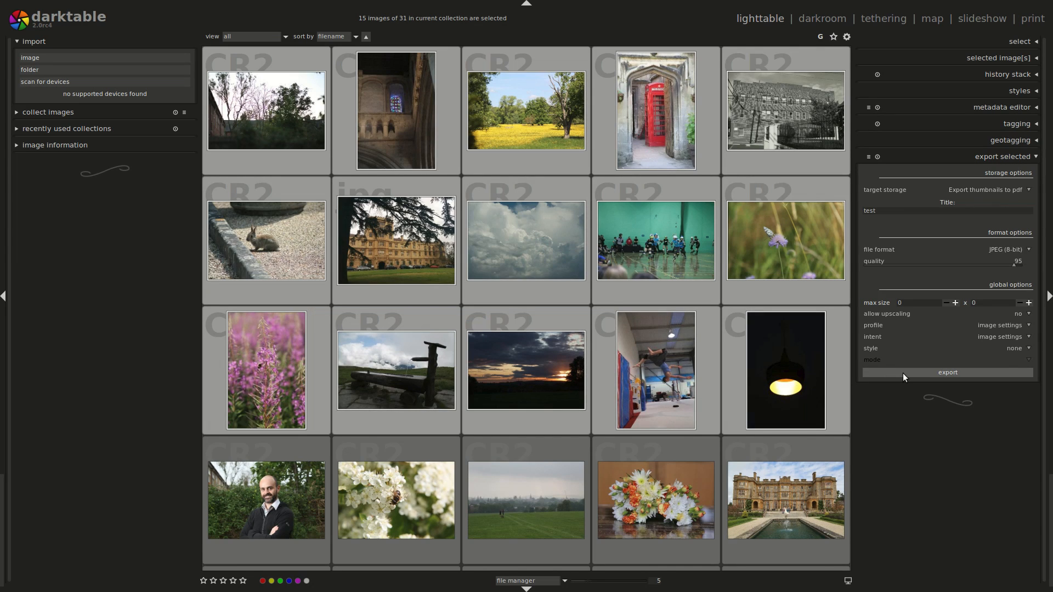
left_click(918, 373)
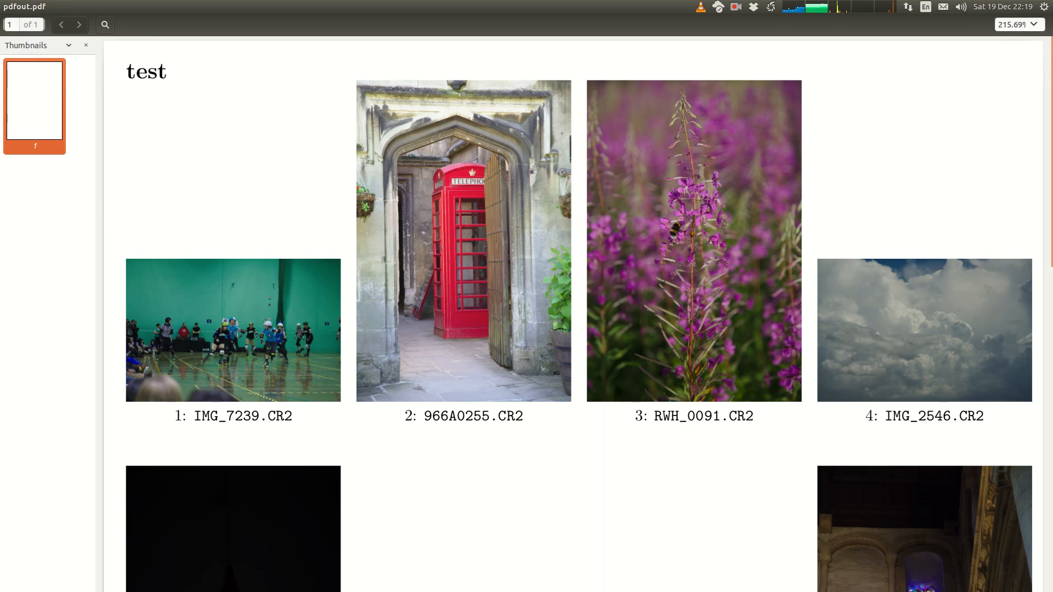
Look through the thumbnails and file name captions in the exported pdfout.pdf, returning to the start of the page.
scroll(401, 499, "down", 3)
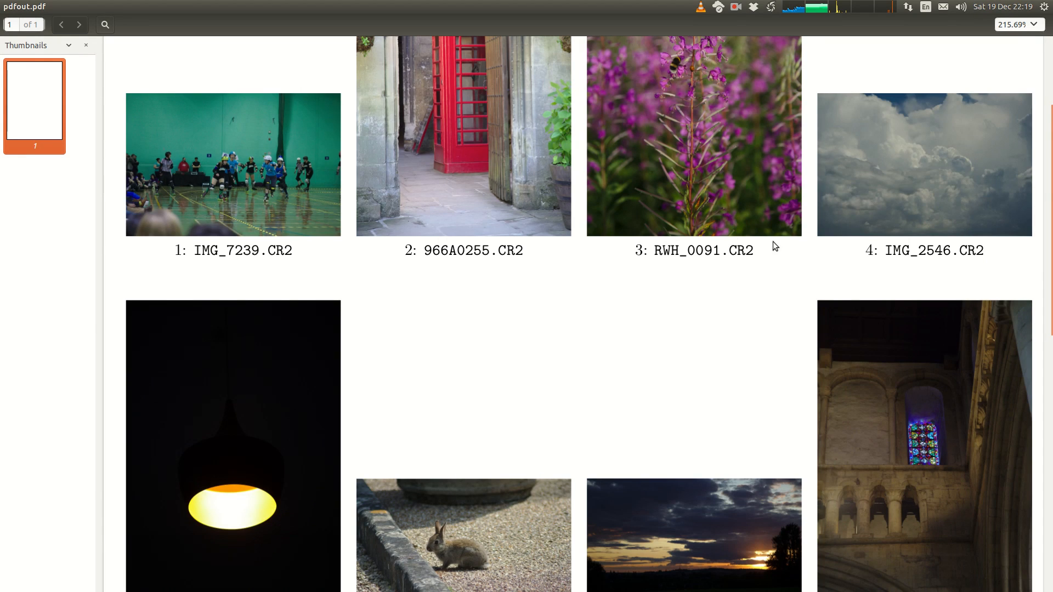
scroll(745, 274, "down", 4)
scroll(722, 299, "down", 7)
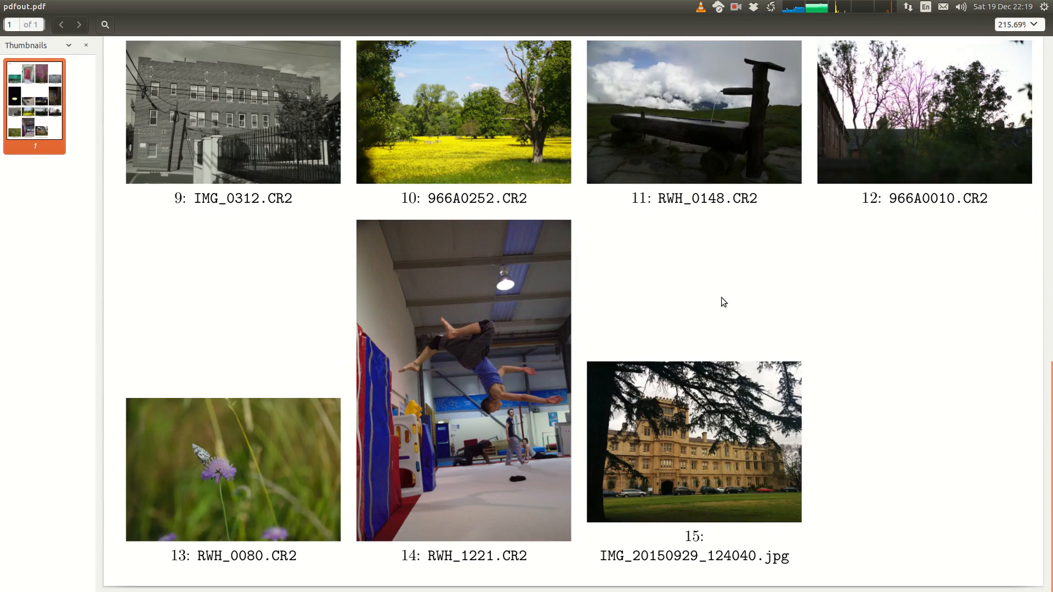
scroll(721, 299, "up", 12)
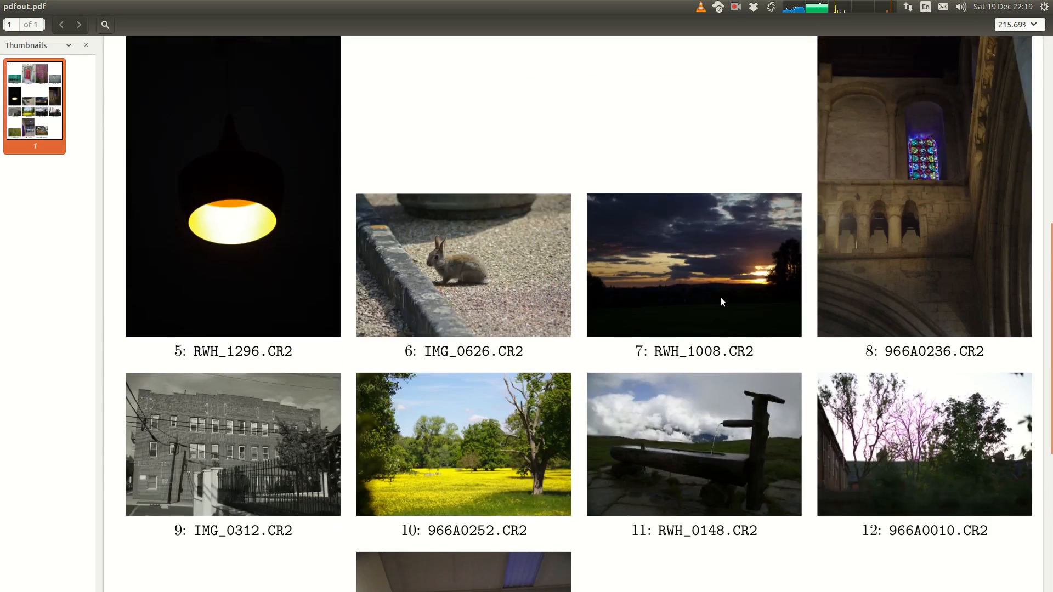
scroll(722, 298, "up", 2)
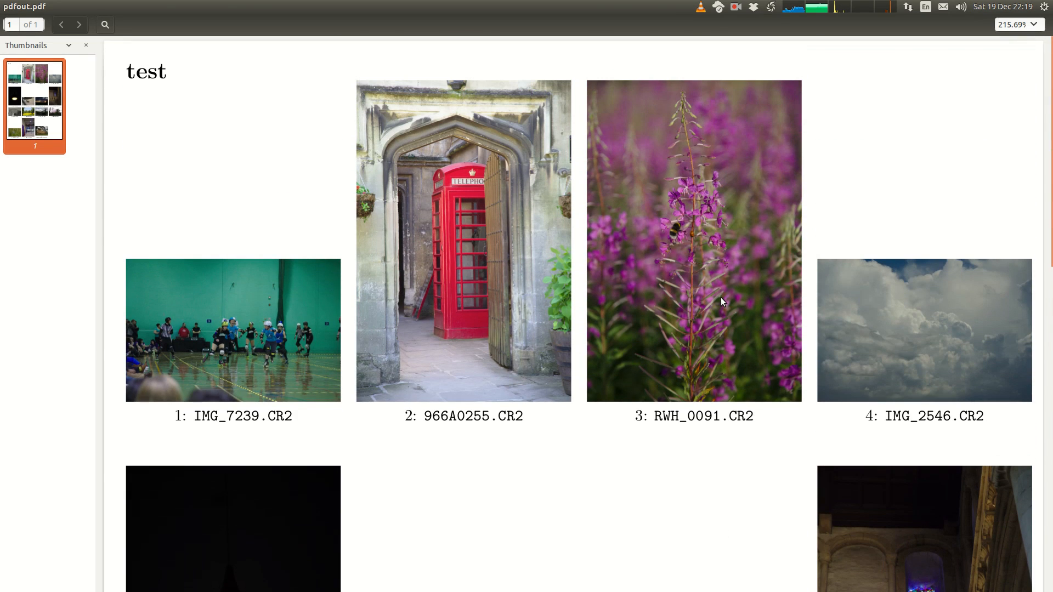